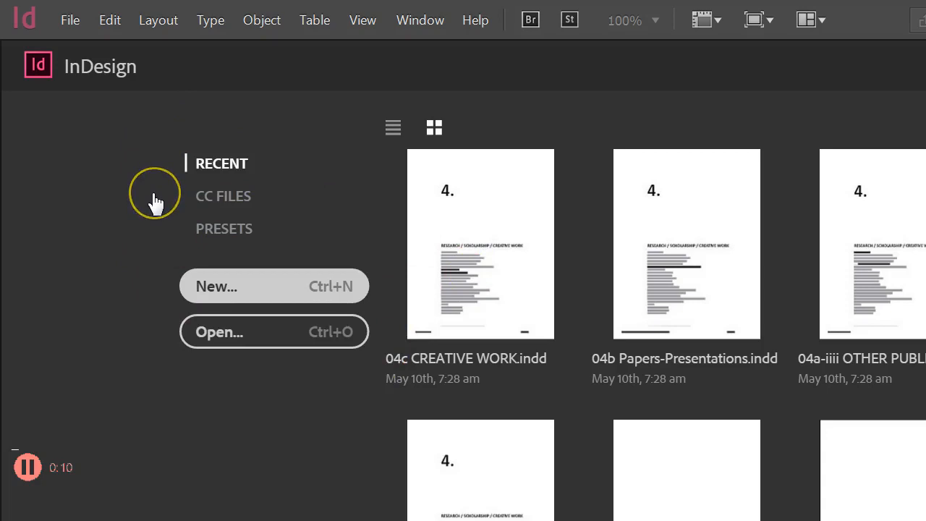
# - Create a new one-page print document at Letter size with facing pages, using the default preset
pyautogui.click(154, 193)
pyautogui.hotkey('ctrl', 'n')
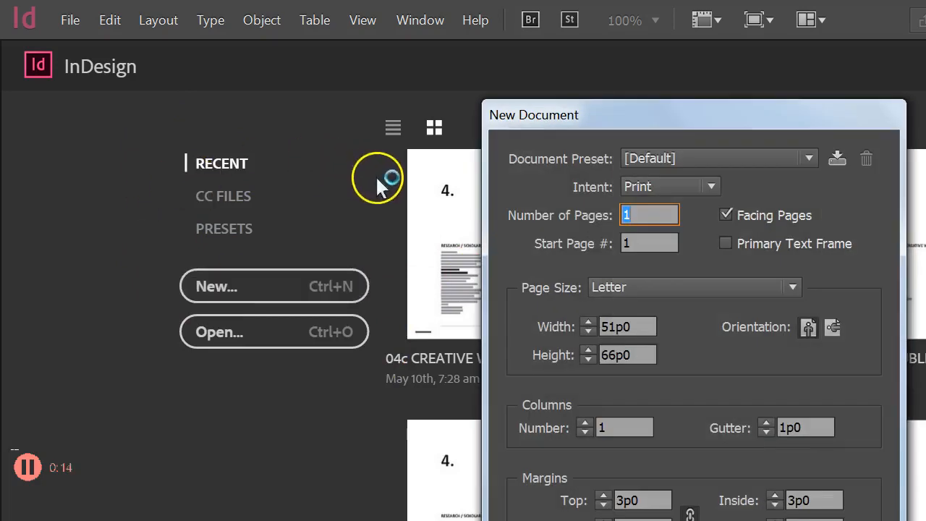
pyautogui.click(456, 197)
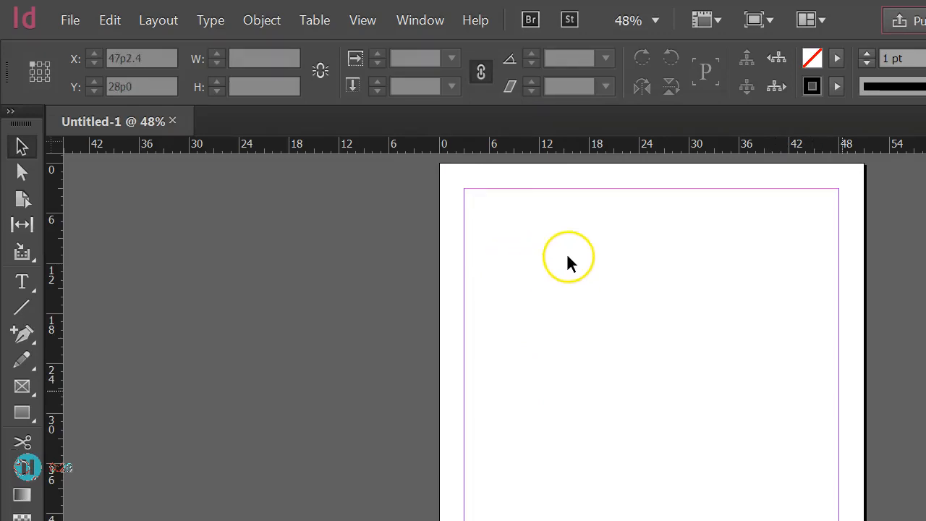
pyautogui.scroll(3, 485, 263)
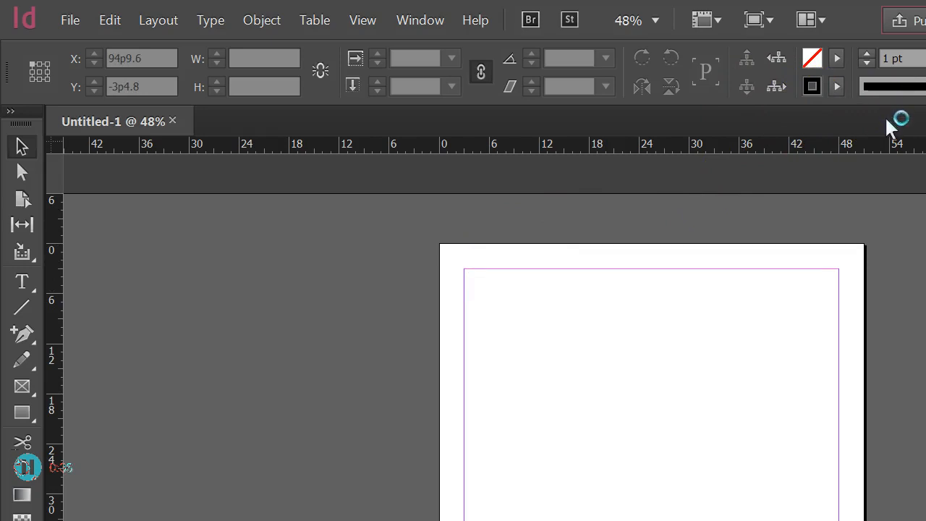
# - Insert 20 additional pages into the document
pyautogui.rightClick(756, 185)
pyautogui.click(737, 201)
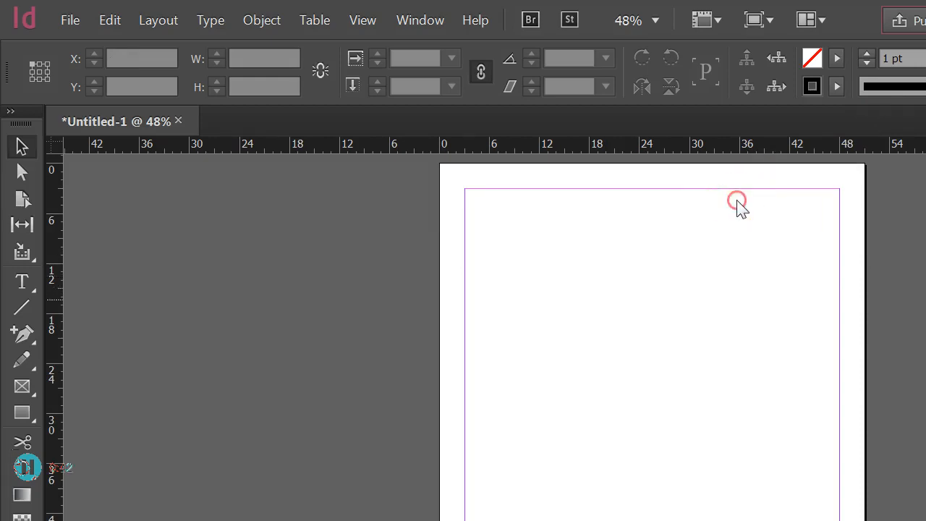
pyautogui.write('20')
pyautogui.press('Return')
pyautogui.press('space')
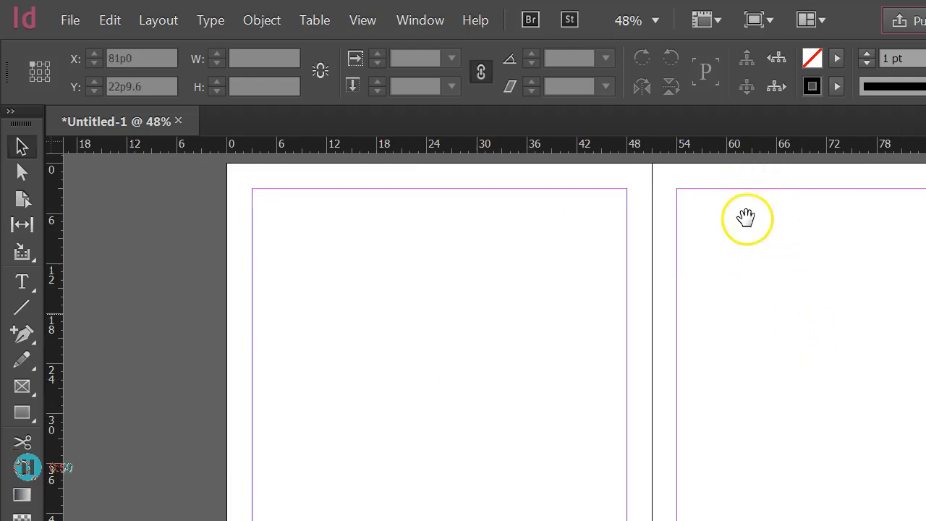
# - Draw a text frame on the lower part of the first page with the Type tool
pyautogui.hotkey('ctrl', '0')
pyautogui.click(742, 212)
pyautogui.doubleClick(760, 159)
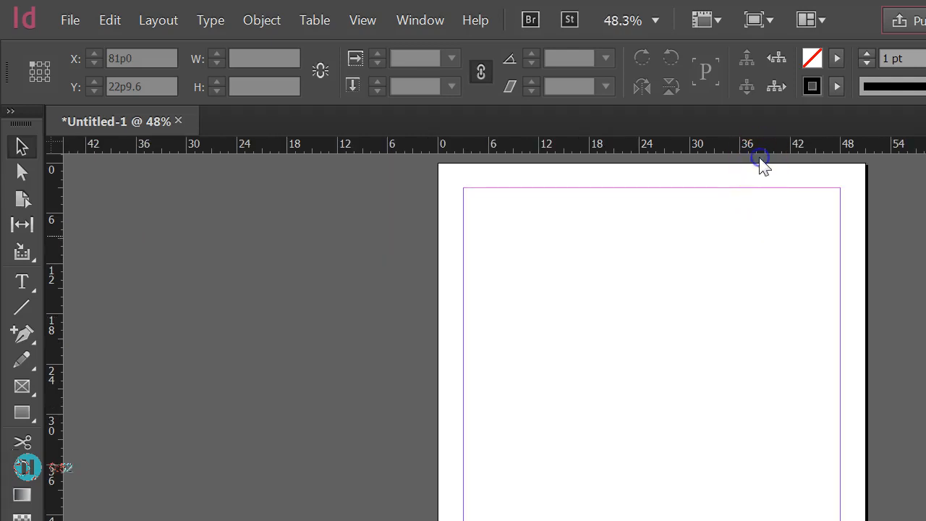
pyautogui.doubleClick(761, 213)
pyautogui.doubleClick(735, 210)
pyautogui.doubleClick(743, 161)
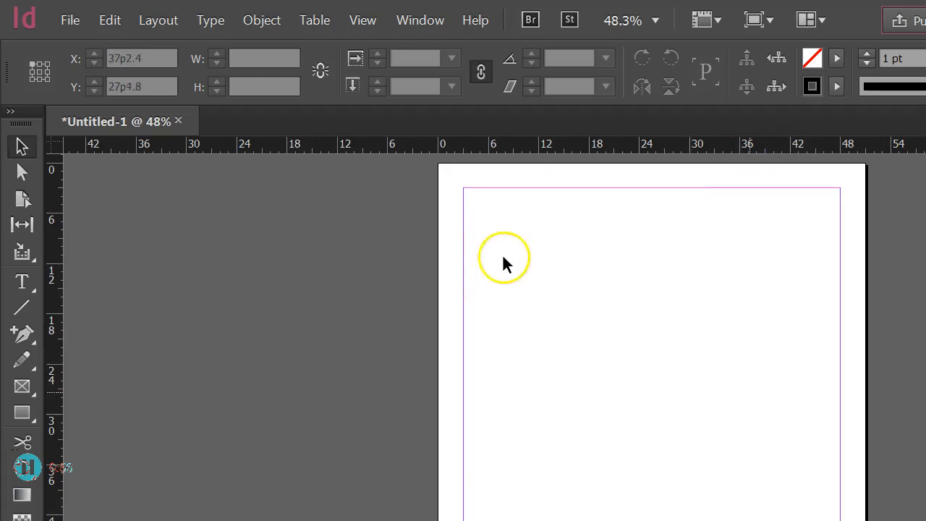
pyautogui.press('t')
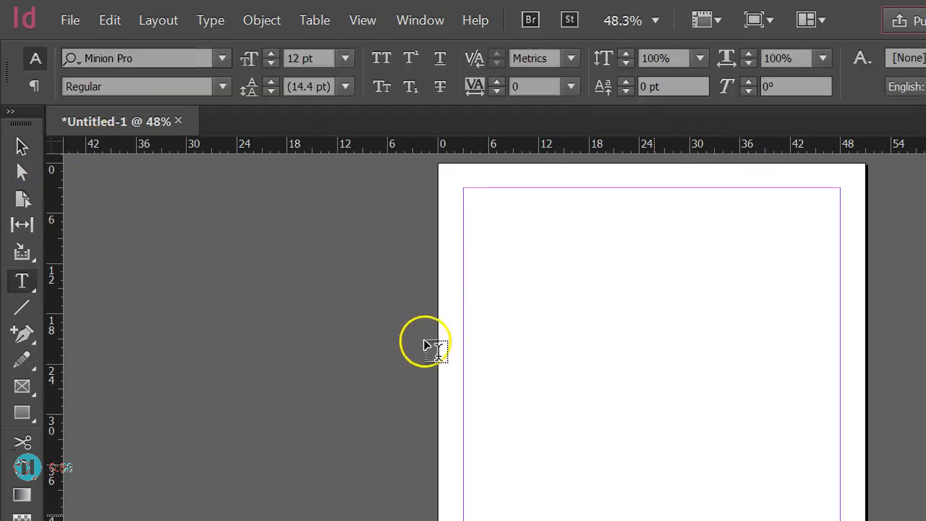
pyautogui.moveTo(360, 331); pyautogui.dragTo(504, 366)
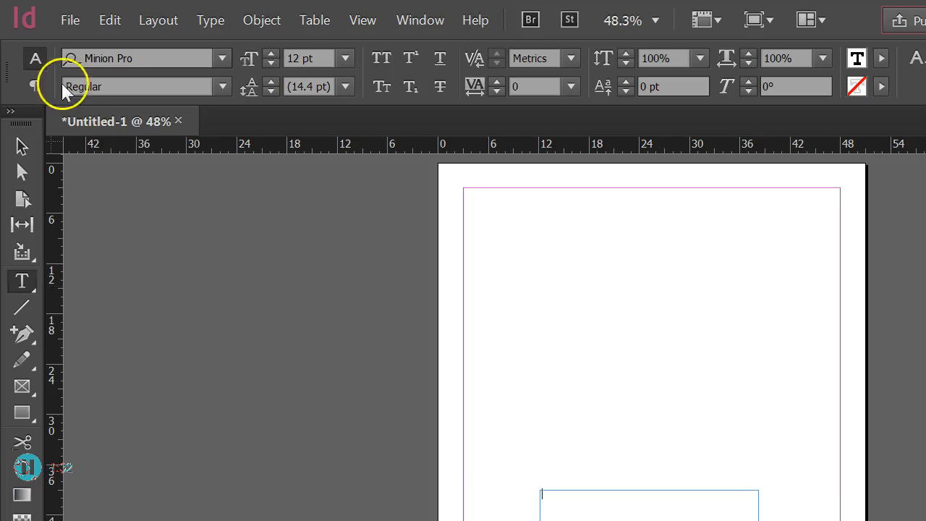
# - Browse the available fonts and set the new text frame's font to Calibri
pyautogui.click(148, 58)
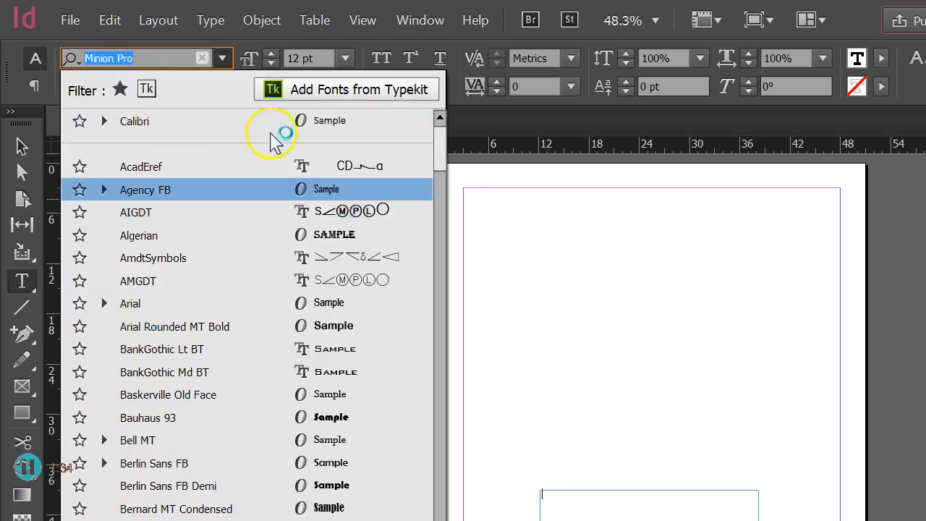
pyautogui.scroll(-12, 300, 203)
pyautogui.scroll(-7, 299, 217)
pyautogui.scroll(5, 296, 217)
pyautogui.press('Down')
pyautogui.press('Up')
pyautogui.press('Up')
pyautogui.press('Up')
pyautogui.press('Up')
pyautogui.press('Down')
pyautogui.press('Down')
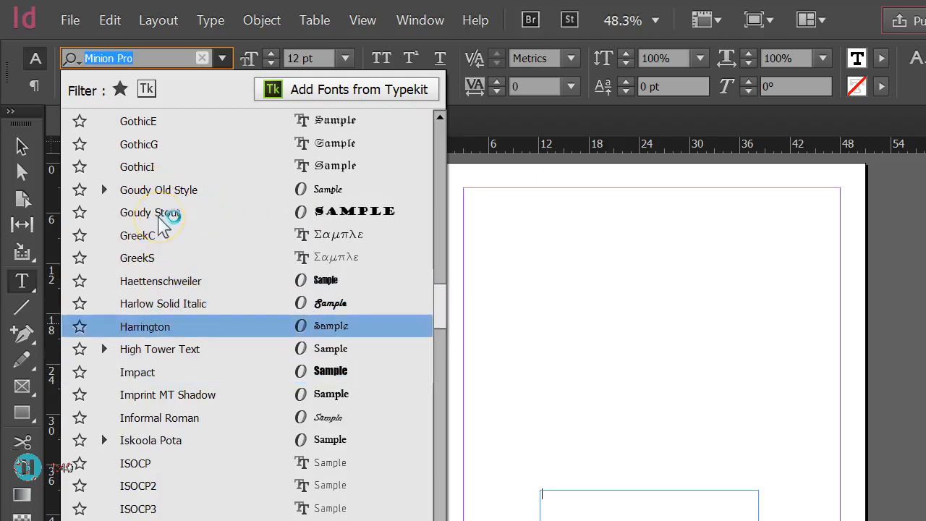
pyautogui.press('Up')
pyautogui.press('Down')
pyautogui.scroll(5, 298, 205)
pyautogui.scroll(20, 298, 181)
pyautogui.scroll(-20, 294, 248)
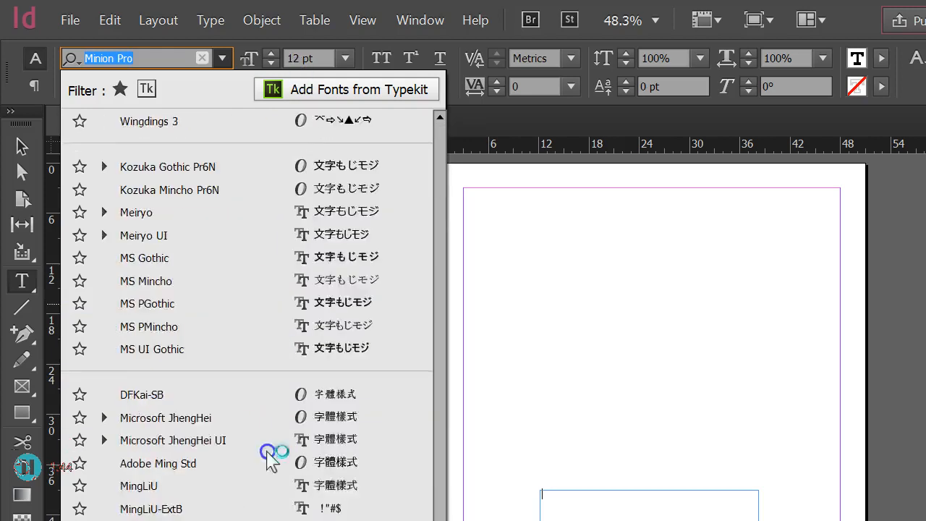
pyautogui.scroll(-10, 269, 458)
pyautogui.scroll(20, 270, 463)
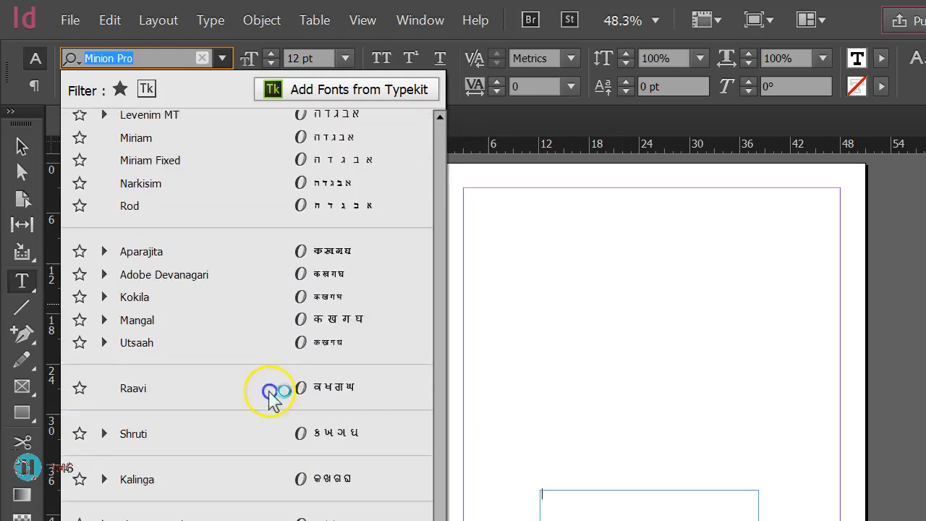
pyautogui.press('Return')
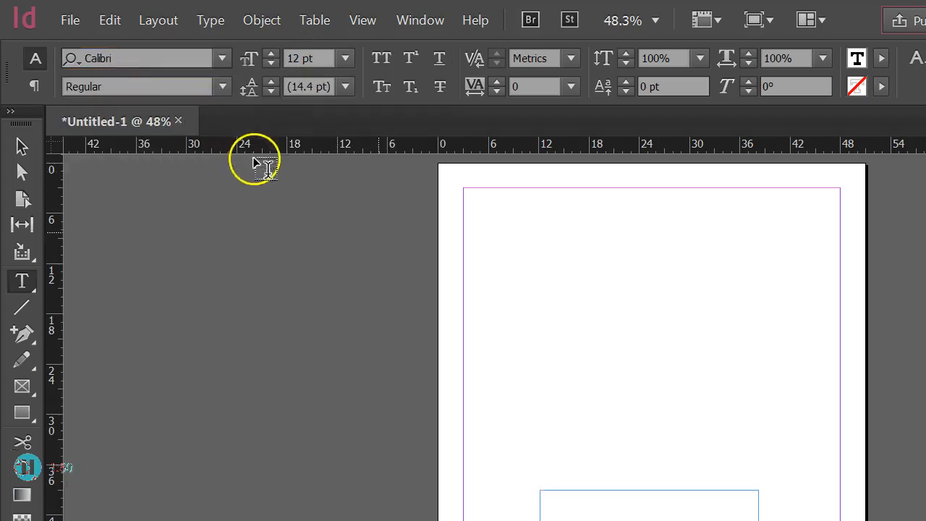
# - Enter the lines "CALIBRI NAME" and "CHANGE OF TERRAIN" in the text frame and set their font style to Bold
pyautogui.write('CALIBRI  NAME')
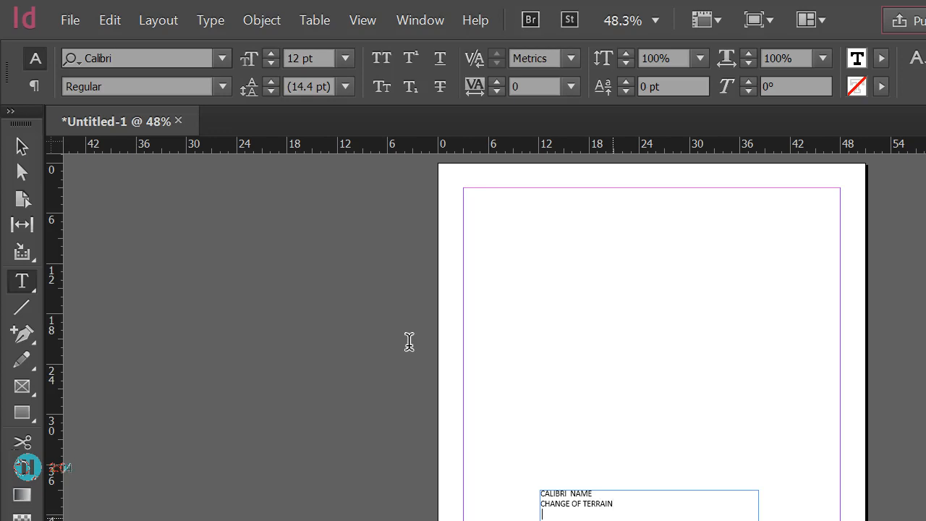
pyautogui.scroll(1, 411, 344)
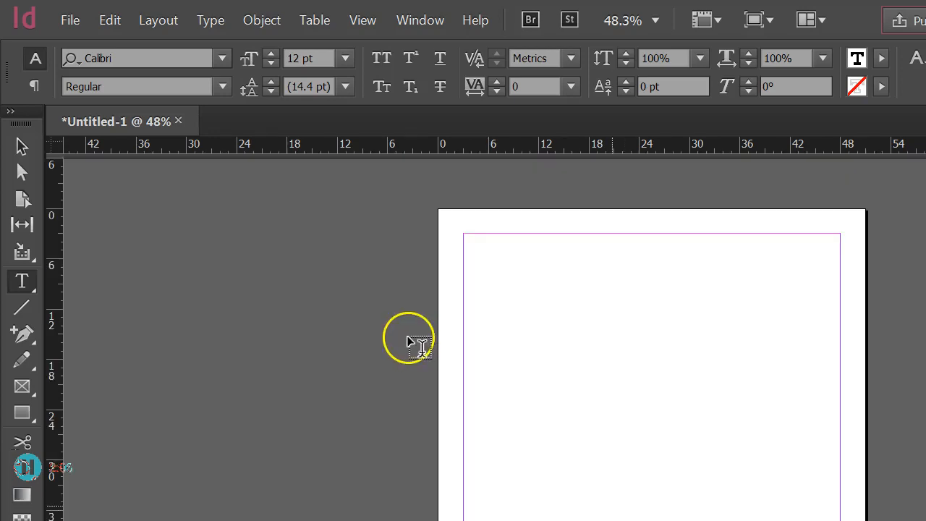
pyautogui.click(21, 146)
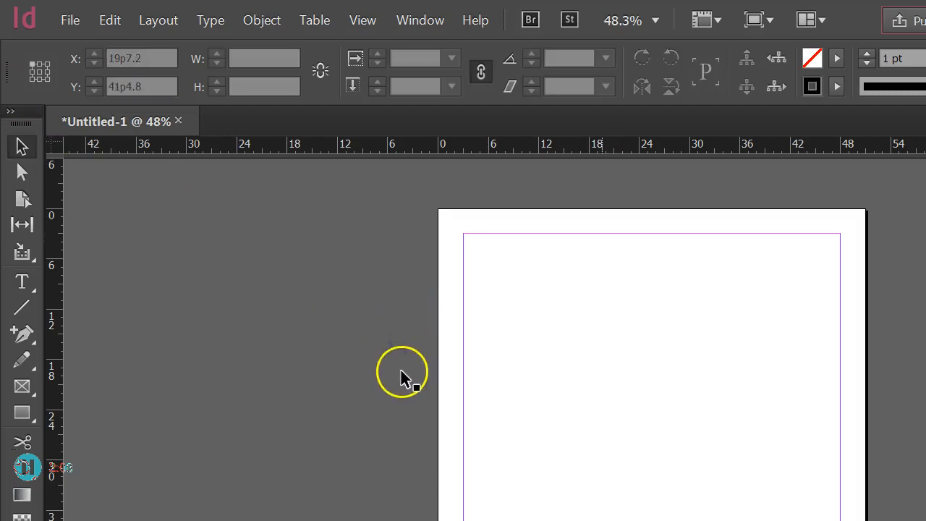
pyautogui.press('t')
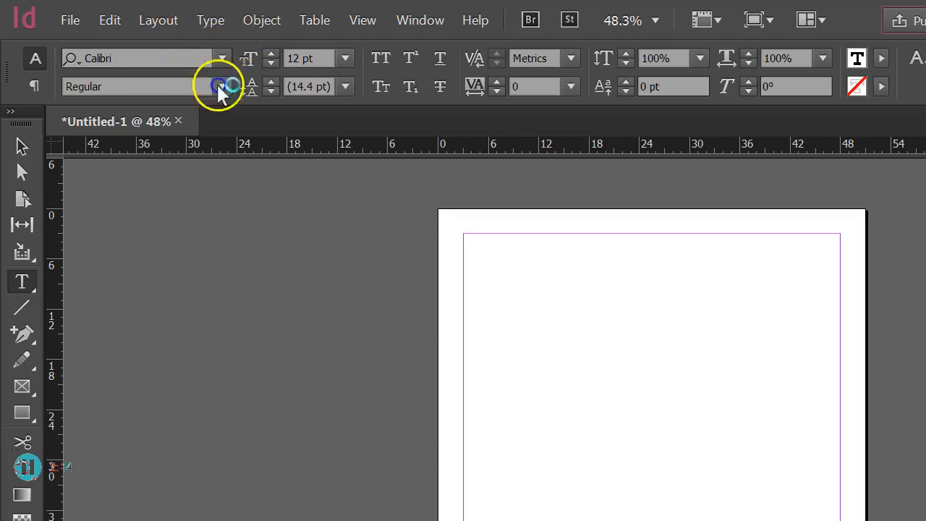
pyautogui.click(134, 86)
pyautogui.click(418, 294)
pyautogui.scroll(-3, 427, 322)
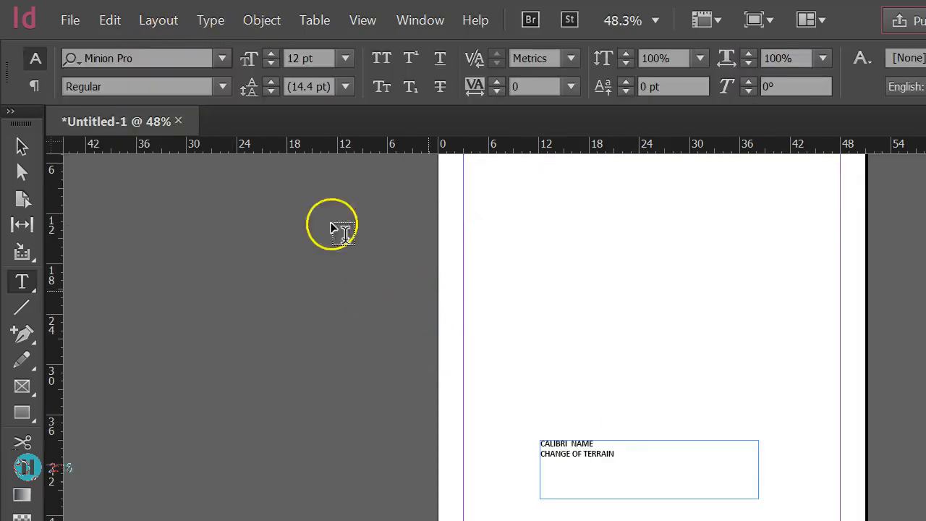
# - Shorten the title text frame slightly by raising its lower edge
pyautogui.click(22, 148)
pyautogui.click(660, 481)
pyautogui.moveTo(649, 498); pyautogui.dragTo(649, 483)
# - Replace the first line of the title text with the author's full name in capitals
pyautogui.doubleClick(597, 445)
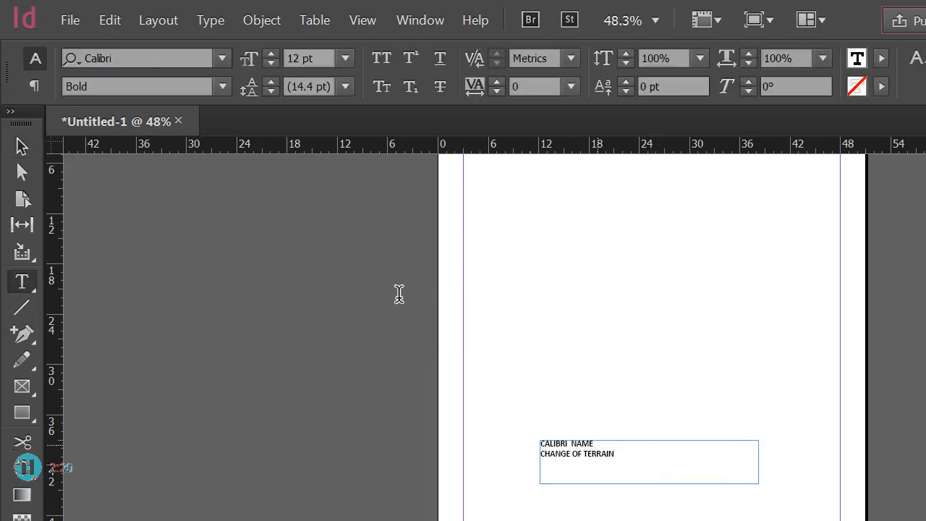
pyautogui.moveTo(598, 444); pyautogui.dragTo(490, 442)
pyautogui.write('NICK GELPI')
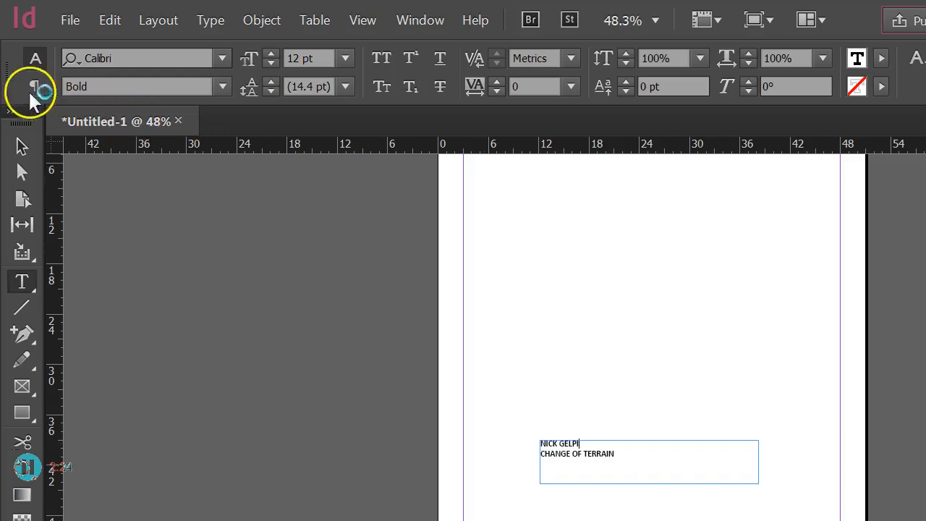
pyautogui.press('Escape')
# - Draw a wider text frame just below the title frame and fill it with random placeholder text
pyautogui.click(21, 280)
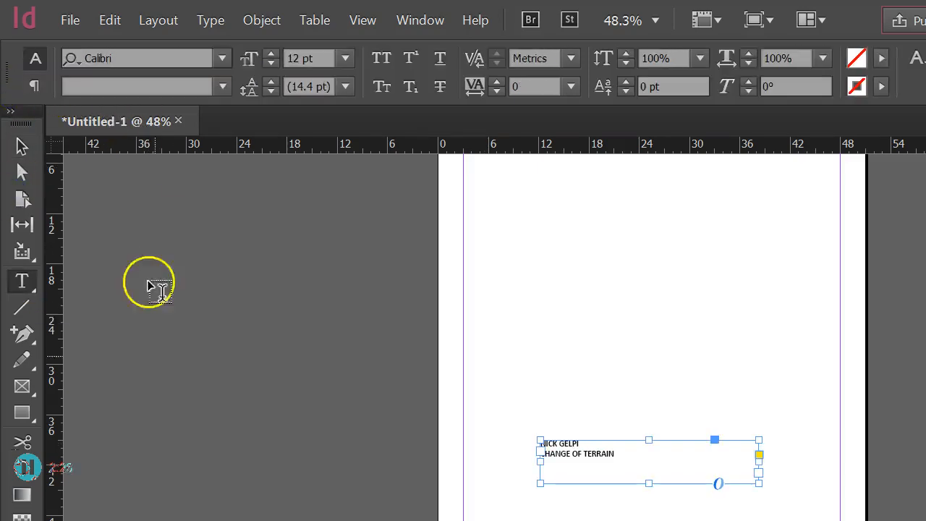
pyautogui.moveTo(495, 499)
pyautogui.mouseDown()
pyautogui.moveTo(626, 518)
pyautogui.moveTo(786, 520)
pyautogui.mouseUp()
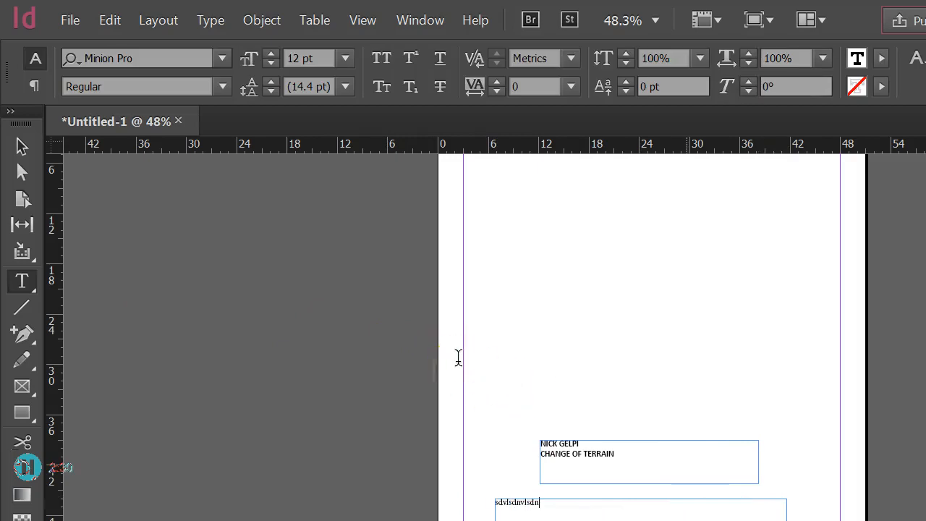
pyautogui.write('sdvlsdnvlsdnvlsdnvb;sndknsd bsf f aif lae glkd lkad k;dgfzdg  gn zdg z')
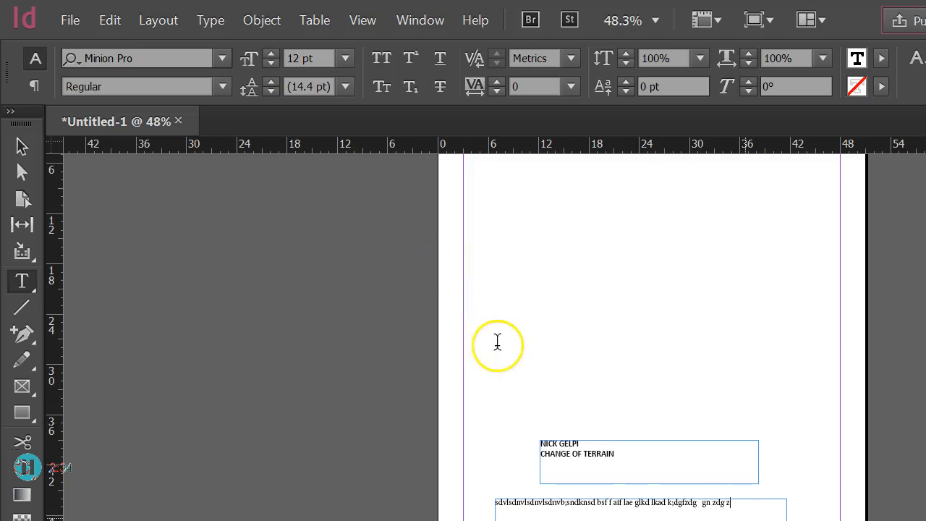
pyautogui.write('dgn zdg z  gz zdg zdg zdg zgd')
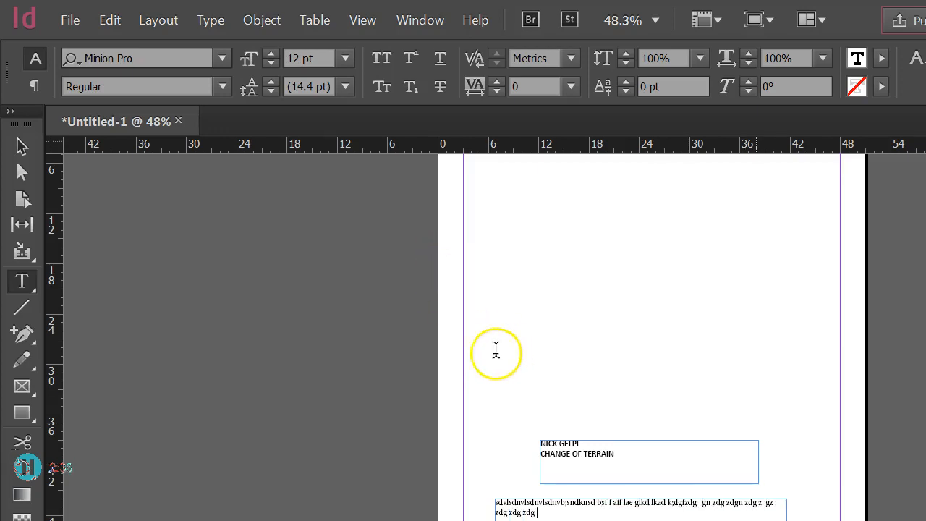
# - Format all of the placeholder text as 8 pt Calibri
pyautogui.hotkey('ctrl', 'a')
pyautogui.click(346, 57)
pyautogui.click(331, 133)
pyautogui.click(149, 54)
pyautogui.scroll(2, 248, 265)
pyautogui.scroll(10, 289, 181)
pyautogui.scroll(5, 298, 120)
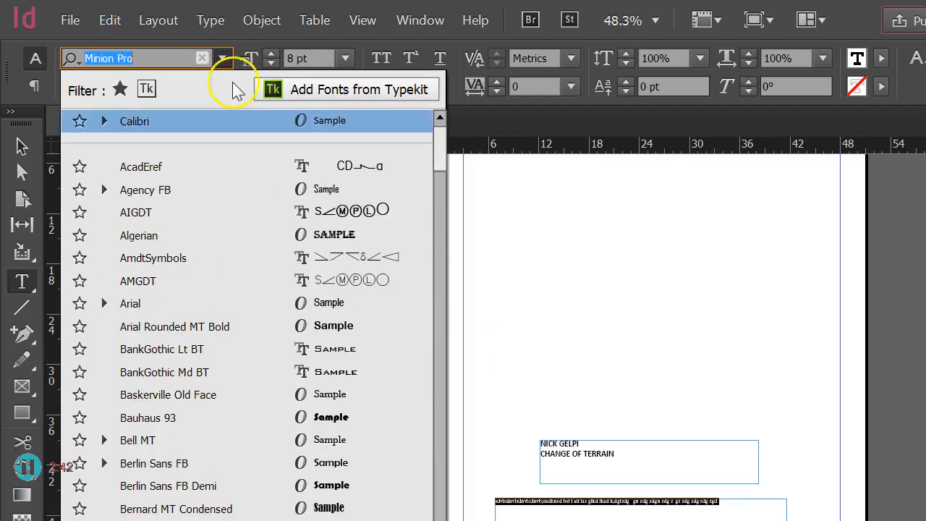
pyautogui.click(210, 121)
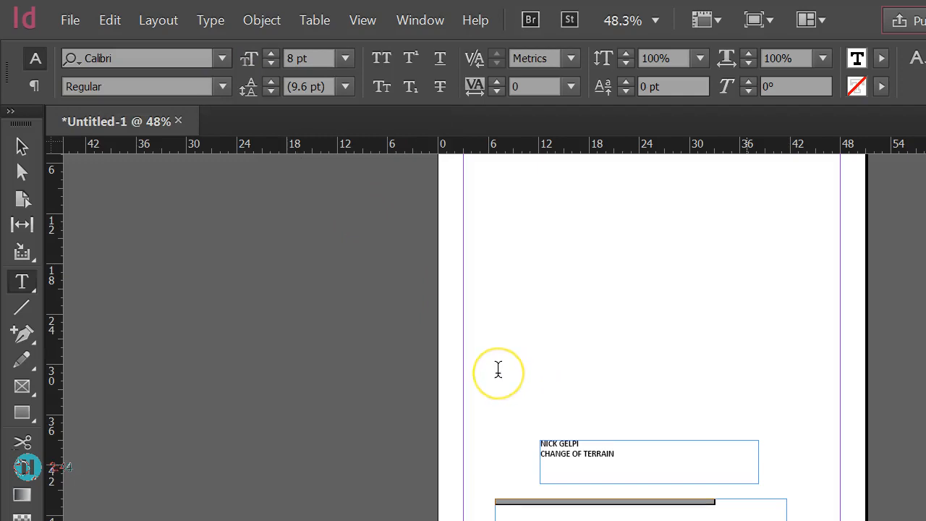
pyautogui.moveTo(510, 420); pyautogui.dragTo(506, 418)
pyautogui.scroll(1, 506, 417)
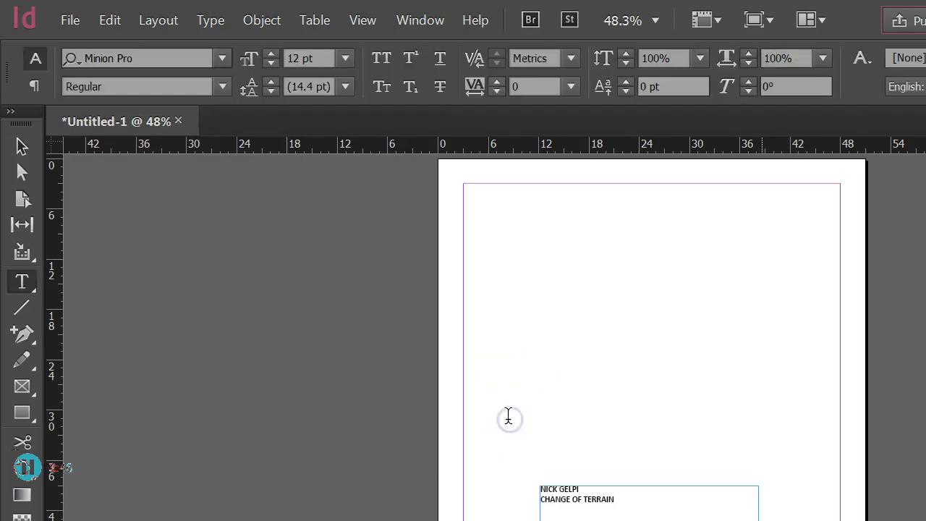
# - Left-align the two text frames with each other and centre the pair horizontally on the page
pyautogui.click(22, 147)
pyautogui.moveTo(430, 366)
pyautogui.mouseDown()
pyautogui.moveTo(453, 370)
pyautogui.moveTo(422, 351)
pyautogui.mouseUp()
pyautogui.moveTo(724, 395)
pyautogui.mouseDown()
pyautogui.moveTo(428, 389)
pyautogui.moveTo(641, 512)
pyautogui.moveTo(428, 341)
pyautogui.moveTo(474, 339)
pyautogui.moveTo(448, 343)
pyautogui.mouseUp()
pyautogui.click(458, 293)
pyautogui.moveTo(459, 274); pyautogui.dragTo(424, 372)
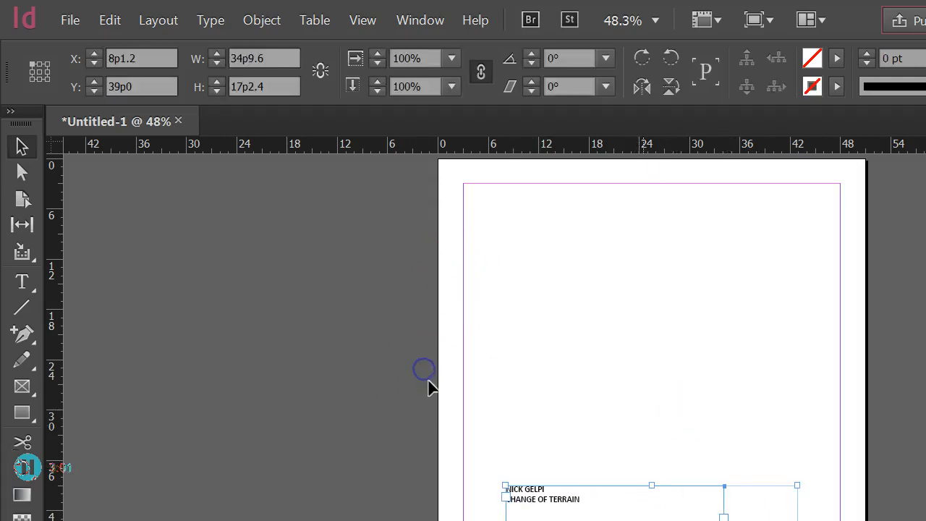
pyautogui.click(420, 445)
# - Examine the title page at close zoom and as a whole page with its two text frames
pyautogui.hotkey('ctrl', '=')
pyautogui.hotkey('ctrl', '=')
pyautogui.hotkey('ctrl', '=')
pyautogui.hotkey('ctrl', '=')
pyautogui.hotkey('ctrl', '=')
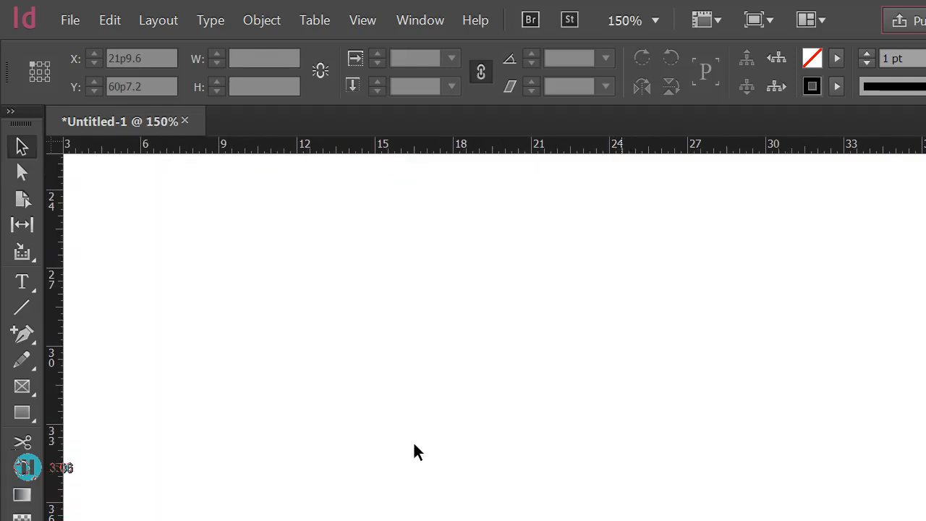
pyautogui.hotkey('ctrl', '-')
pyautogui.hotkey('ctrl', '-')
pyautogui.hotkey('ctrl', '-')
pyautogui.hotkey('ctrl', '-')
pyautogui.hotkey('ctrl', '-')
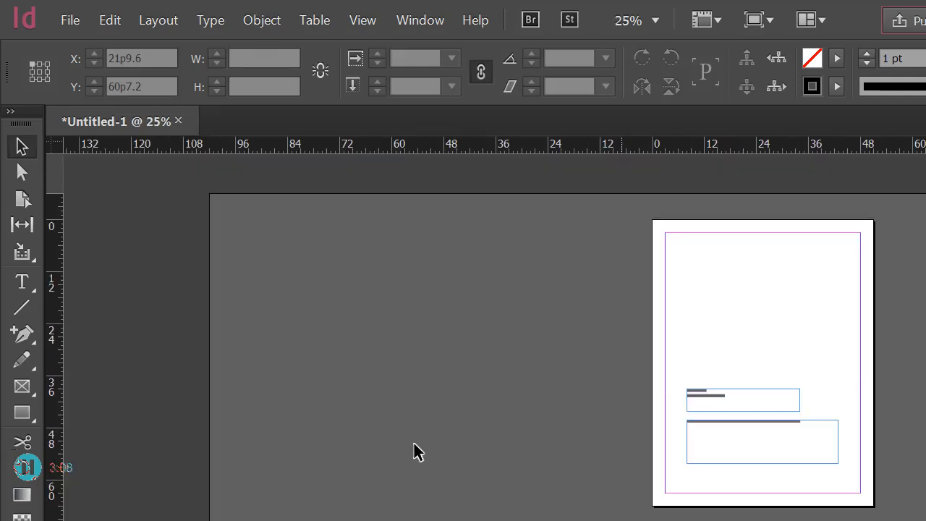
# - Examine the blank facing-page spread after the title page, close up and together with the first page
pyautogui.scroll(-5, 408, 379)
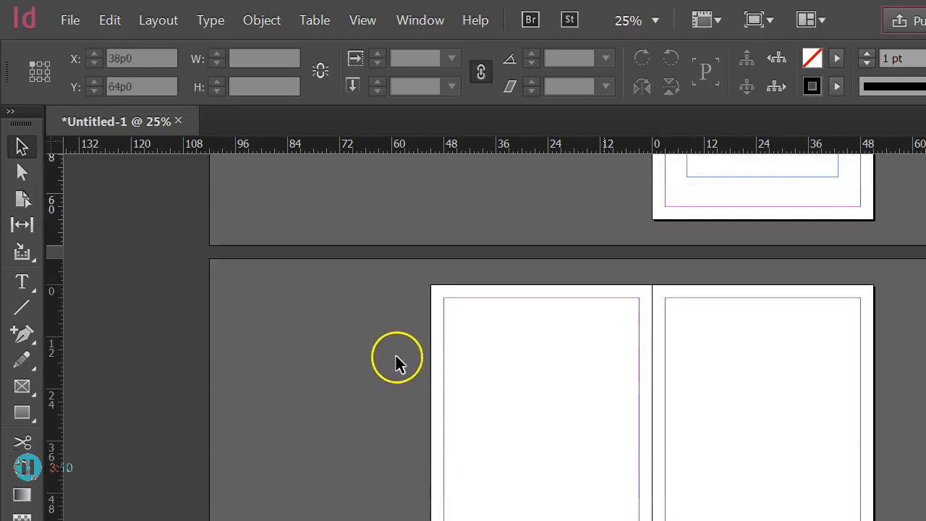
pyautogui.hotkey('ctrl', '=')
pyautogui.hotkey('ctrl', '=')
pyautogui.hotkey('ctrl', '=')
pyautogui.hotkey('ctrl', '=')
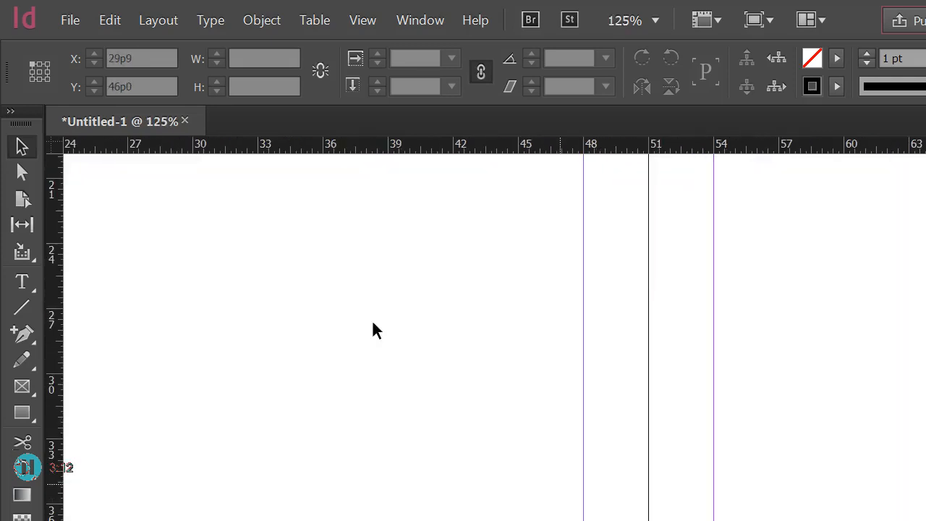
pyautogui.hotkey('ctrl', '-')
pyautogui.hotkey('ctrl', '-')
pyautogui.hotkey('ctrl', '-')
pyautogui.hotkey('ctrl', '-')
pyautogui.hotkey('ctrl', '-')
pyautogui.click(733, 457)
pyautogui.hotkey('ctrl', '=')
pyautogui.hotkey('ctrl', '=')
pyautogui.hotkey('ctrl', '=')
pyautogui.hotkey('ctrl', '-')
pyautogui.hotkey('ctrl', '-')
pyautogui.hotkey('ctrl', '-')
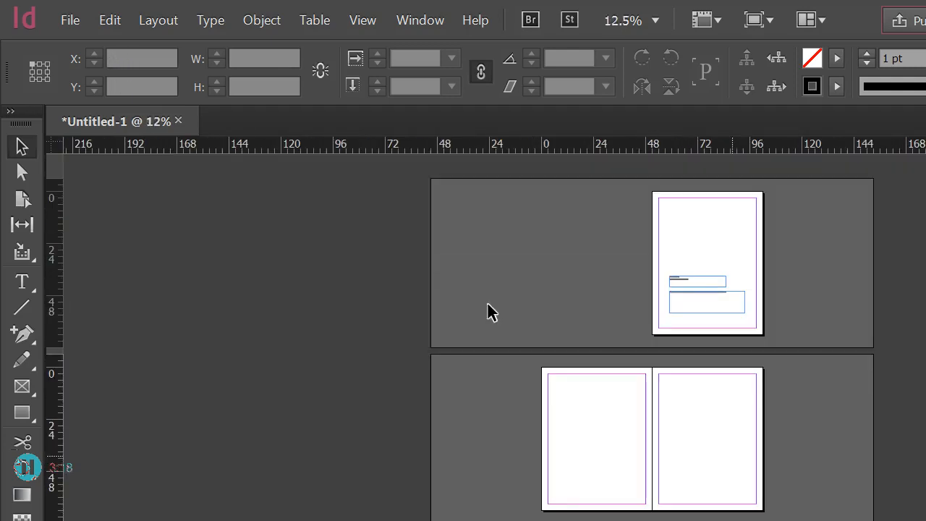
pyautogui.click(527, 335)
pyautogui.scroll(1, 531, 340)
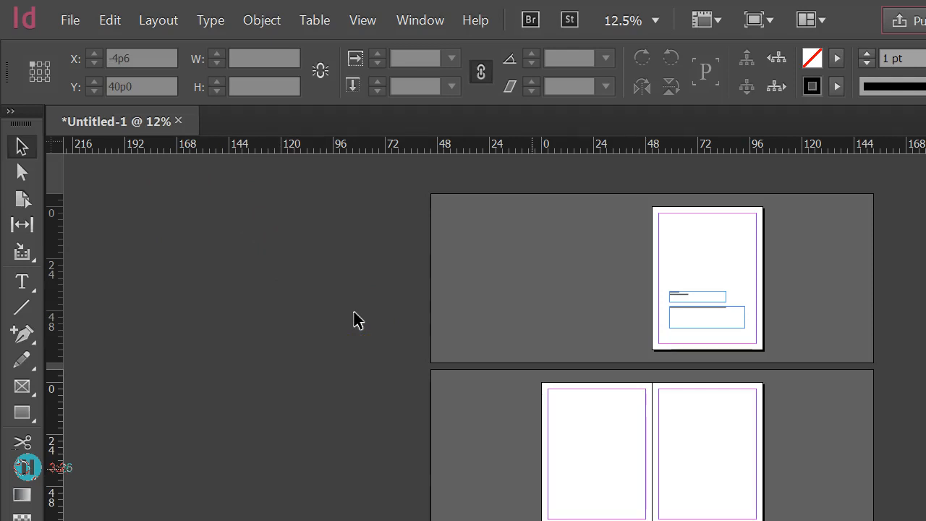
# - Switch to the web browser and open the "Labyrinth Plans" email from the Gmail inbox
pyautogui.click(214, 506)
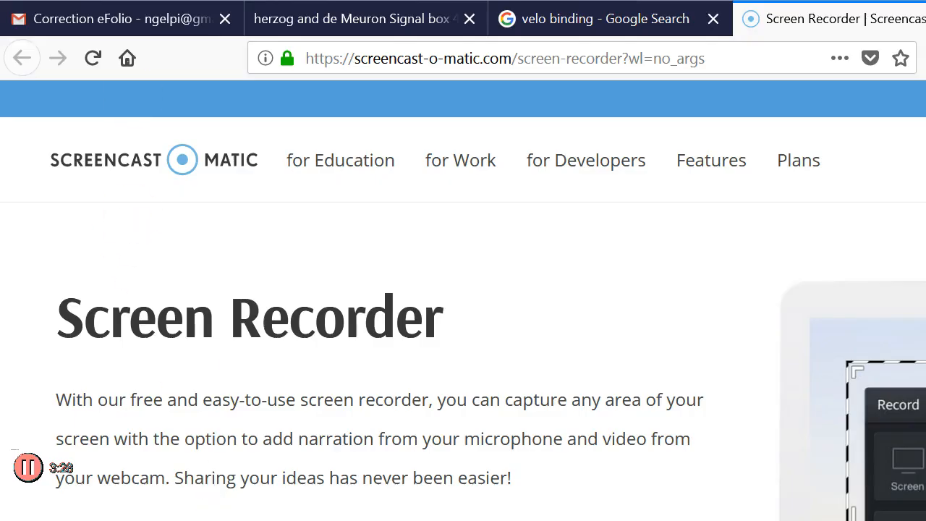
pyautogui.click(122, 22)
pyautogui.click(76, 168)
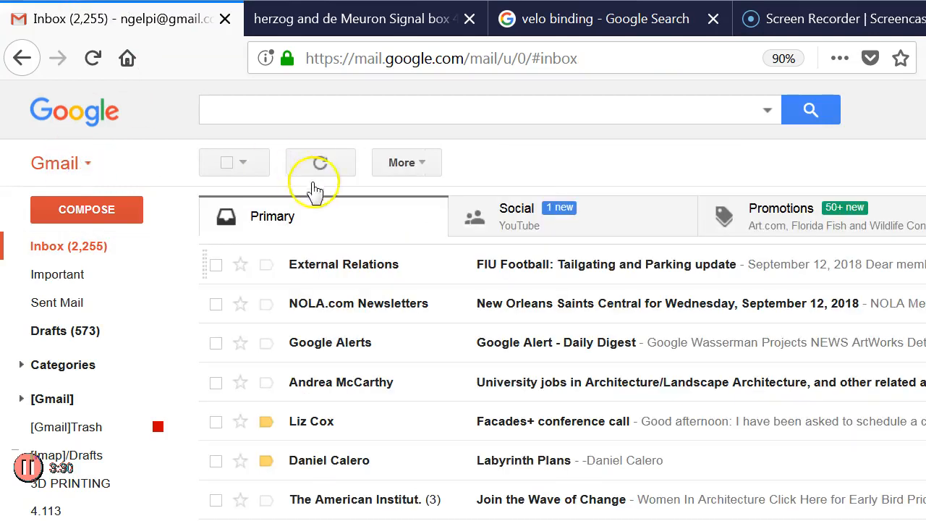
pyautogui.click(237, 311)
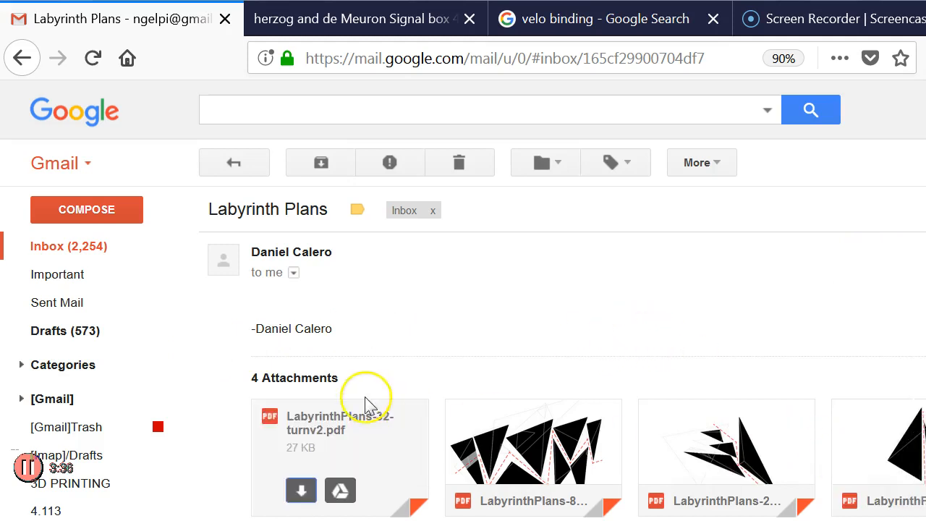
# - Download the LabyrinthPlans PDF attachments from the email
pyautogui.click(495, 490)
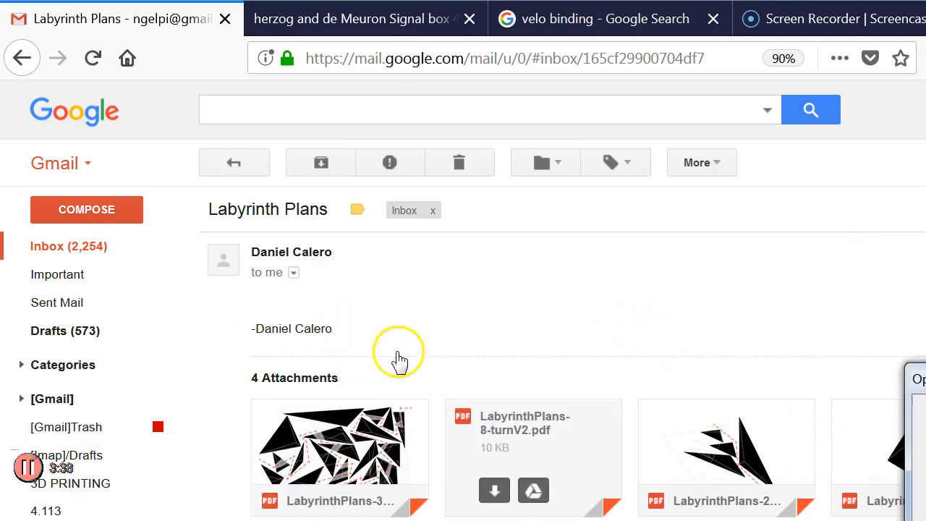
pyautogui.click(821, 456)
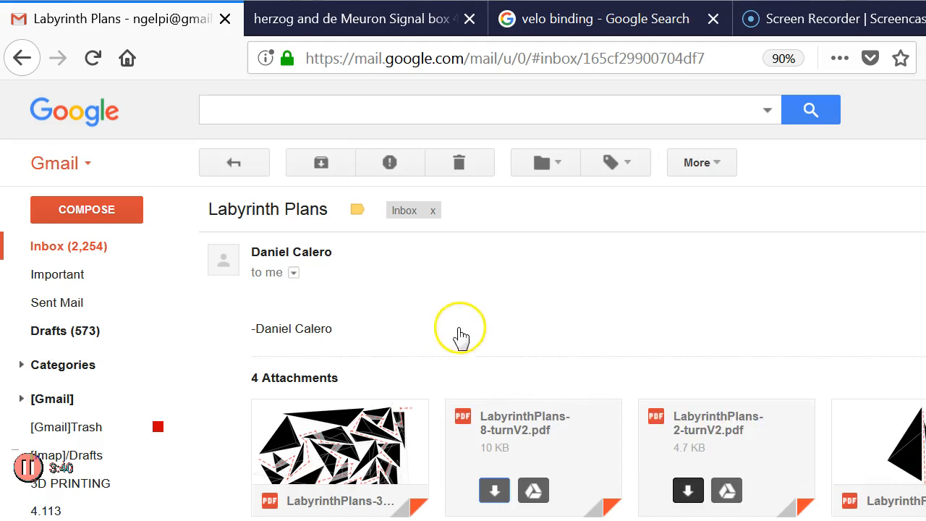
pyautogui.click(689, 490)
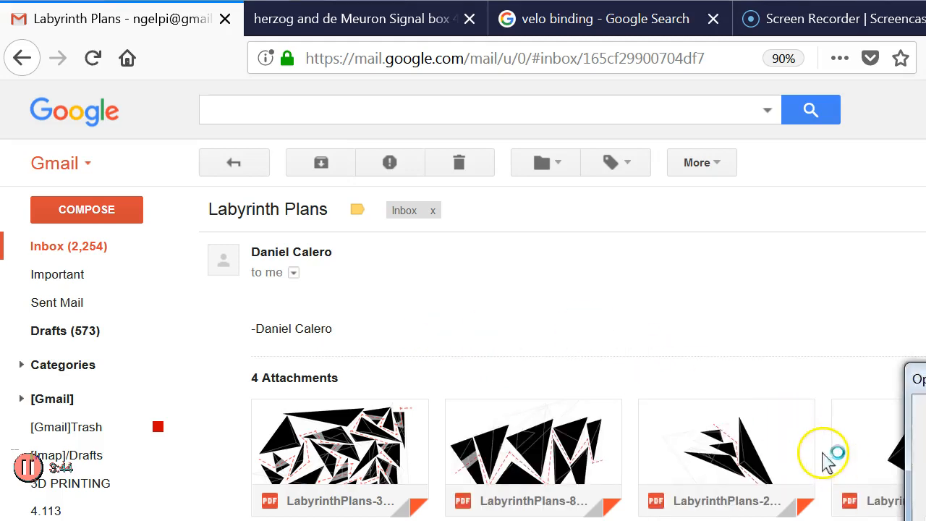
pyautogui.click(826, 456)
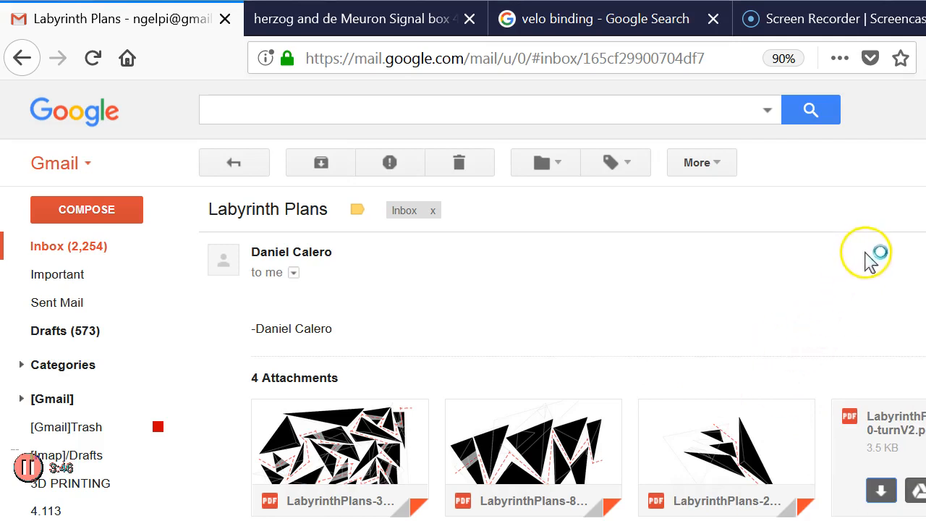
# - Open the folder containing the downloaded LabyrinthPlans-0-turnV2.pdf and clear the other windows off the desktop
pyautogui.click(840, 30)
pyautogui.click(705, 310)
pyautogui.click(862, 9)
pyautogui.rightClick(618, 127)
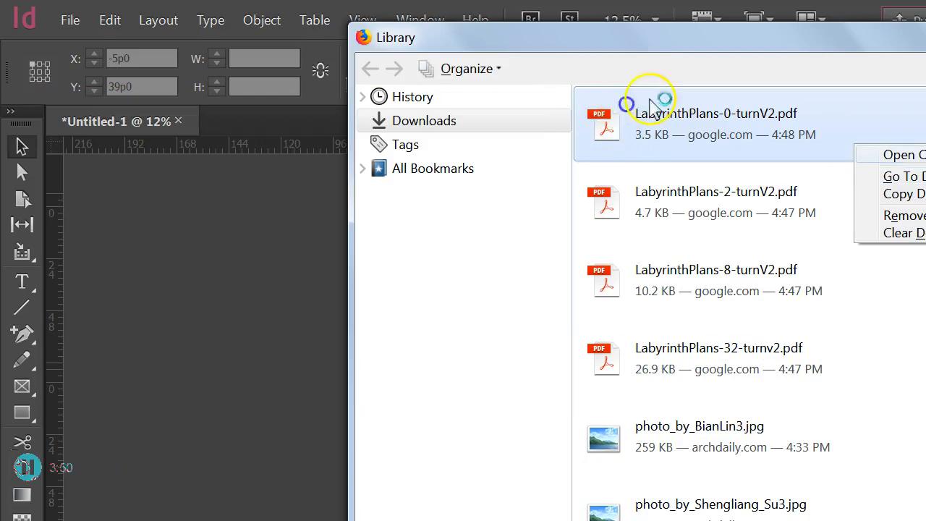
pyautogui.click(904, 154)
pyautogui.click(856, 25)
pyautogui.click(859, 6)
# - Create a new folder named LABYRINTH LAYOUT on the desktop
pyautogui.moveTo(639, 145); pyautogui.dragTo(688, 203)
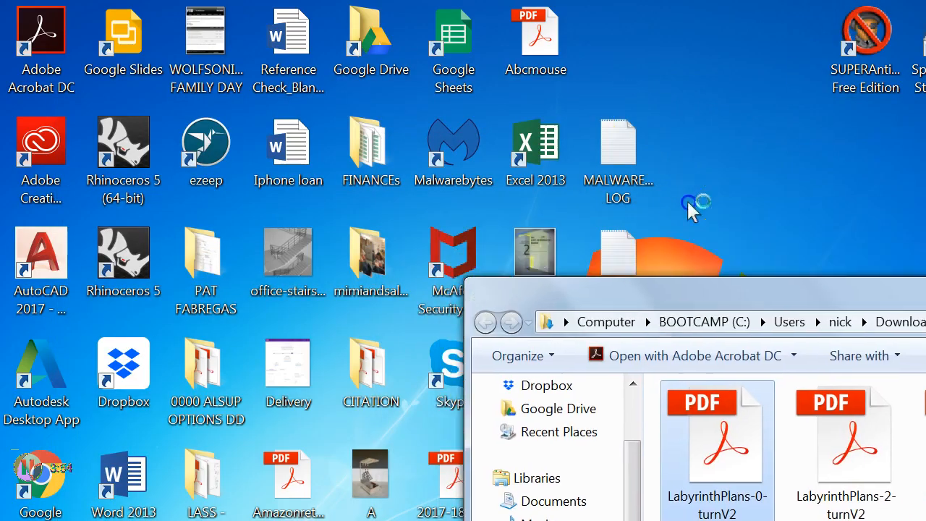
pyautogui.rightClick(635, 116)
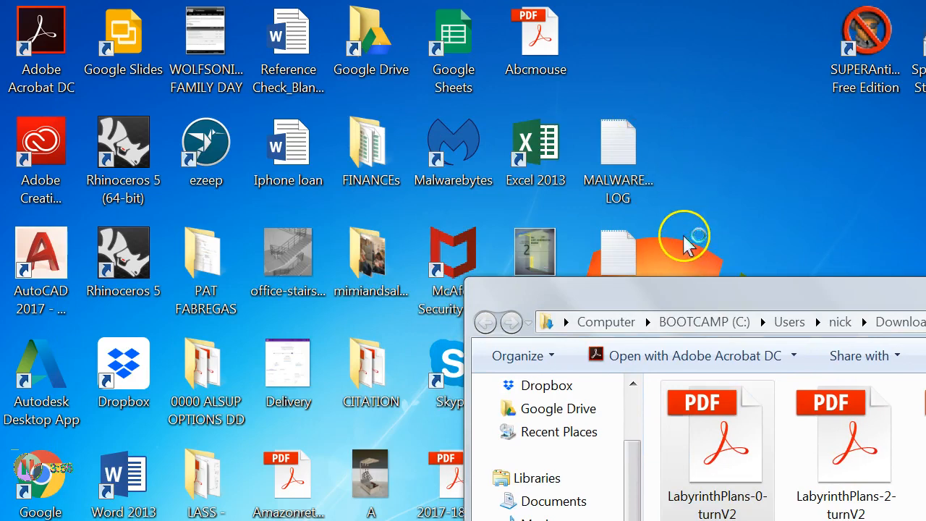
pyautogui.click(522, 244)
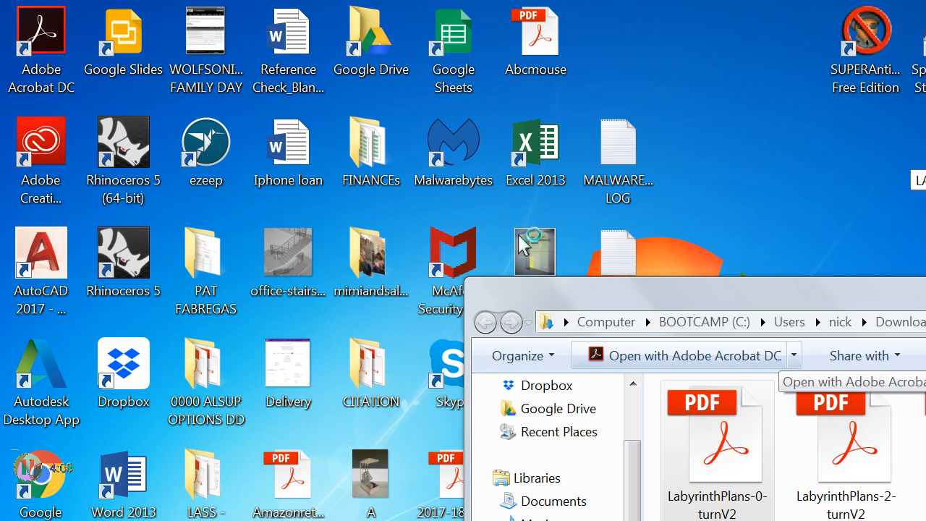
pyautogui.press('Return')
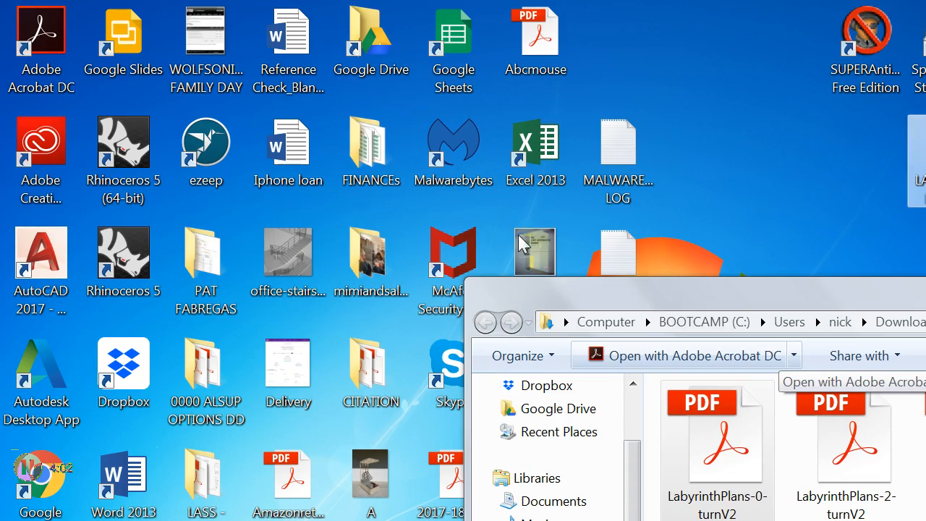
# - Open the LABYRINTH LAYOUT folder beside the downloads folder and transfer the four LabyrinthPlans PDFs into it
pyautogui.doubleClick(637, 95)
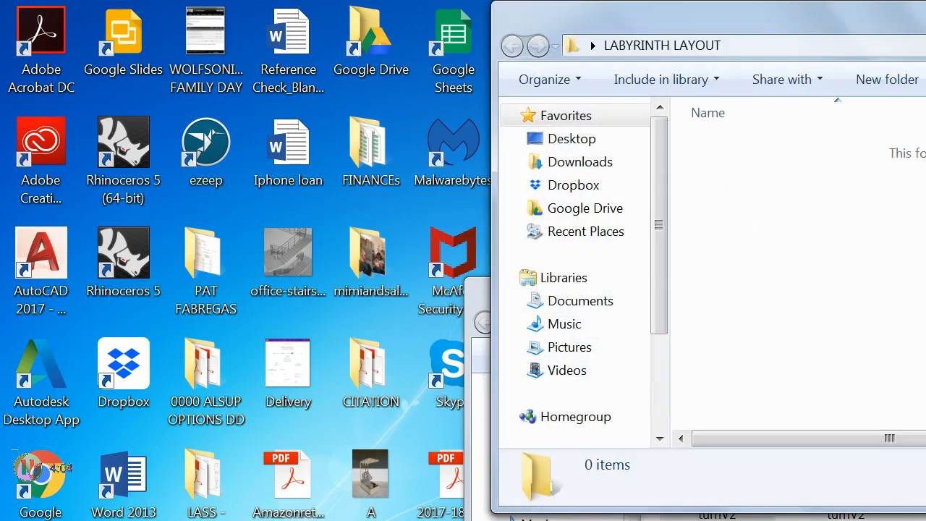
pyautogui.moveTo(659, 22); pyautogui.dragTo(170, 49)
pyautogui.moveTo(697, 293); pyautogui.dragTo(702, 298)
pyautogui.click(732, 287)
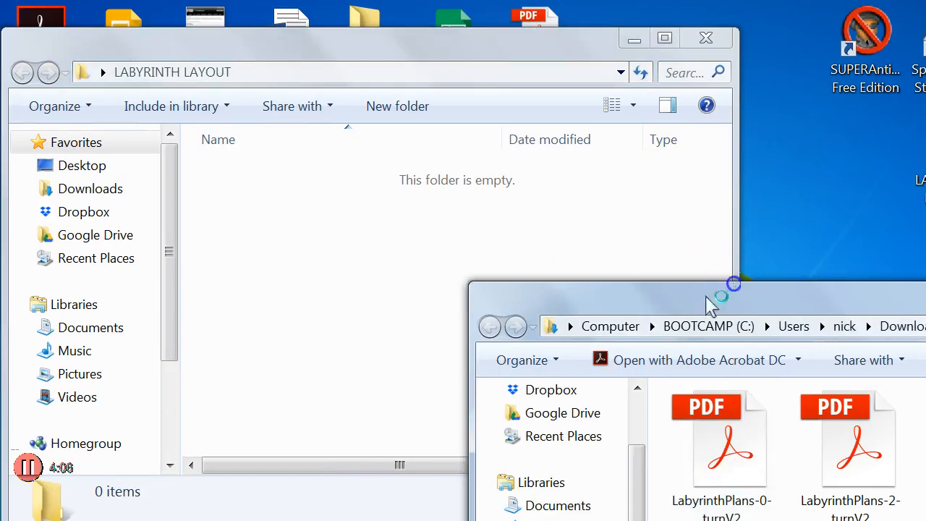
pyautogui.hotkey('ctrl', 'a')
pyautogui.moveTo(489, 299); pyautogui.dragTo(247, 250)
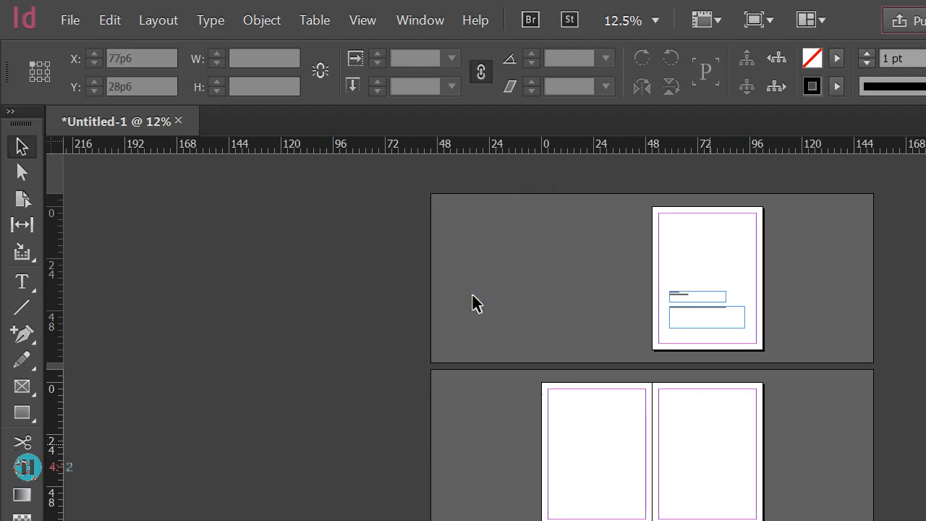
# - Switch back to InDesign and place LabyrinthPlans-0-turnV2 from the desktop's LABYRINTH LAYOUT folder onto the blank spread
pyautogui.hotkey('ctrl', '5')
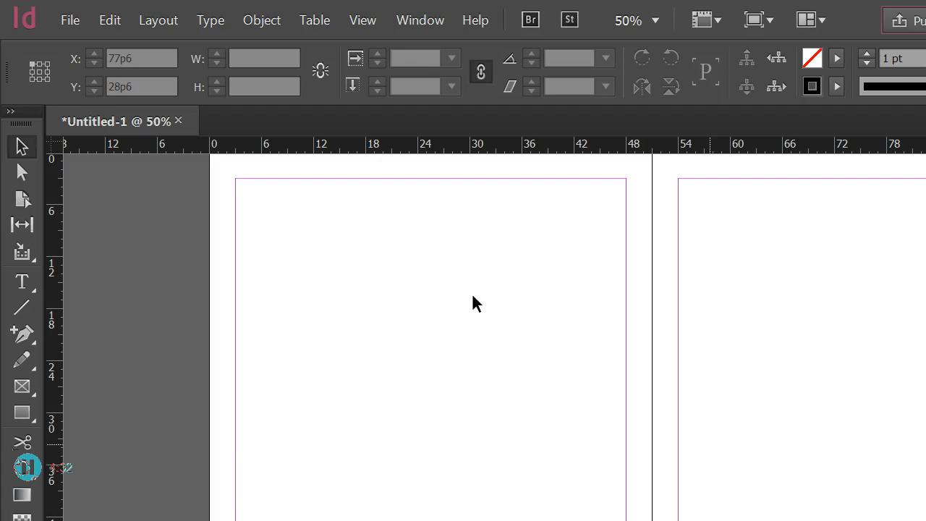
pyautogui.click(582, 365)
pyautogui.click(388, 244)
pyautogui.hotkey('ctrl', '=')
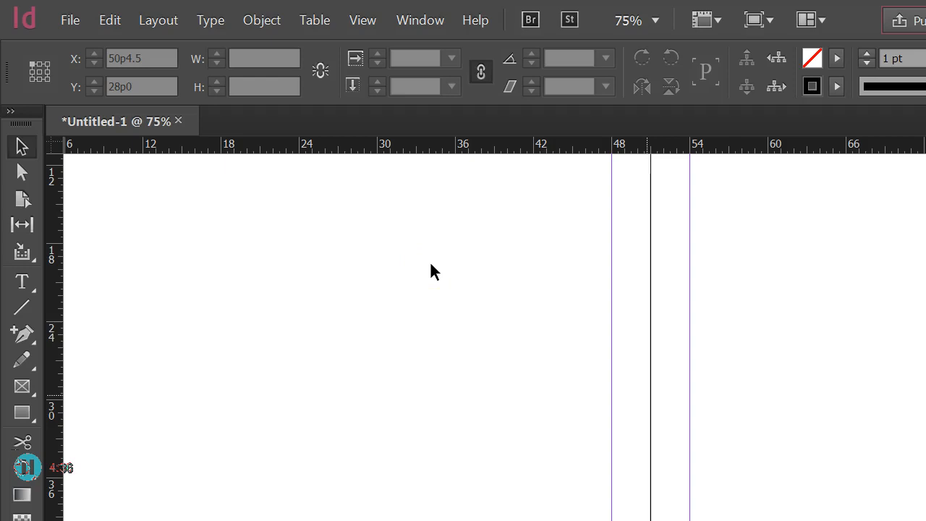
pyautogui.hotkey('ctrl', '-')
pyautogui.hotkey('ctrl', '-')
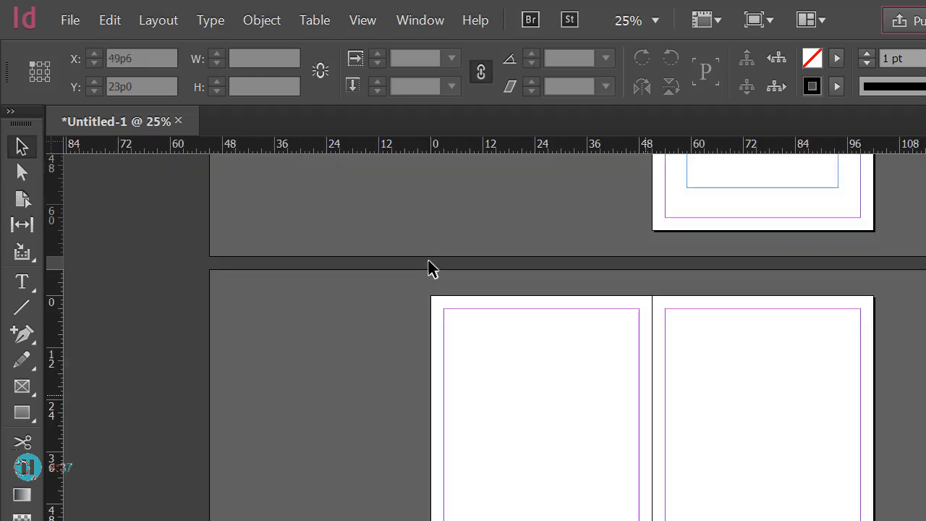
pyautogui.click(65, 19)
pyautogui.hotkey('ctrl', 'd')
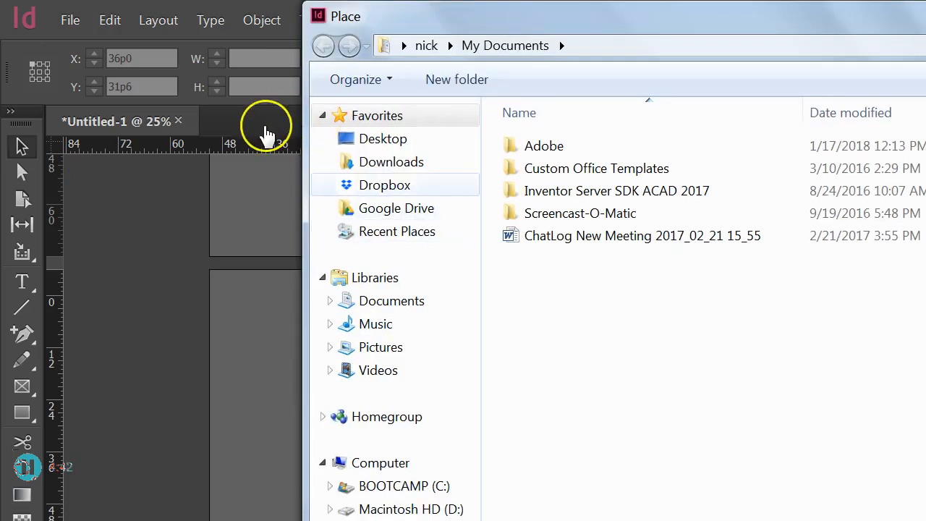
pyautogui.click(383, 138)
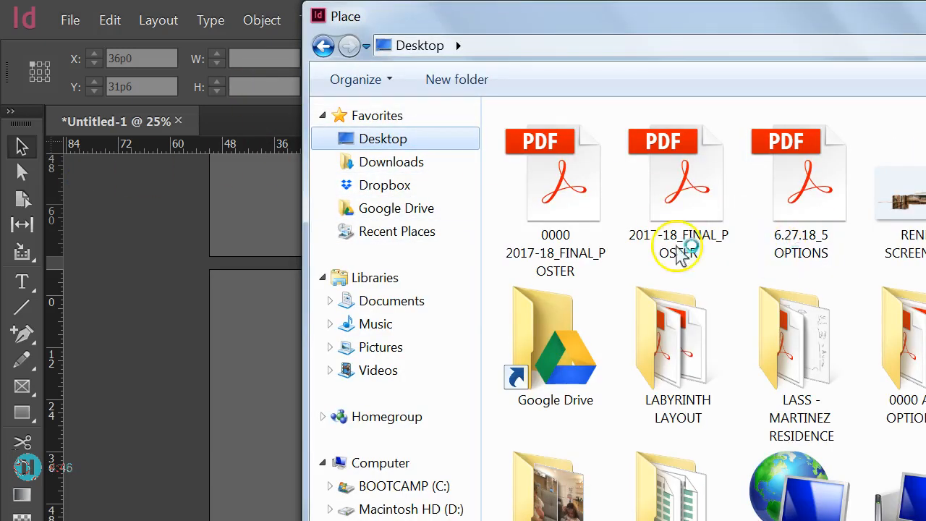
pyautogui.doubleClick(688, 366)
pyautogui.doubleClick(626, 147)
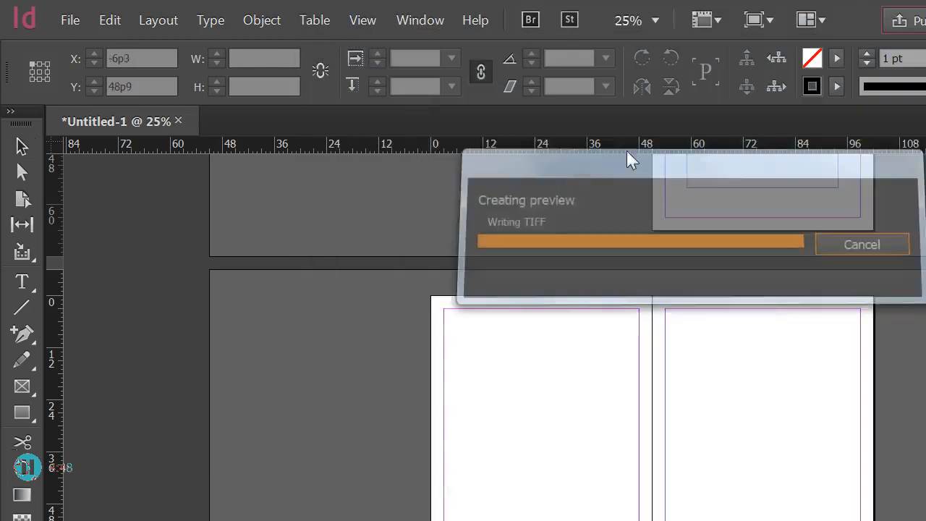
pyautogui.press('space')
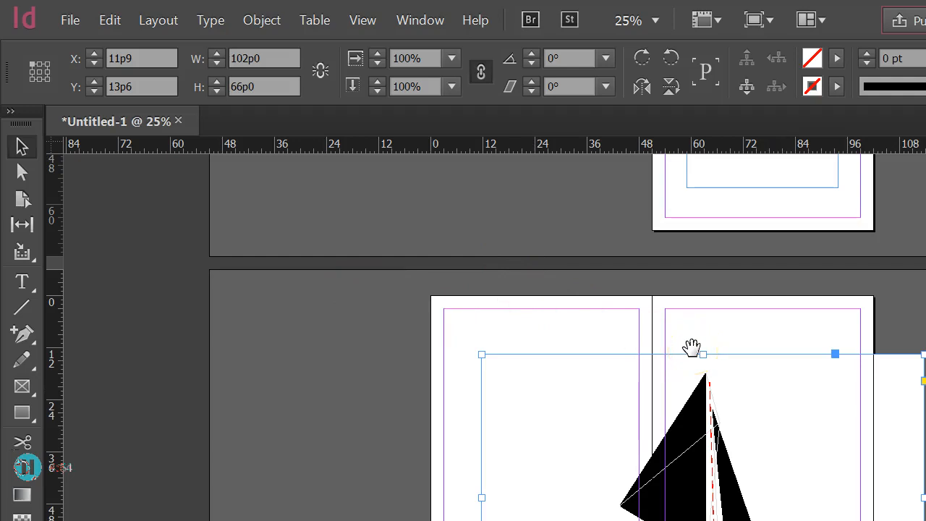
# - Set the placed PDF's frame at the left page's upper margin corner, 45p0 by 29p1.412, and fit the drawing inside it
pyautogui.moveTo(554, 314); pyautogui.dragTo(528, 285)
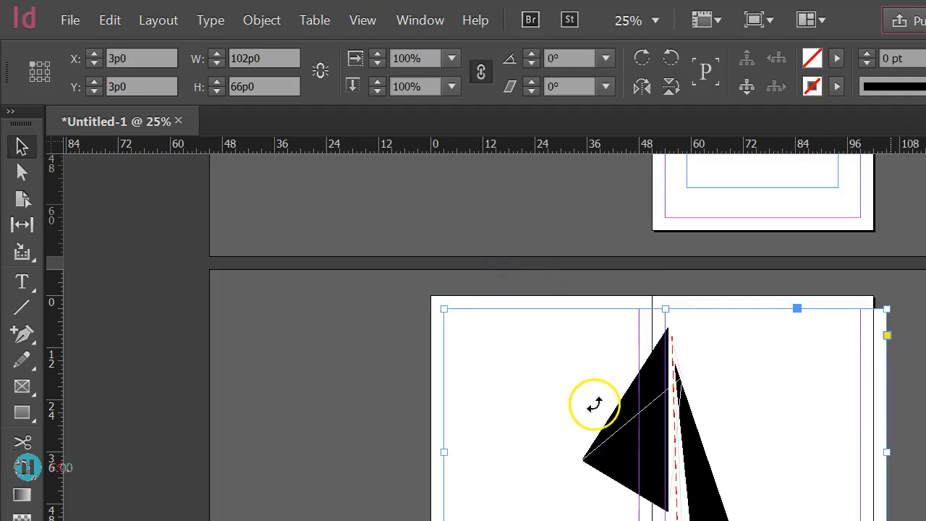
pyautogui.moveTo(589, 399); pyautogui.dragTo(424, 275)
pyautogui.rightClick(408, 269)
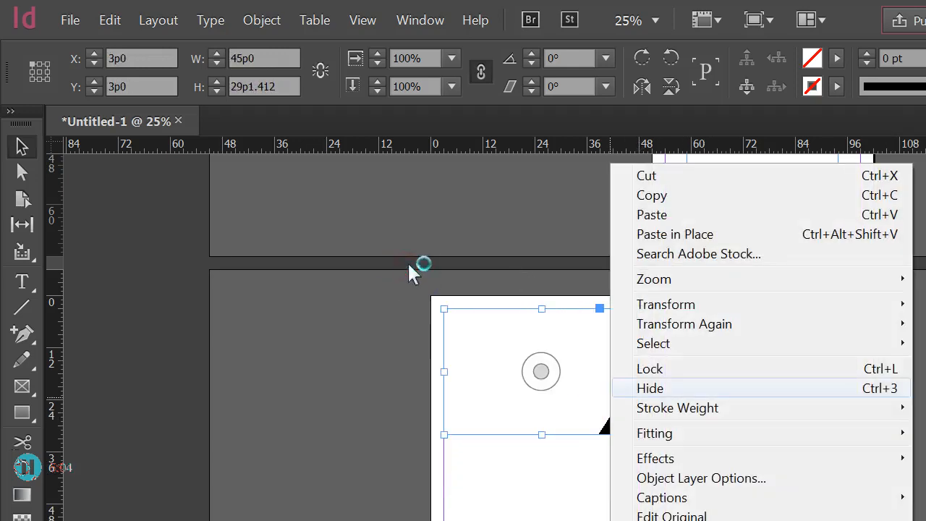
pyautogui.moveTo(655, 433)
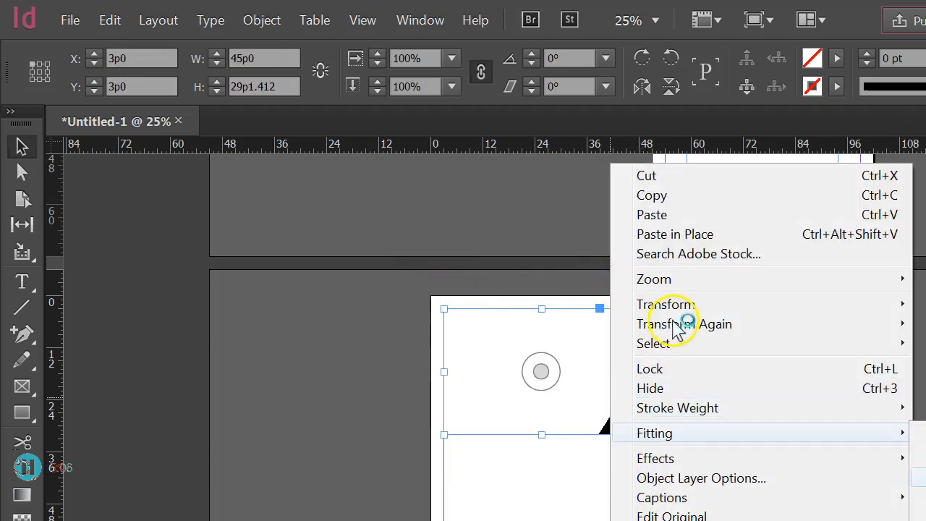
pyautogui.click(918, 497)
pyautogui.click(575, 351)
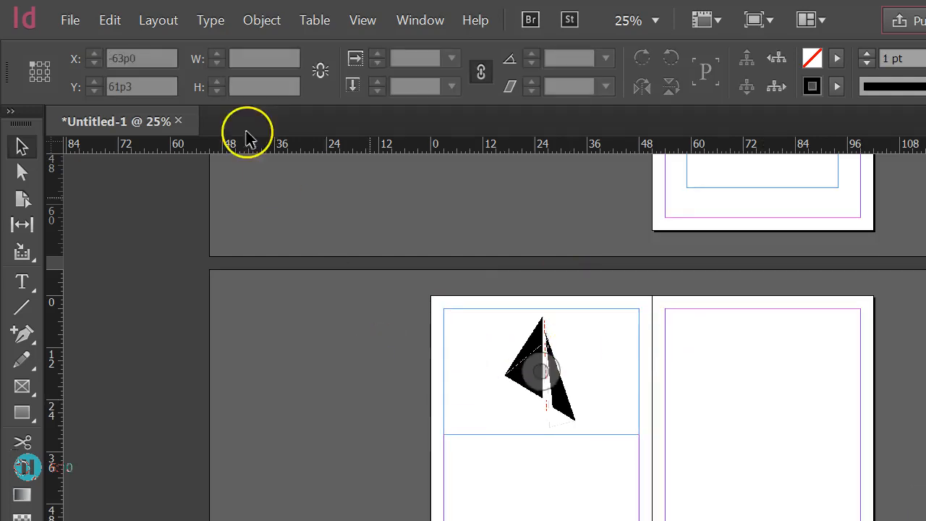
# - Move the placed drawing straight down the left page to a Y position of 14p0
pyautogui.moveTo(398, 272); pyautogui.dragTo(398, 311)
pyautogui.hotkey('ctrl', '=')
pyautogui.hotkey('ctrl', '=')
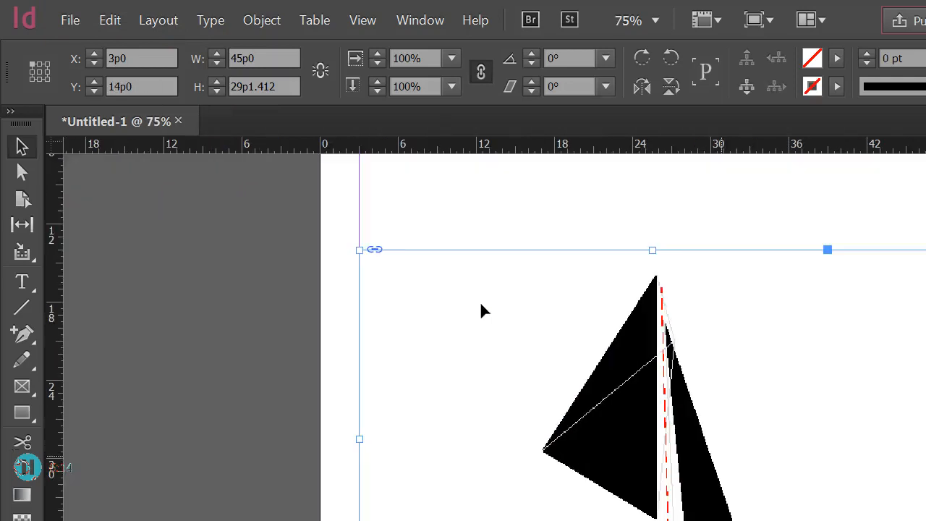
pyautogui.hotkey('ctrl', '-')
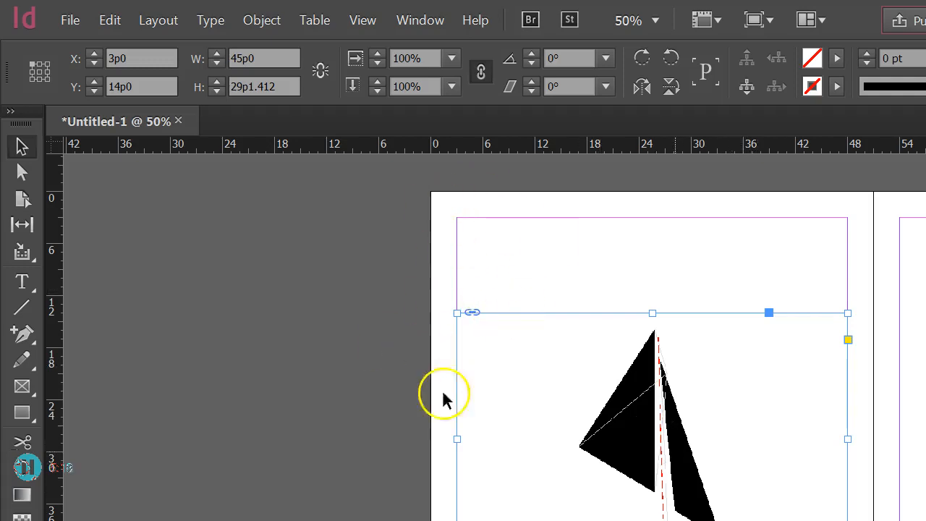
pyautogui.click(461, 416)
pyautogui.scroll(-2, 462, 417)
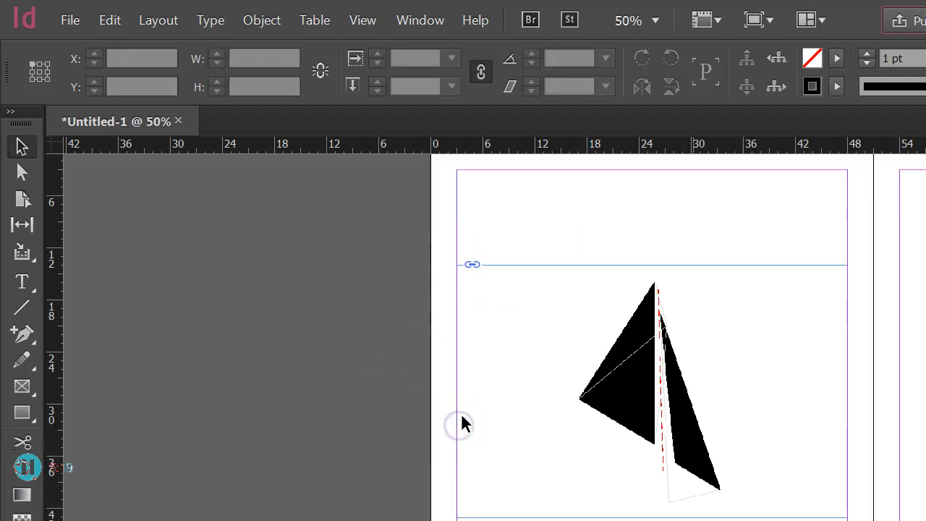
pyautogui.click(484, 317)
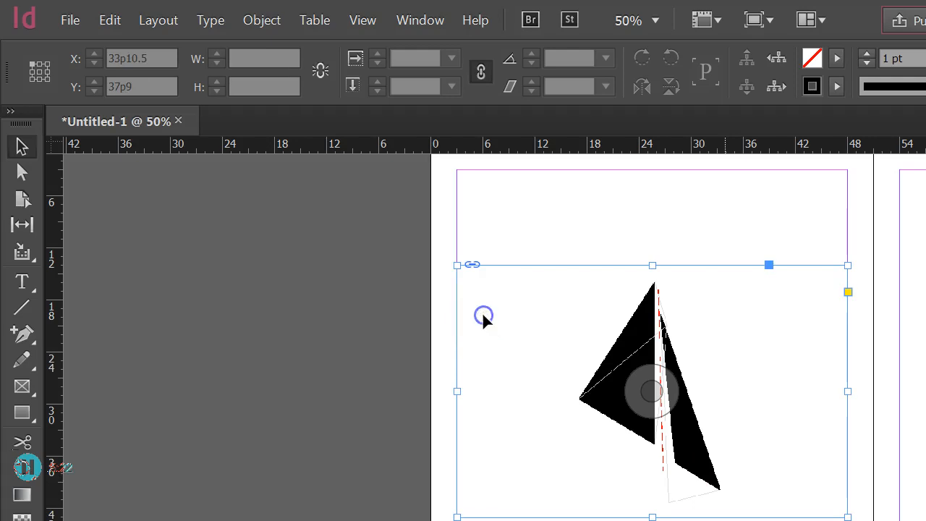
# - Scale the placed drawing on the left page to 200%
pyautogui.rightClick(484, 316)
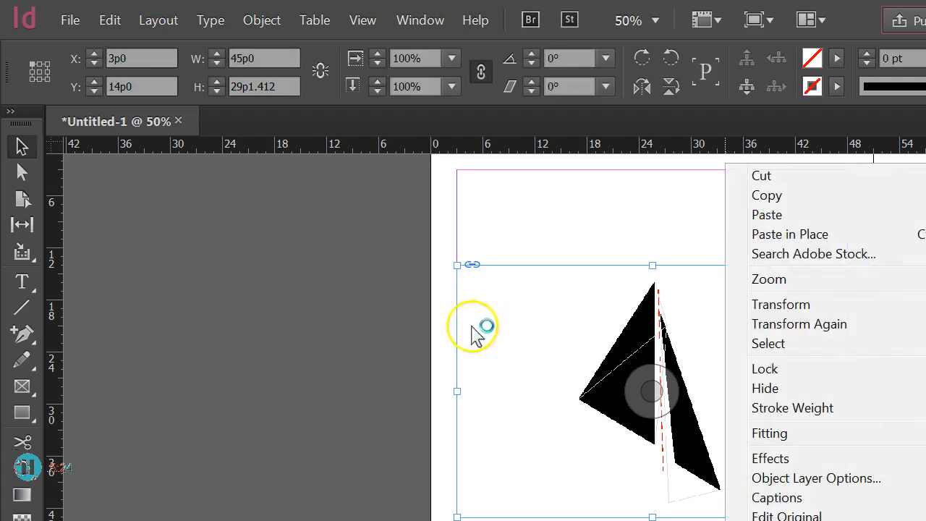
pyautogui.click(456, 367)
pyautogui.moveTo(481, 306); pyautogui.dragTo(479, 309)
pyautogui.rightClick(479, 309)
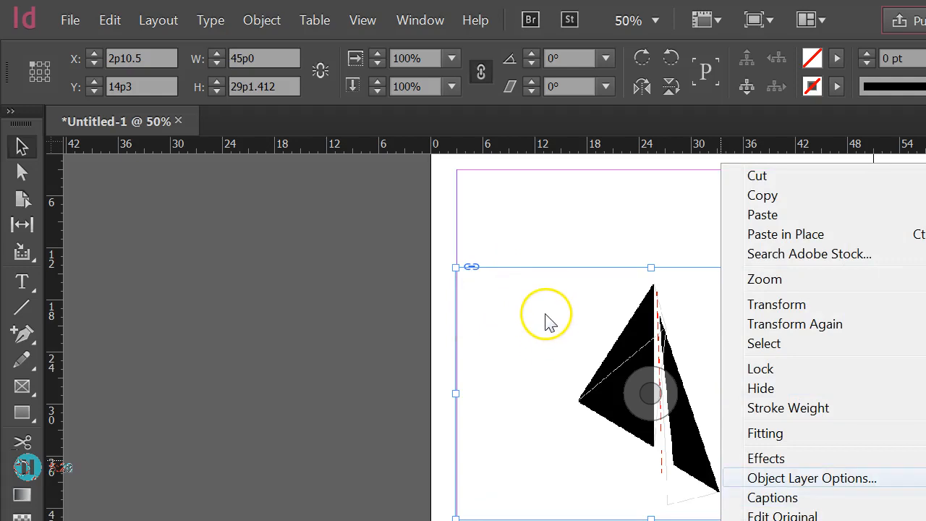
pyautogui.click(757, 218)
pyautogui.write('200')
pyautogui.press('Tab')
pyautogui.press('Return')
# - Reposition the enlarged drawing on the left page and crop its frame to the page margins
pyautogui.moveTo(570, 381); pyautogui.dragTo(404, 315)
pyautogui.moveTo(168, 285); pyautogui.dragTo(304, 290)
pyautogui.moveTo(517, 486); pyautogui.dragTo(562, 495)
pyautogui.moveTo(568, 282); pyautogui.dragTo(443, 289)
pyautogui.click(553, 356)
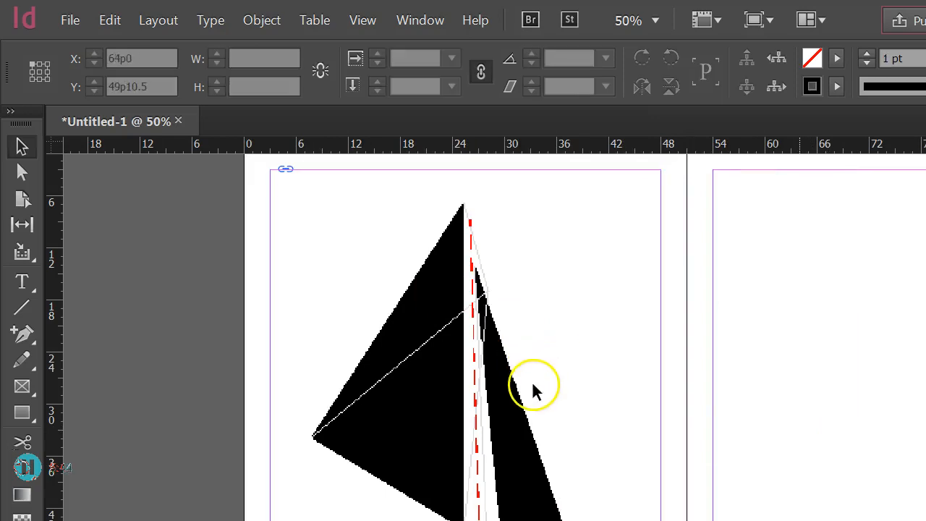
# - Place LabyrinthPlans-2-turnV2 from the LABYRINTH LAYOUT folder on the right page of the spread
pyautogui.click(65, 20)
pyautogui.click(97, 267)
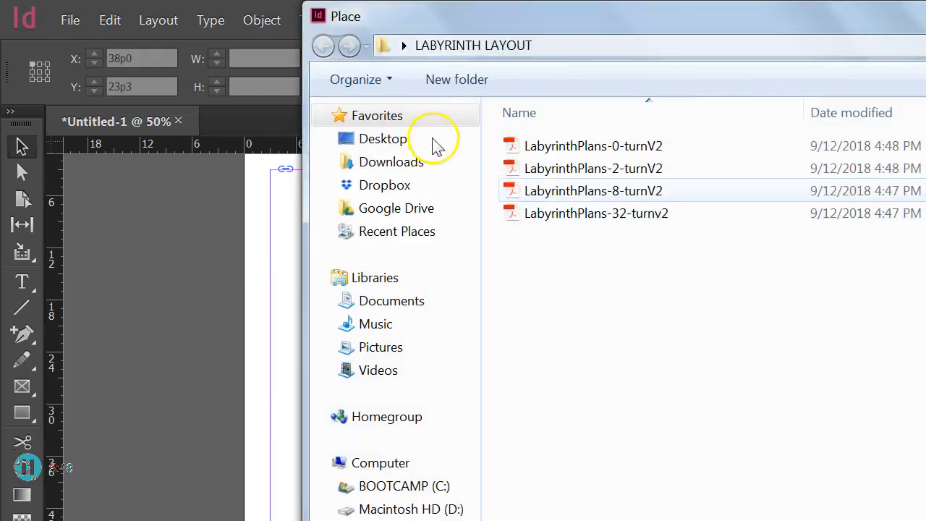
pyautogui.doubleClick(639, 168)
pyautogui.click(516, 186)
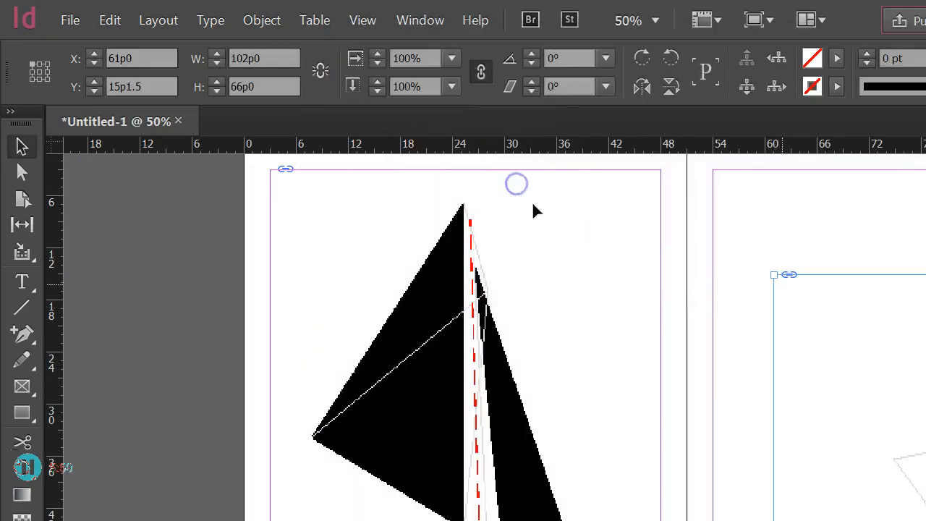
pyautogui.hotkey('ctrl', '-')
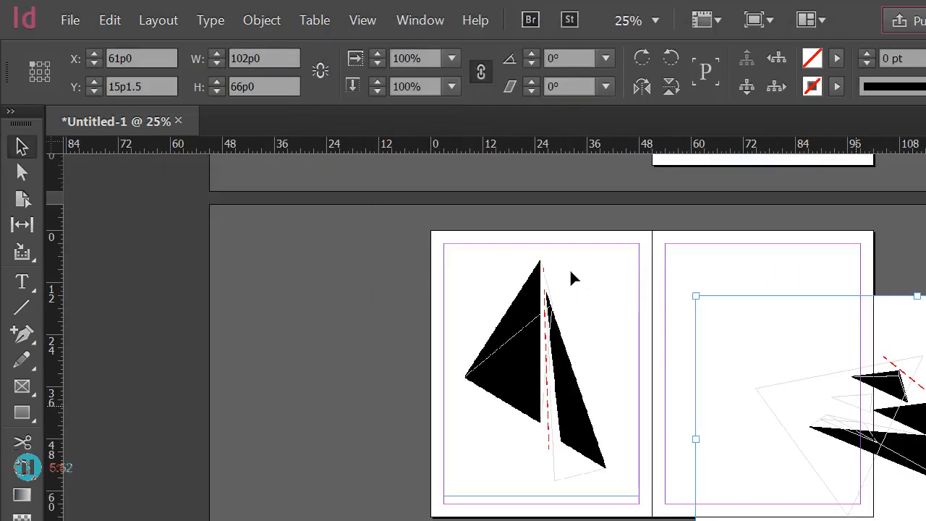
pyautogui.moveTo(634, 303); pyautogui.dragTo(502, 269)
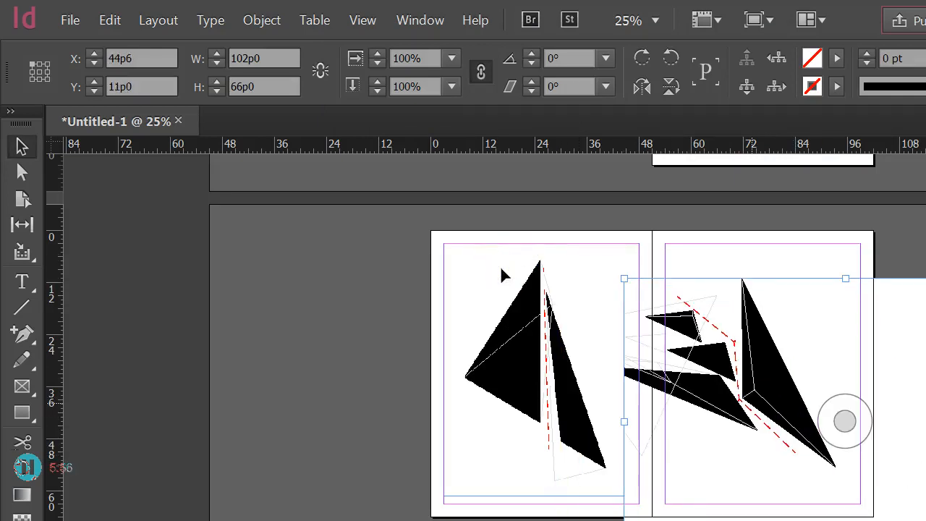
pyautogui.hotkey('ctrl', 'z')
pyautogui.hotkey('ctrl', 'z')
pyautogui.hotkey('ctrl', 'z')
# - Move the drawing placed on the right page to X 22p9 and Y 0p0, flush with the page's top edge
pyautogui.click(922, 263)
pyautogui.moveTo(923, 378); pyautogui.dragTo(790, 337)
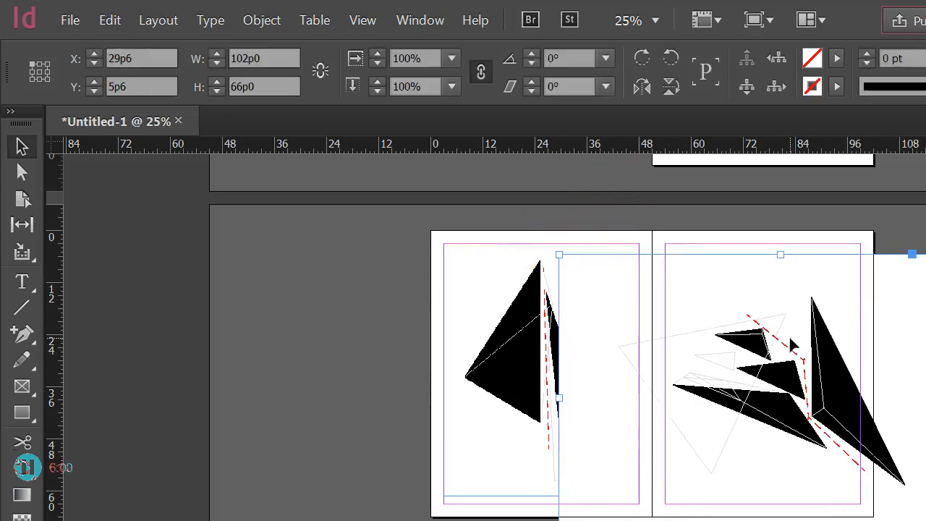
pyautogui.moveTo(555, 254); pyautogui.dragTo(526, 231)
# - Scale the drawing on the right page to 90% in both directions
pyautogui.rightClick(795, 329)
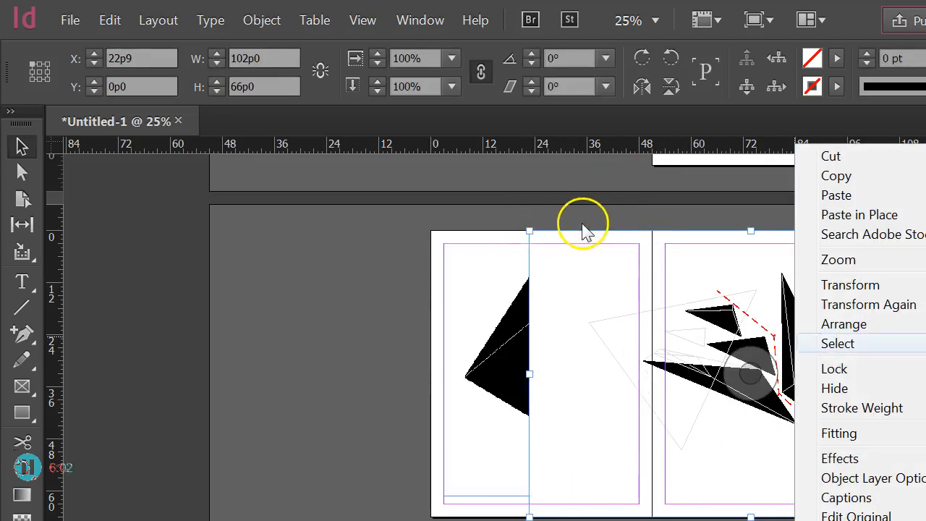
pyautogui.click(785, 209)
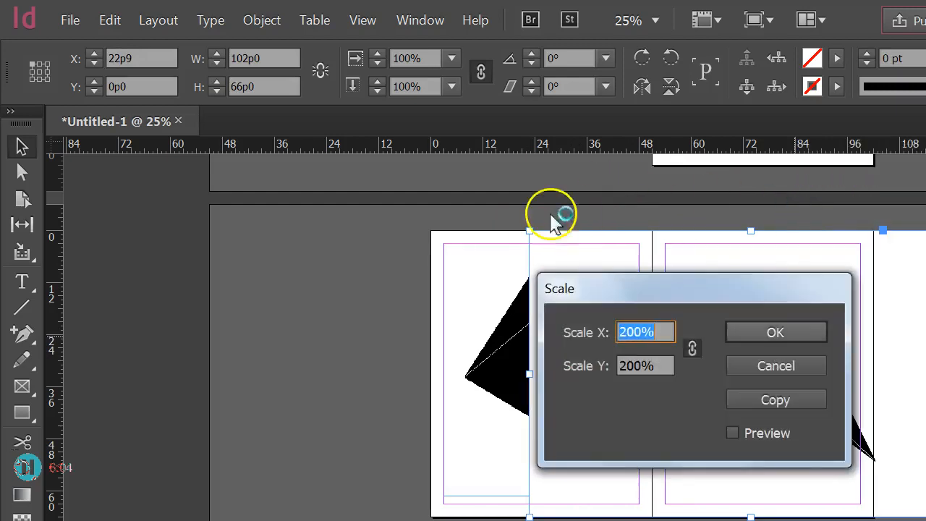
pyautogui.write('90')
pyautogui.press('Tab')
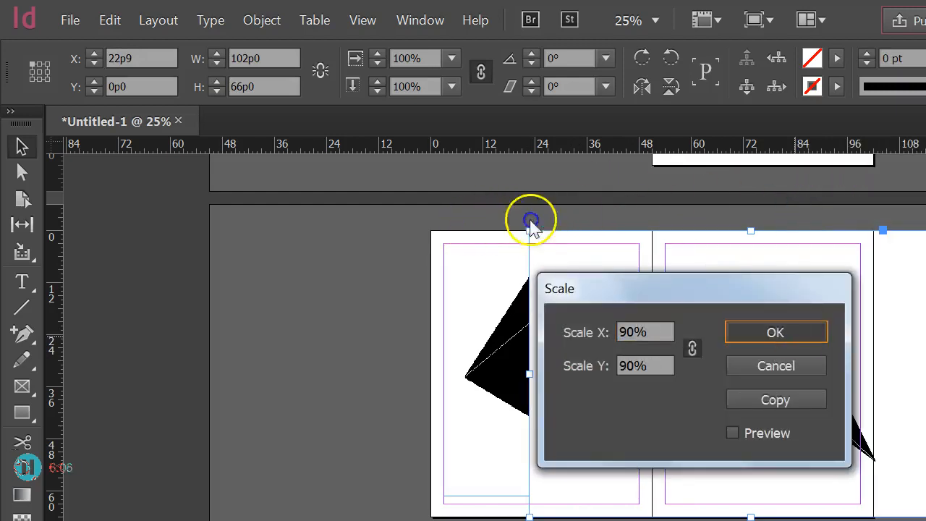
pyautogui.press('Return')
# - Scale the drawing on the right page by a further 75% in both directions
pyautogui.rightClick(531, 245)
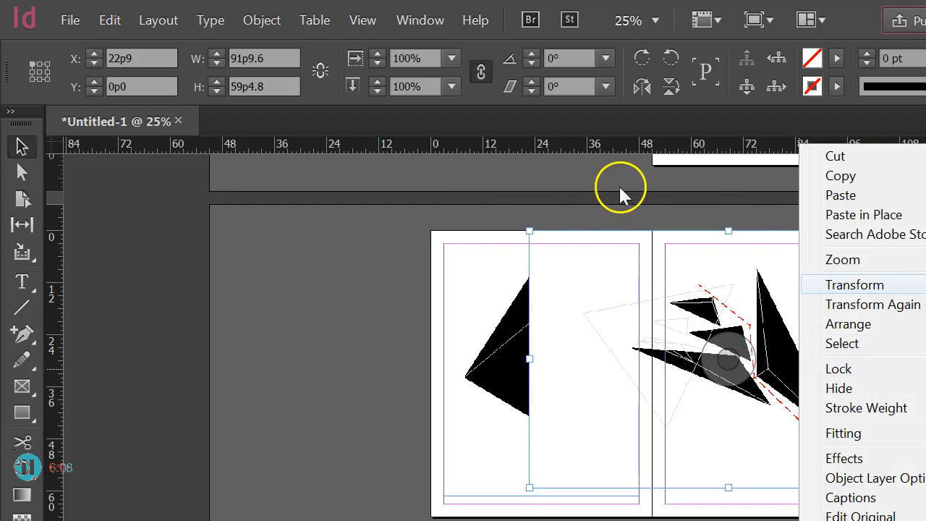
pyautogui.click(777, 207)
pyautogui.write('75')
pyautogui.press('Tab')
pyautogui.press('Return')
# - Move the reduced drawing onto the right page and crop its frame to the outer page edge and the inner margin
pyautogui.moveTo(523, 274); pyautogui.dragTo(558, 296)
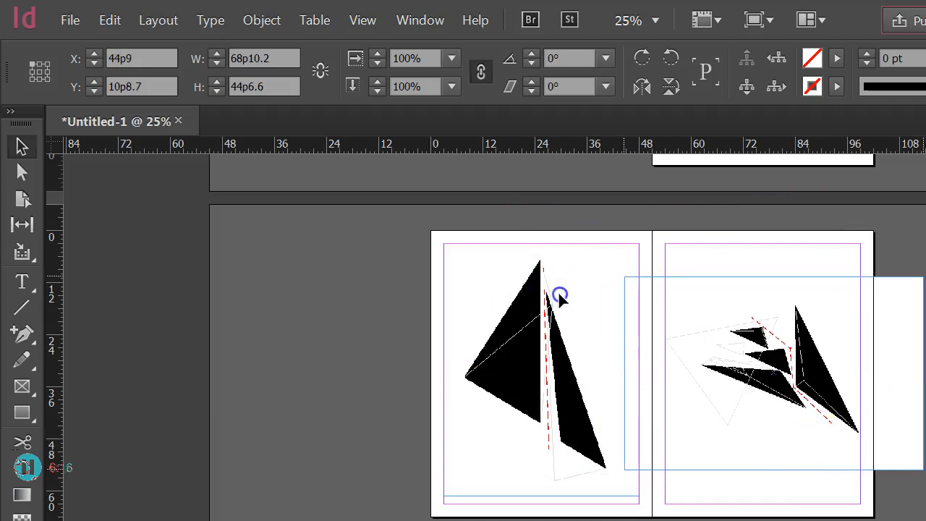
pyautogui.click(626, 331)
pyautogui.click(608, 278)
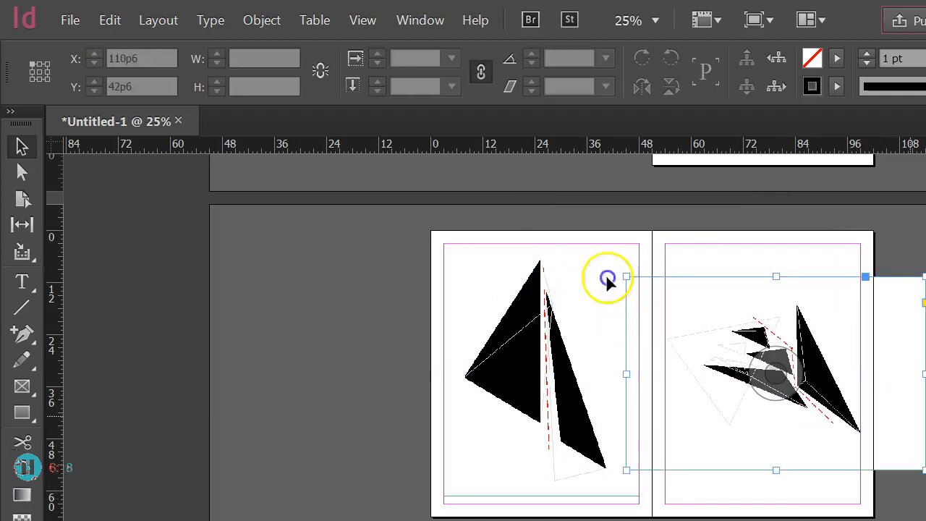
pyautogui.moveTo(616, 253); pyautogui.dragTo(582, 252)
pyautogui.moveTo(418, 251); pyautogui.dragTo(438, 254)
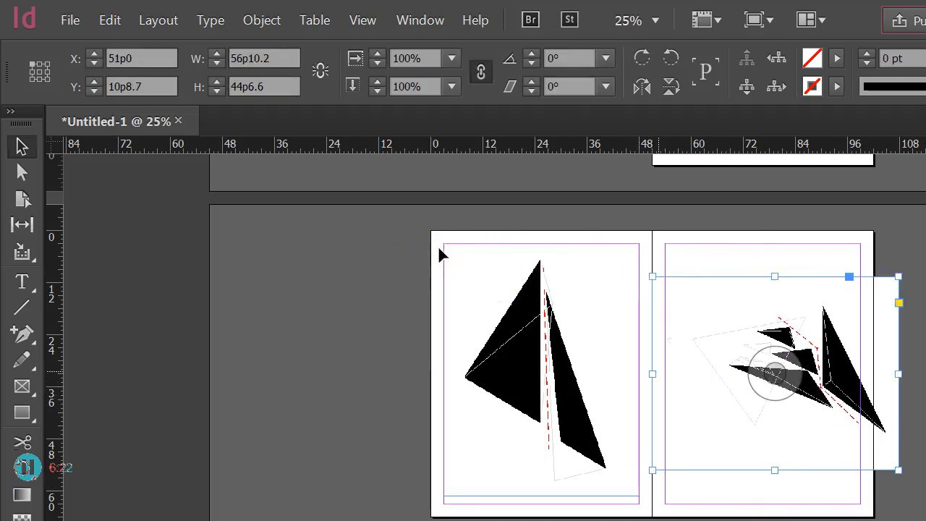
pyautogui.moveTo(540, 275); pyautogui.dragTo(526, 279)
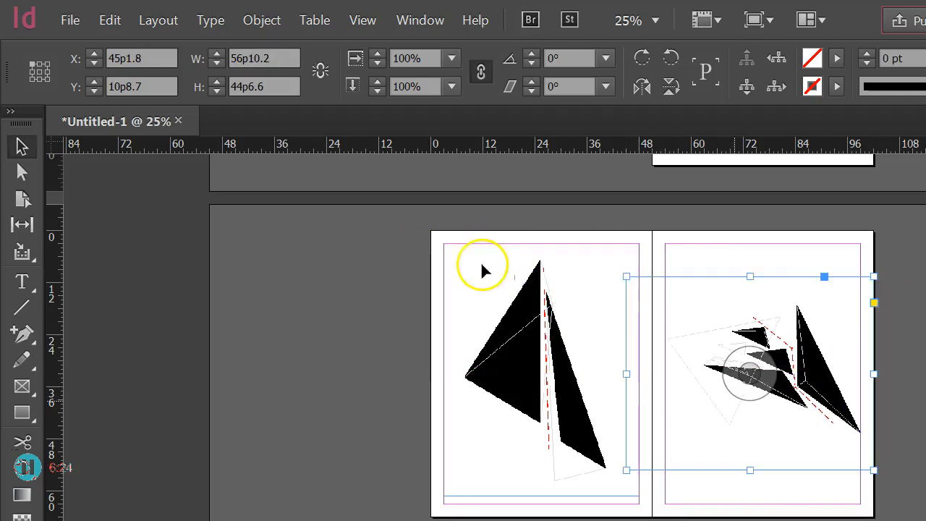
pyautogui.moveTo(627, 374); pyautogui.dragTo(443, 254)
pyautogui.click(629, 320)
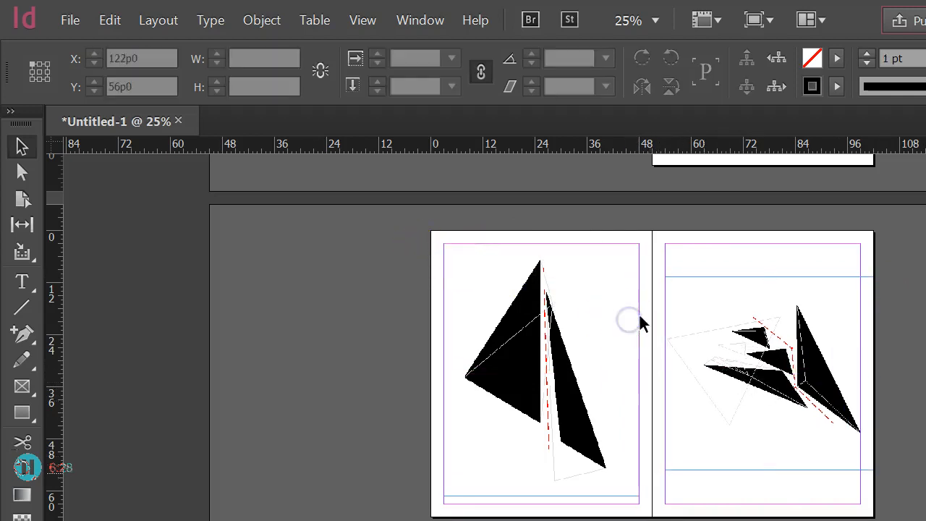
# - Place LabyrinthPlans-8-turnV2 from the LABYRINTH LAYOUT folder on the left page of the next spread
pyautogui.scroll(-1, 639, 323)
pyautogui.click(70, 19)
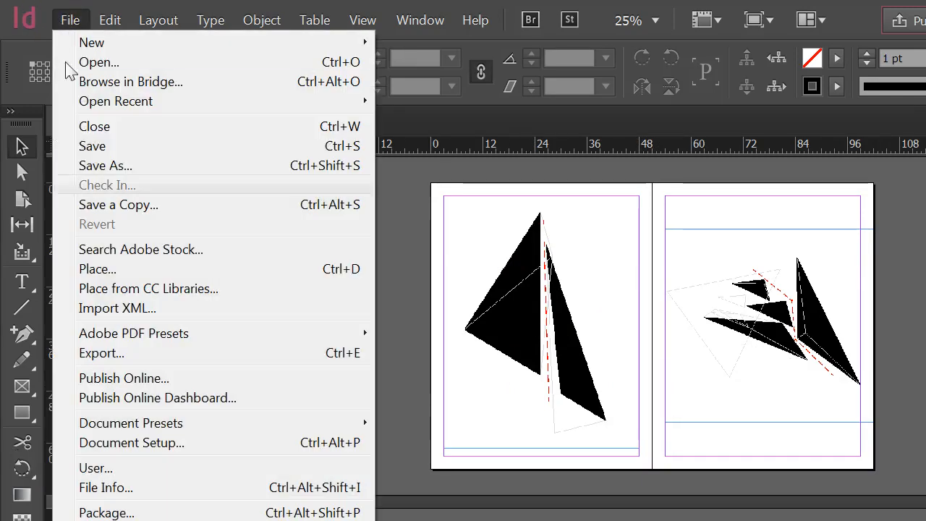
pyautogui.click(275, 265)
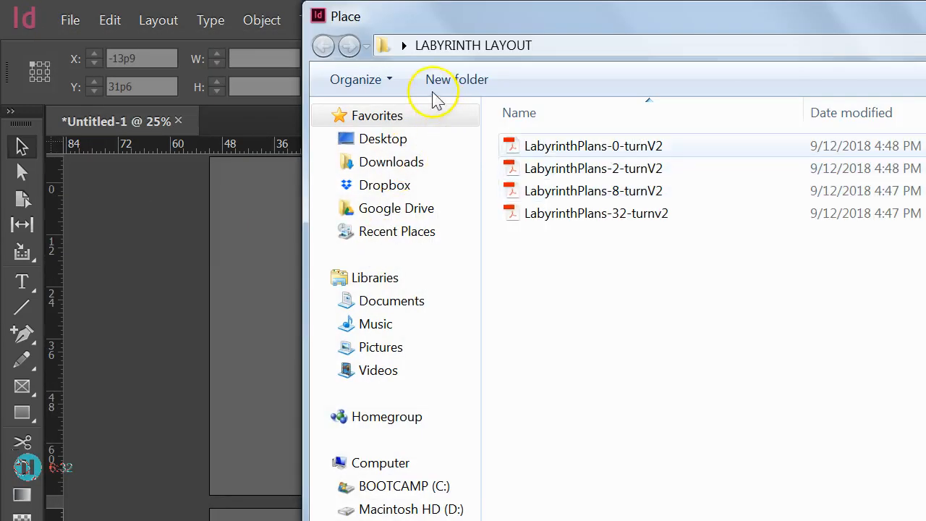
pyautogui.doubleClick(593, 190)
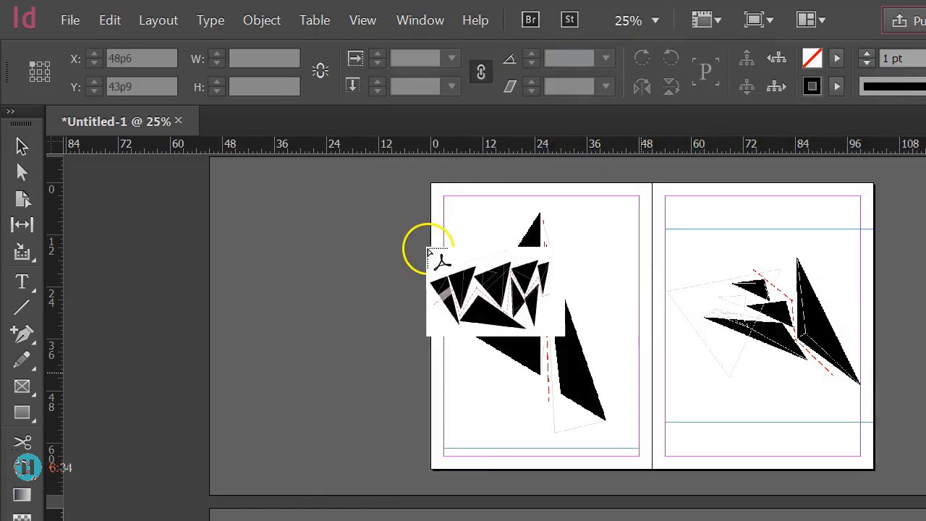
pyautogui.scroll(-3, 428, 249)
pyautogui.click(268, 273)
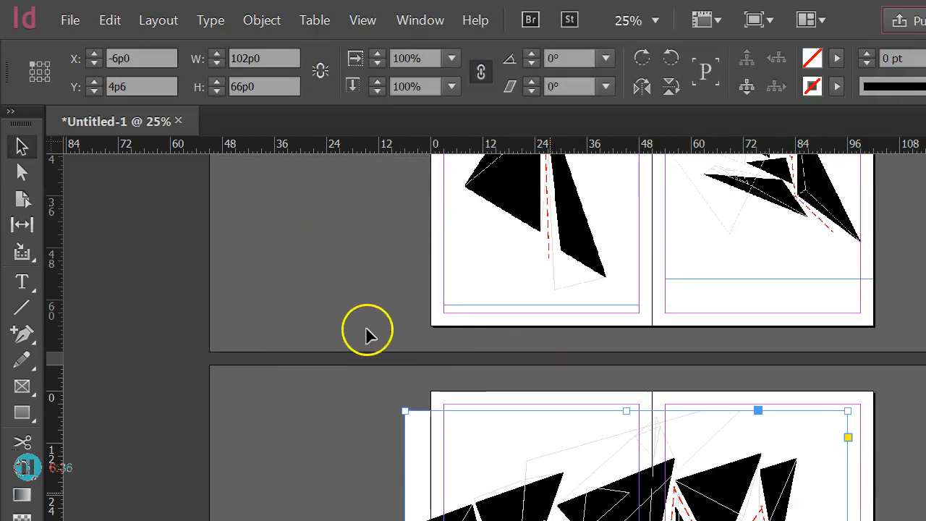
# - Shift the placed 8-turn drawing to X -11p9, Y -1p6 and scale it to 50%
pyautogui.moveTo(543, 420); pyautogui.dragTo(518, 395)
pyautogui.rightClick(564, 311)
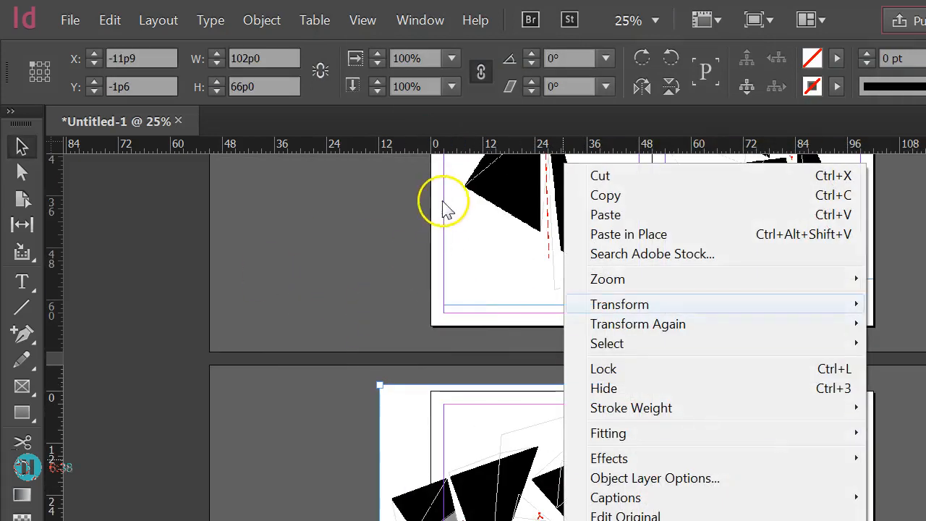
pyautogui.moveTo(619, 304)
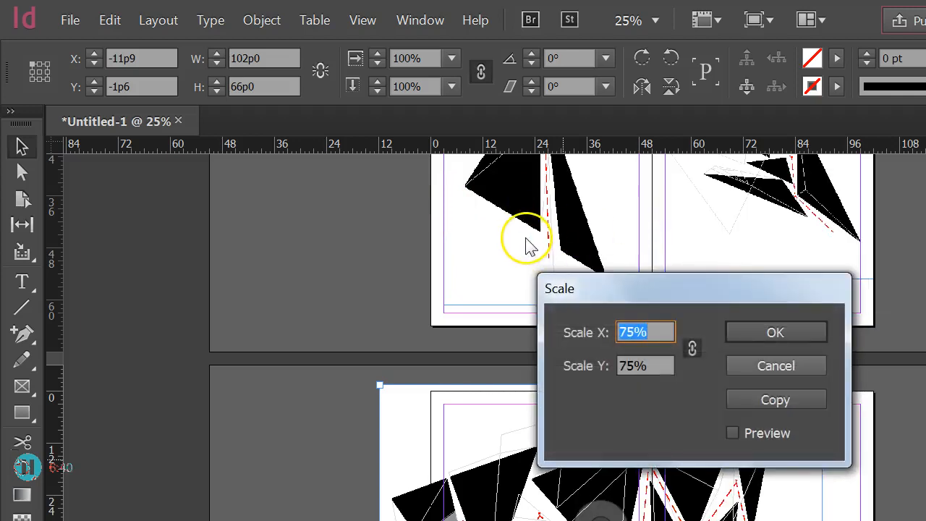
pyautogui.write('60')
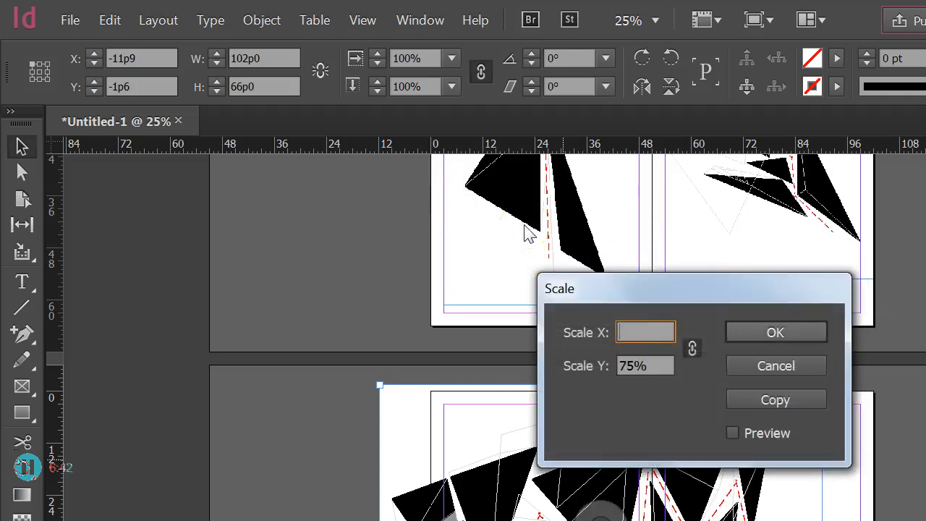
pyautogui.press('Return')
# - Move the 8-turn drawing onto the left page and rotate it 90° so it stands upright within the margins
pyautogui.moveTo(382, 306); pyautogui.dragTo(413, 374)
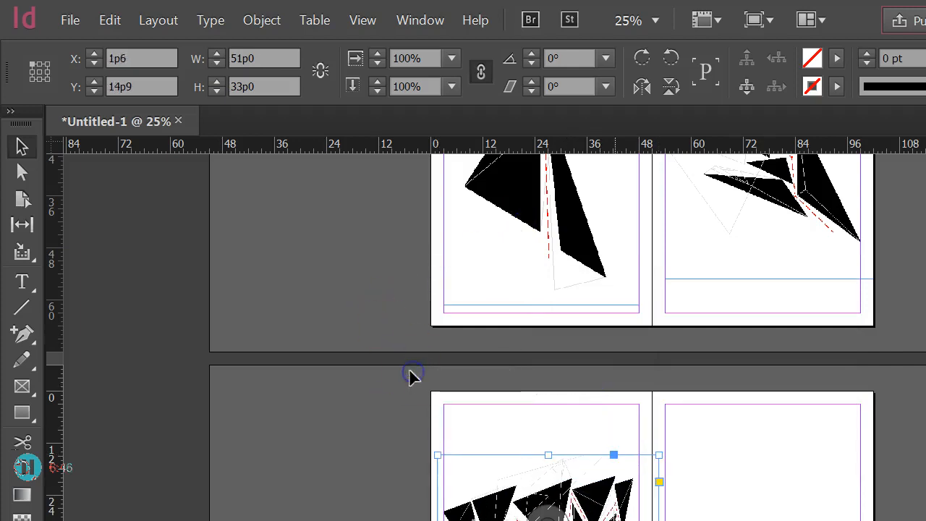
pyautogui.moveTo(443, 301); pyautogui.dragTo(312, 287)
pyautogui.click(255, 340)
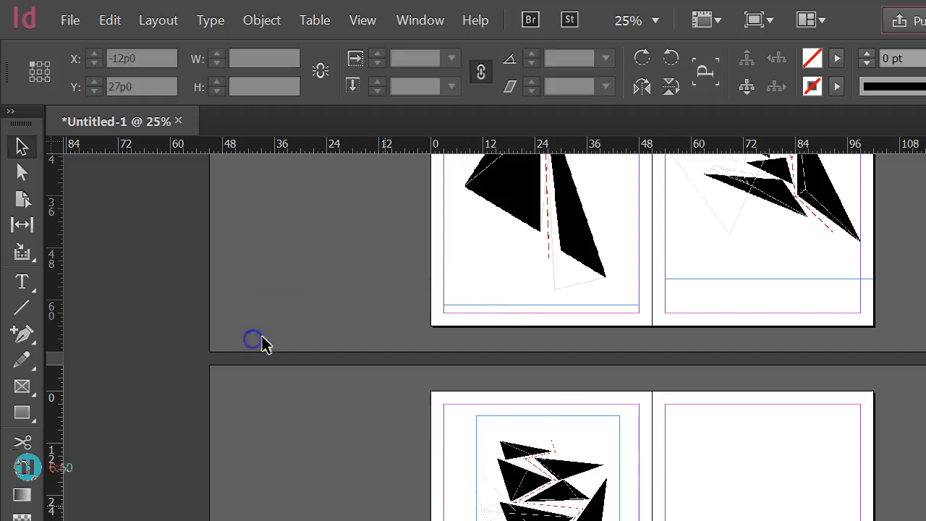
# - Scale the rotated 8-turn drawing to 110% and centre it between the left page's margins
pyautogui.scroll(3, 307, 346)
pyautogui.scroll(-2, 308, 345)
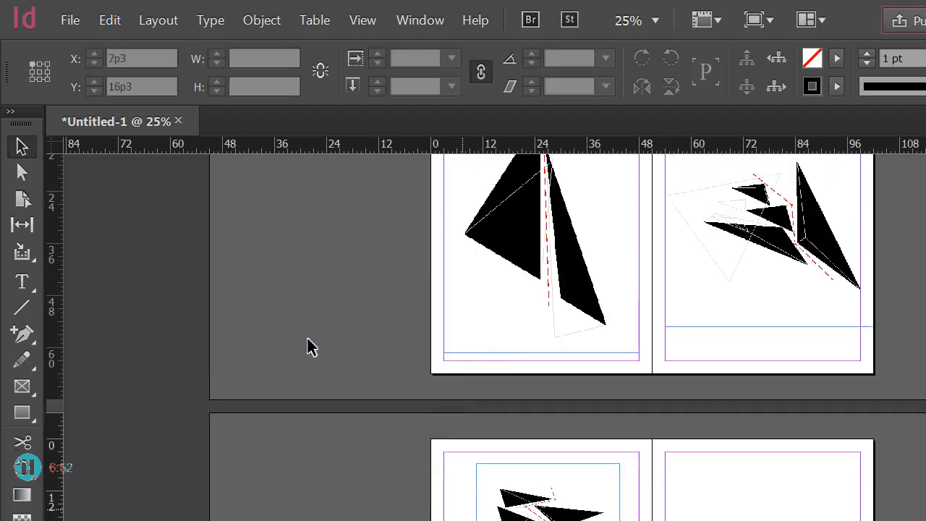
pyautogui.scroll(-2, 310, 340)
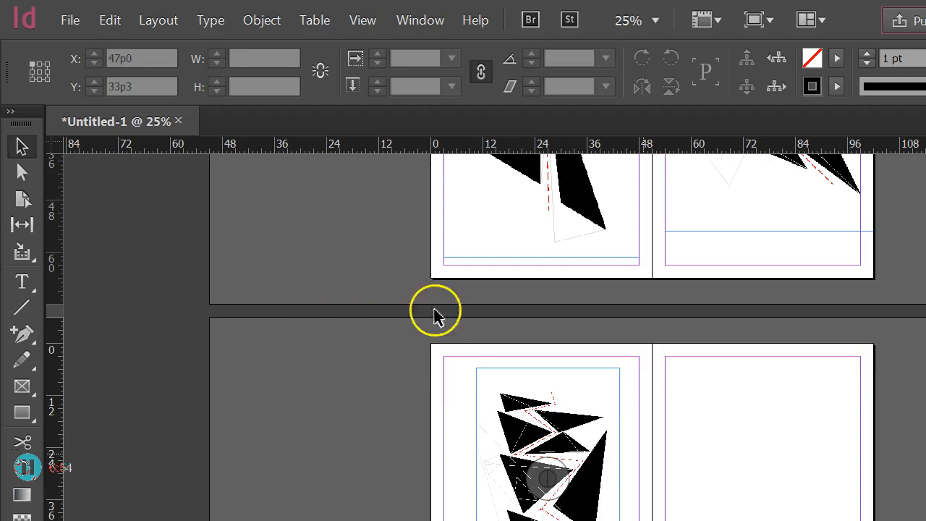
pyautogui.moveTo(392, 324)
pyautogui.mouseDown()
pyautogui.moveTo(387, 334)
pyautogui.moveTo(397, 330)
pyautogui.mouseUp()
pyautogui.click(411, 335)
pyautogui.click(502, 330)
pyautogui.rightClick(385, 326)
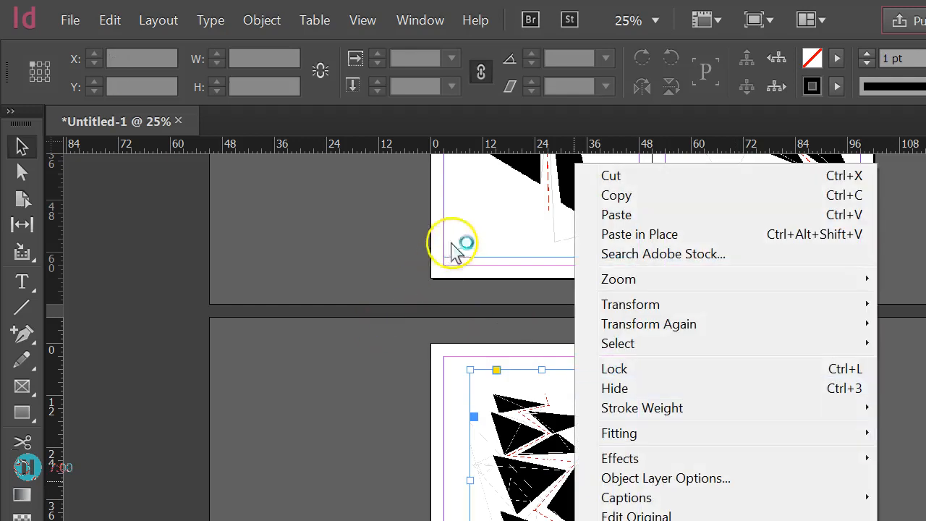
pyautogui.click(900, 324)
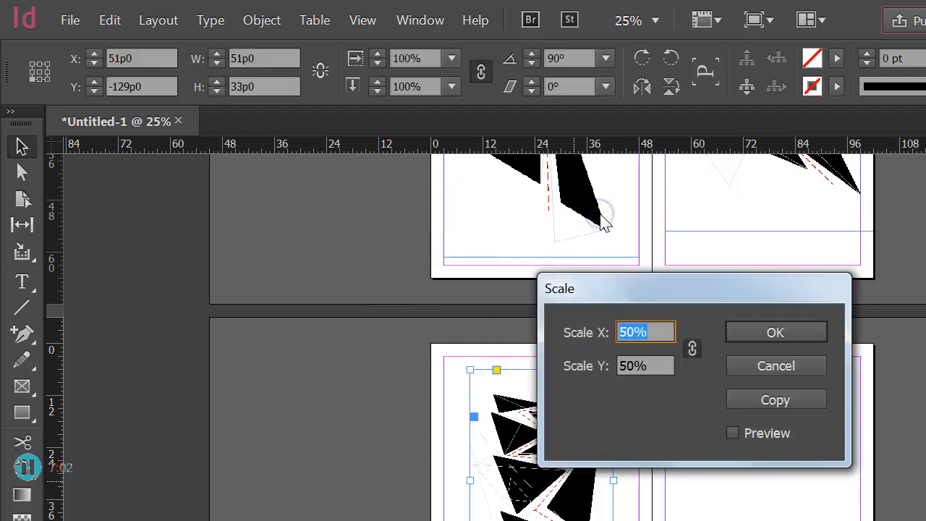
pyautogui.write('110')
pyautogui.press('Return')
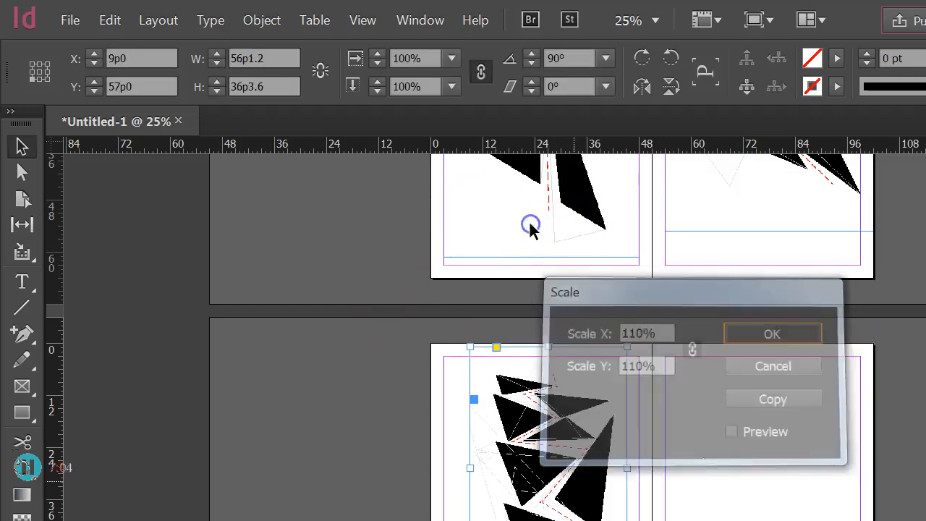
pyautogui.click(410, 347)
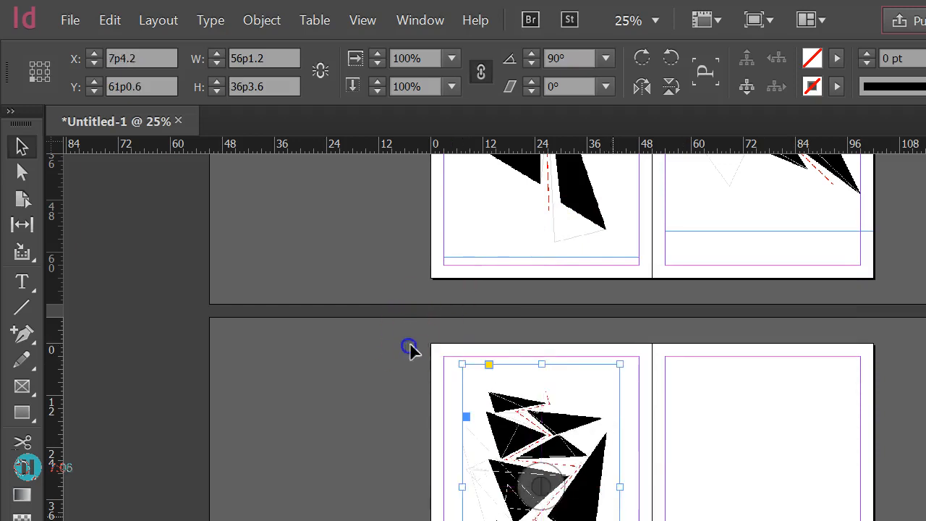
# - Place LabyrinthPlans-32-turnv2 on the right page opposite the 8-turn drawing
pyautogui.click(70, 20)
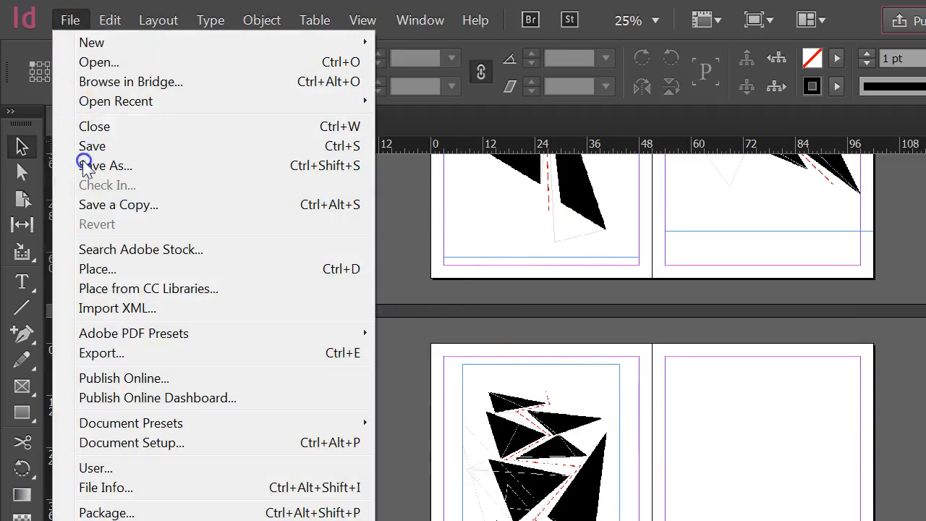
pyautogui.click(87, 180)
pyautogui.doubleClick(615, 215)
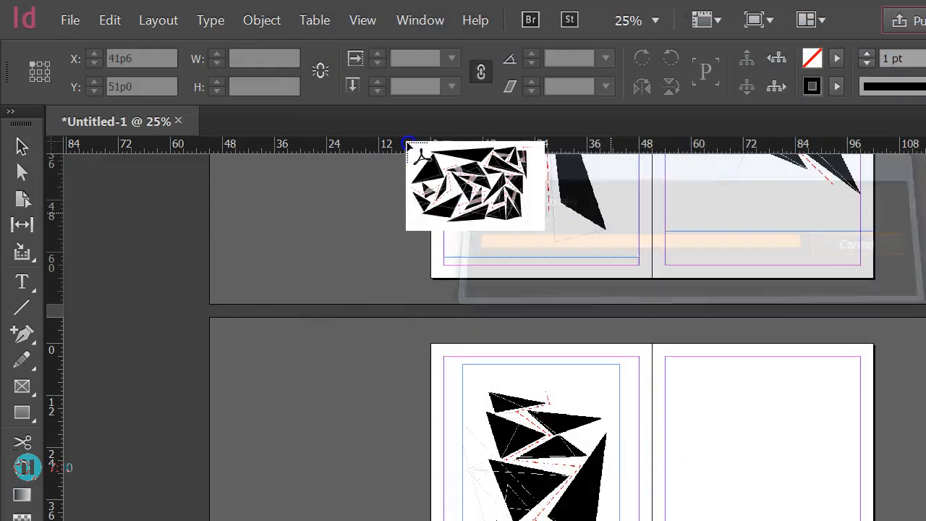
pyautogui.click(665, 371)
# - Shift the placed 32-turn drawing to X 49p3, Y 1p9 and scale it to 50%
pyautogui.moveTo(729, 425); pyautogui.dragTo(708, 403)
pyautogui.rightClick(708, 403)
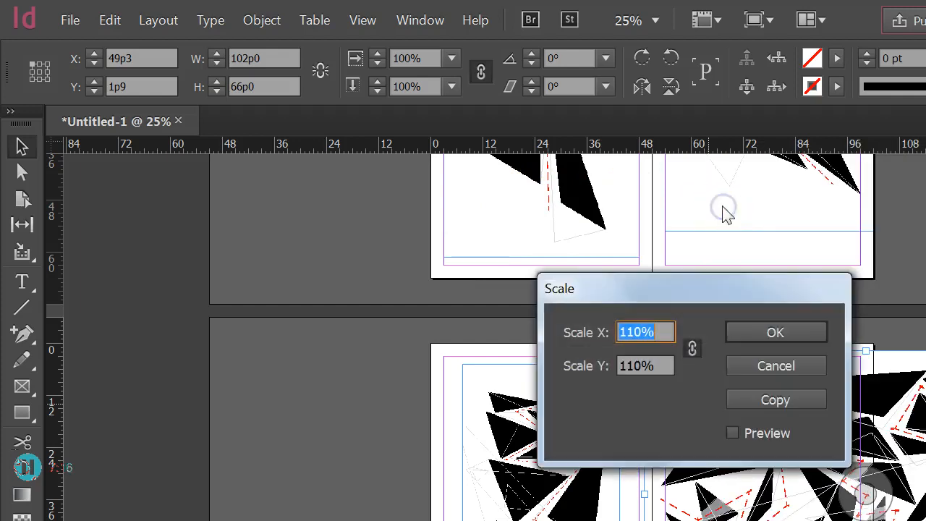
pyautogui.write('50')
pyautogui.press('Return')
# - Rotate the 32-turn drawing 90° and align it with the upper inner margin corner of the right page
pyautogui.moveTo(807, 441); pyautogui.dragTo(852, 505)
pyautogui.moveTo(625, 265); pyautogui.dragTo(494, 252)
pyautogui.moveTo(530, 291); pyautogui.dragTo(490, 280)
# - Enlarge the 32-turn drawing's frame to about 59p11 by 38p9 and fit the content to the frame
pyautogui.moveTo(540, 389); pyautogui.dragTo(554, 397)
pyautogui.rightClick(545, 399)
pyautogui.moveTo(592, 289)
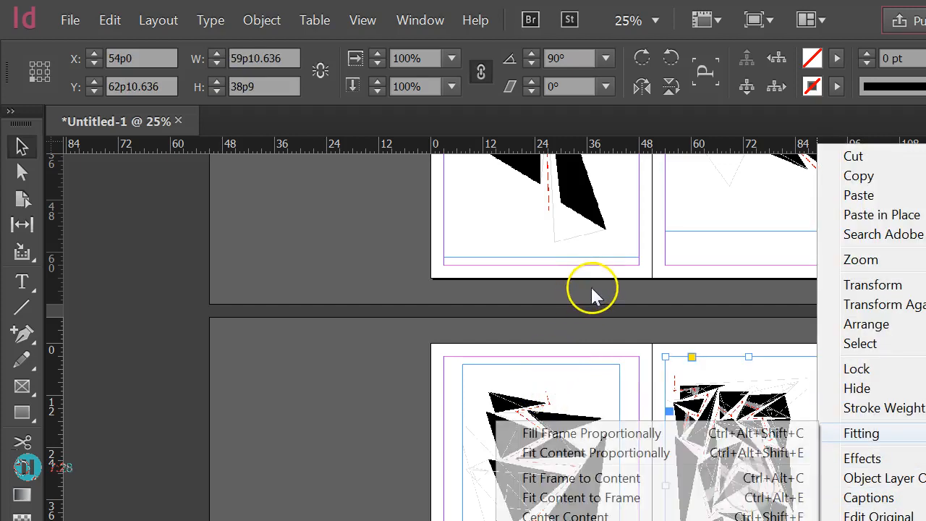
pyautogui.click(395, 332)
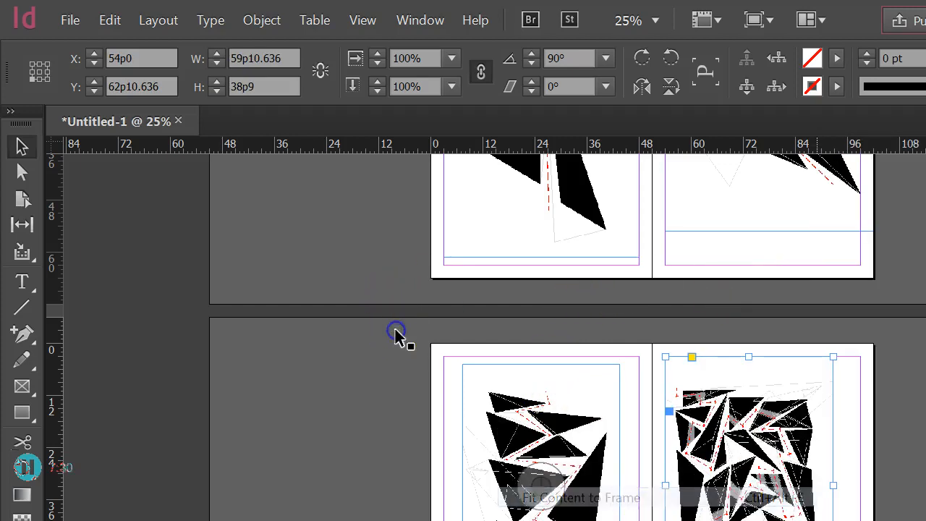
# - Centre the enlarged 32-turn drawing between the right page's margins at X 57p1.5
pyautogui.click(589, 339)
pyautogui.moveTo(535, 353); pyautogui.dragTo(548, 356)
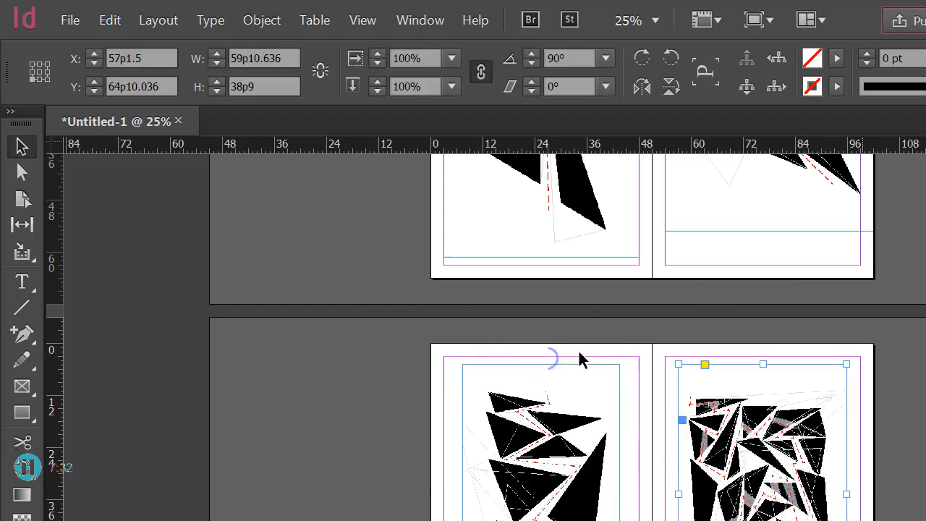
pyautogui.scroll(3, 584, 357)
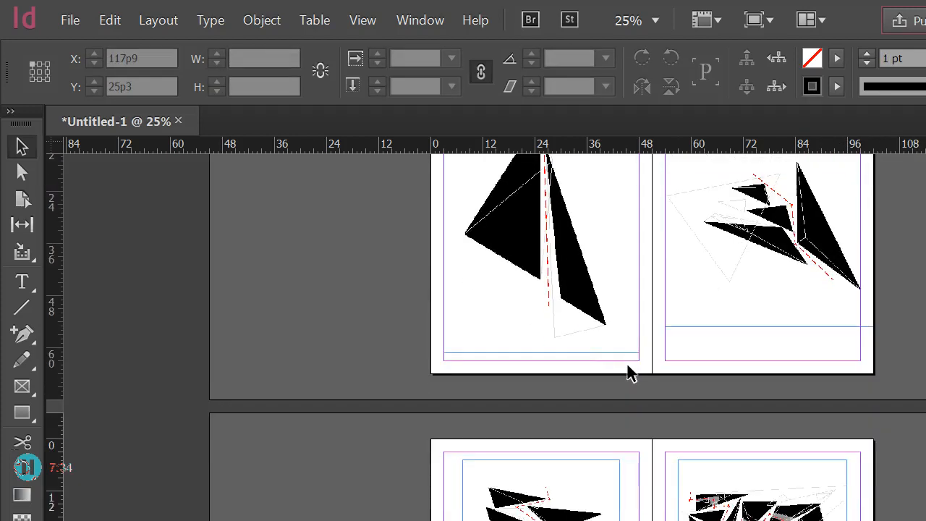
pyautogui.scroll(-7, 627, 365)
pyautogui.scroll(8, 624, 353)
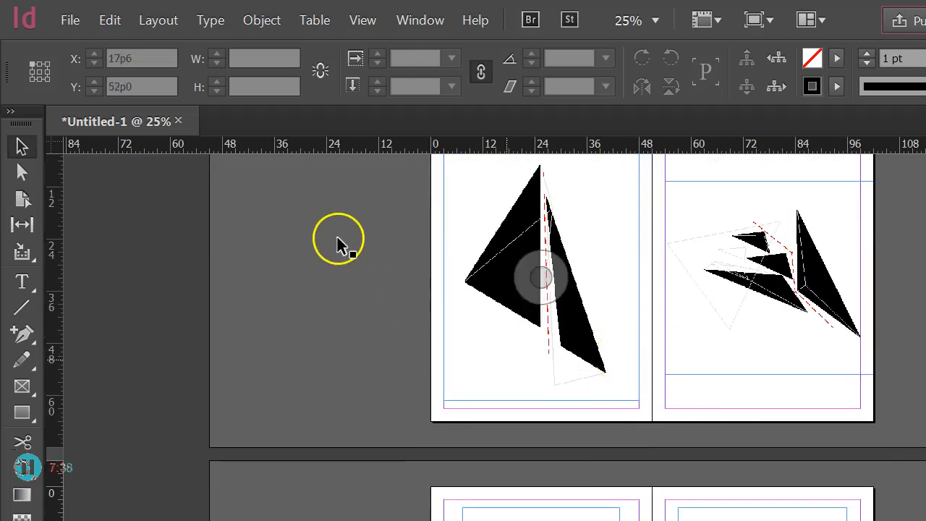
# - Add a text frame beneath the first labyrinth drawing on the left page with the caption "0 TURN LABYRINTH"
pyautogui.click(22, 282)
pyautogui.moveTo(294, 263); pyautogui.dragTo(376, 275)
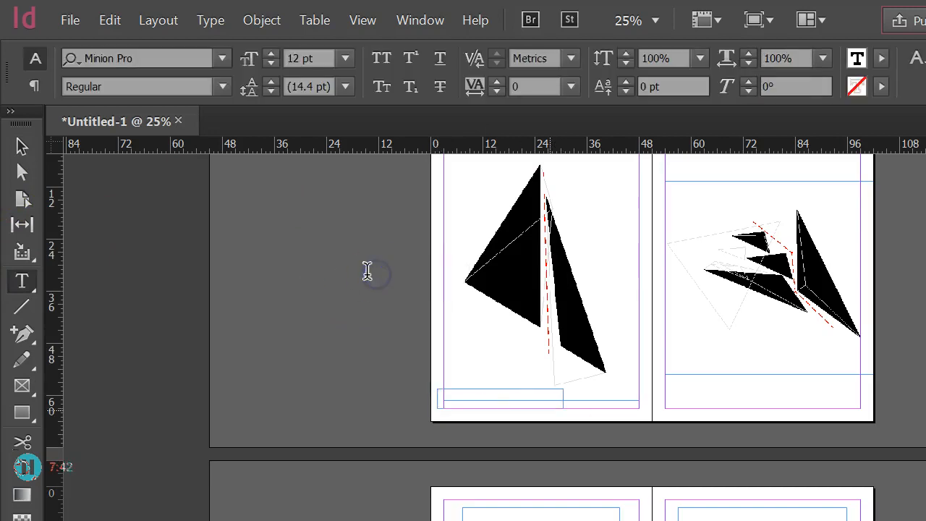
pyautogui.scroll(2, 367, 270)
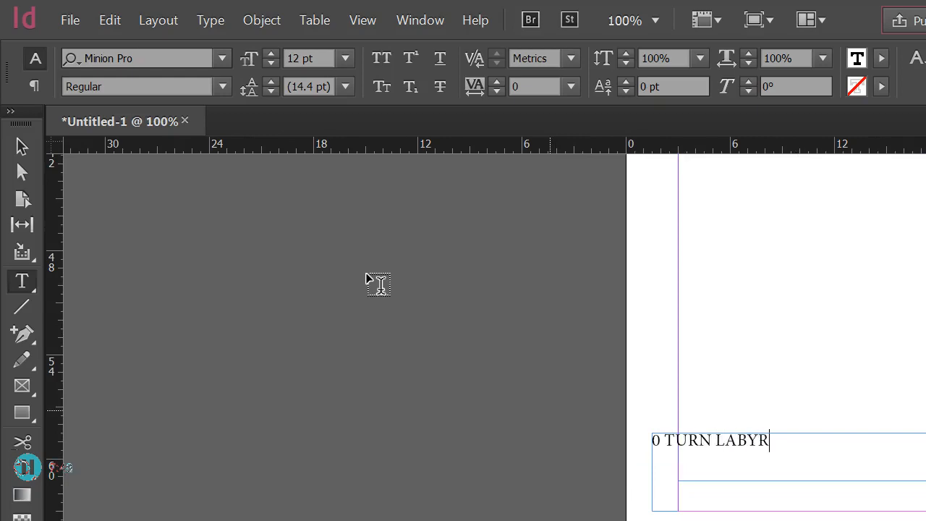
# - Format the whole "0 TURN LABYRINTH" caption in Calibri at 8 pt
pyautogui.hotkey('ctrl', 'shift', 'Left')
pyautogui.hotkey('ctrl', 'shift', 'Left')
pyautogui.hotkey('ctrl', 'shift', 'Left')
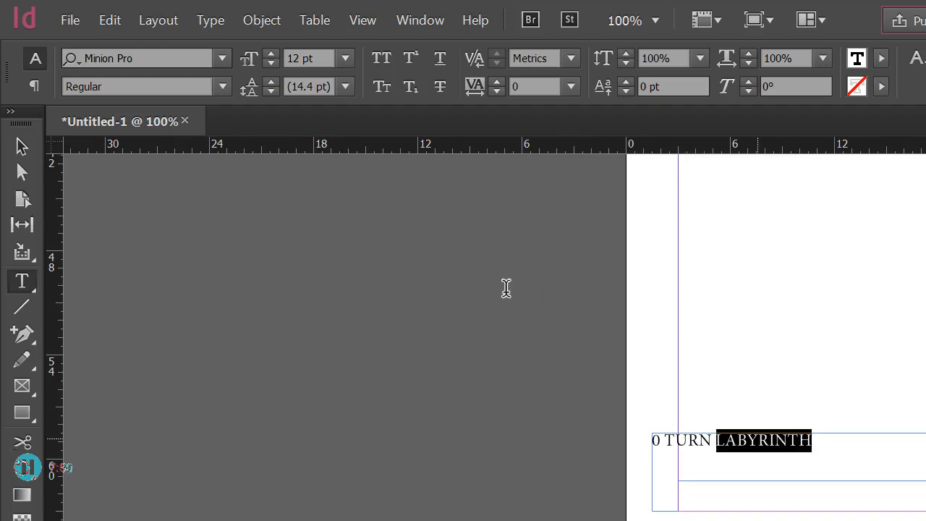
pyautogui.click(222, 58)
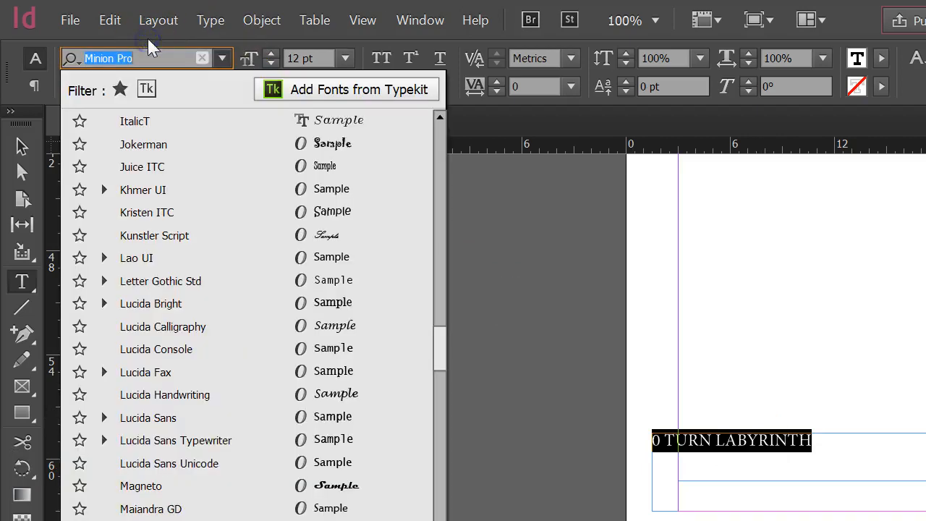
pyautogui.scroll(2, 262, 226)
pyautogui.scroll(15, 299, 227)
pyautogui.click(148, 90)
pyautogui.click(165, 121)
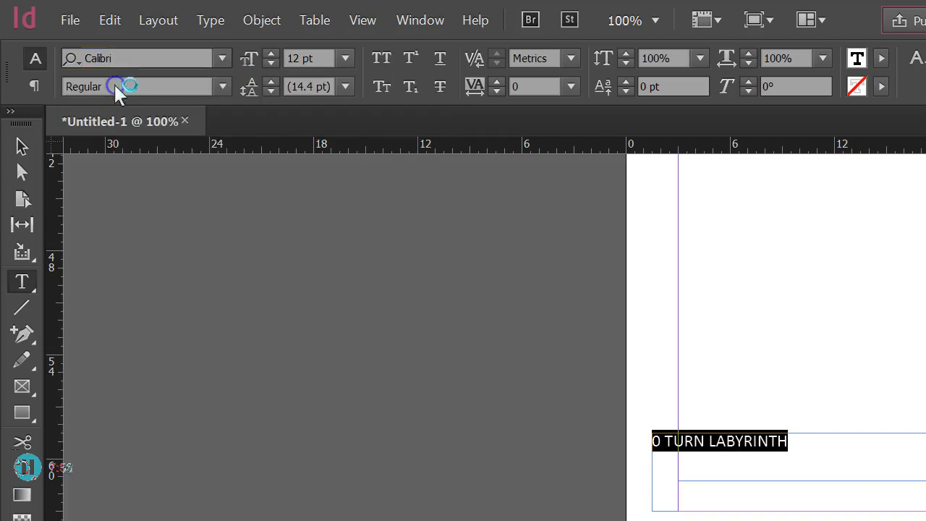
pyautogui.click(325, 134)
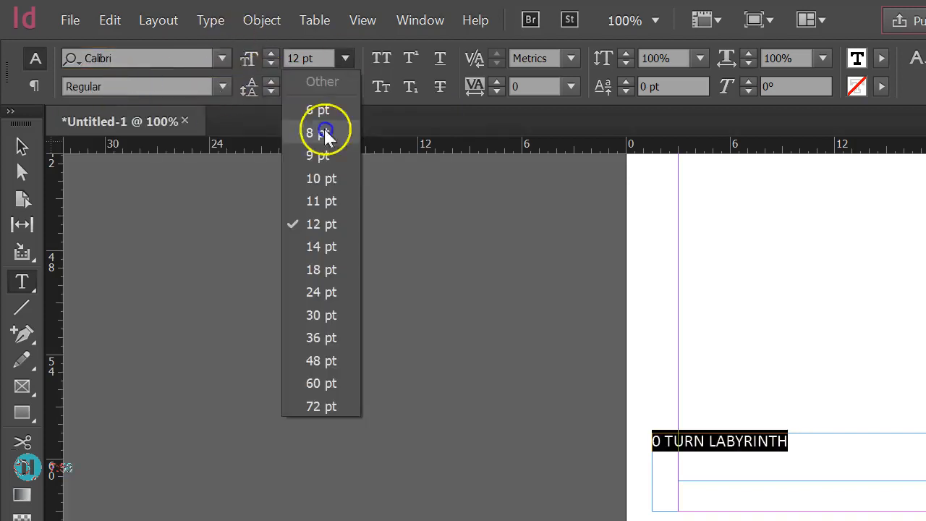
# - Move the caption frame to the left page margin beneath the drawing at X 3p0, Y 61p6
pyautogui.click(21, 145)
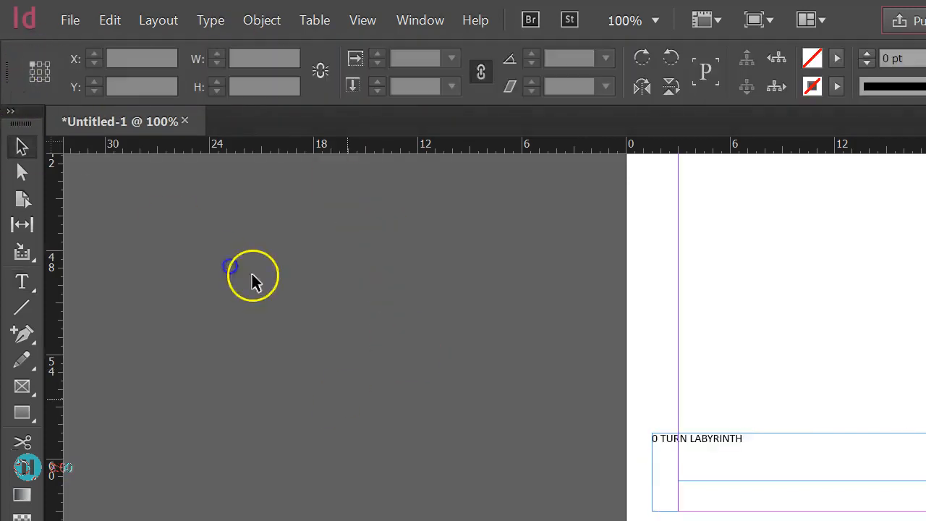
pyautogui.moveTo(475, 293); pyautogui.dragTo(496, 335)
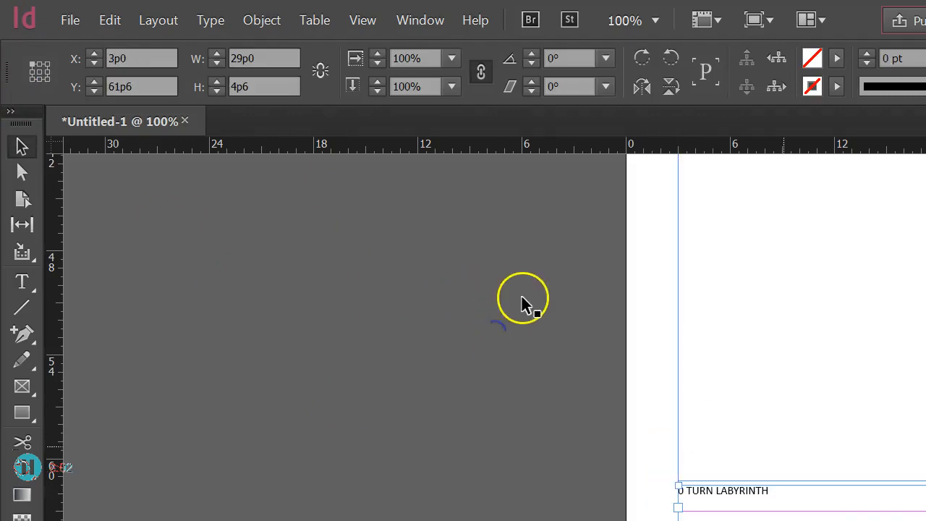
pyautogui.hotkey('ctrl', '-')
pyautogui.hotkey('ctrl', '-')
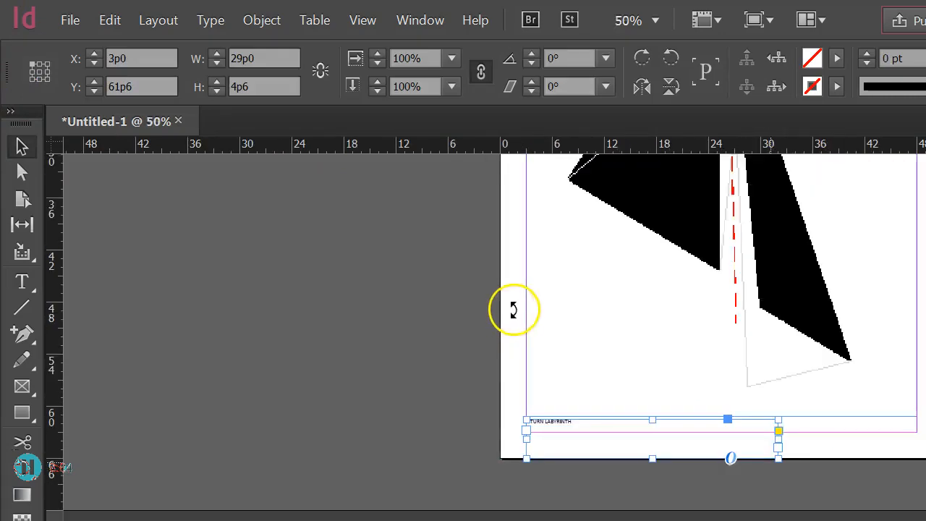
pyautogui.scroll(1, 513, 311)
pyautogui.click(544, 285)
pyautogui.scroll(4, 543, 283)
pyautogui.click(558, 291)
pyautogui.scroll(-4, 558, 295)
pyautogui.click(475, 410)
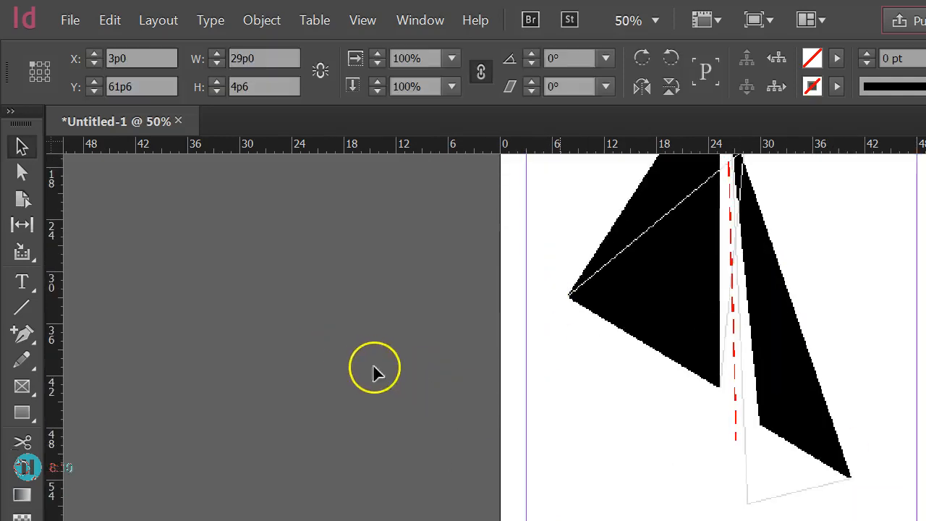
pyautogui.press('t')
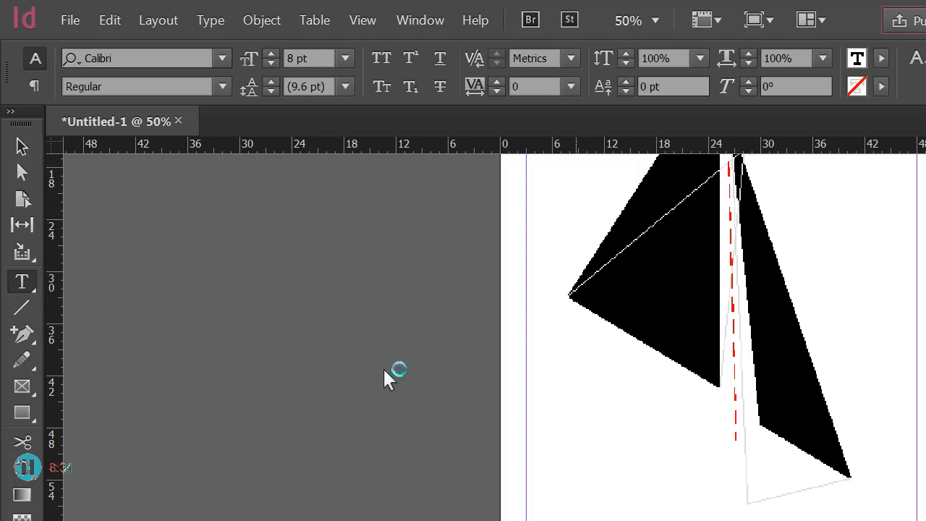
pyautogui.click(291, 345)
pyautogui.press('v')
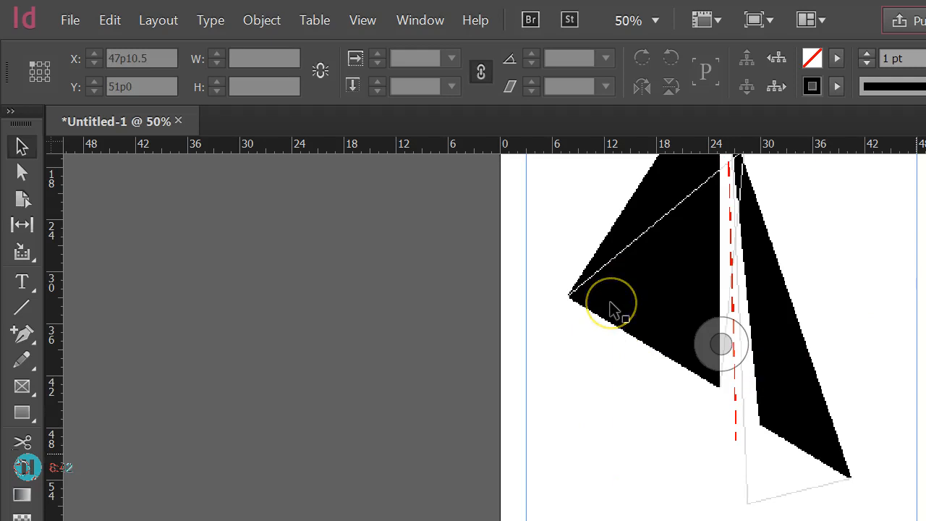
# - Review the two labyrinth spreads and the blank spread that follows them
pyautogui.hotkey('ctrl', '-')
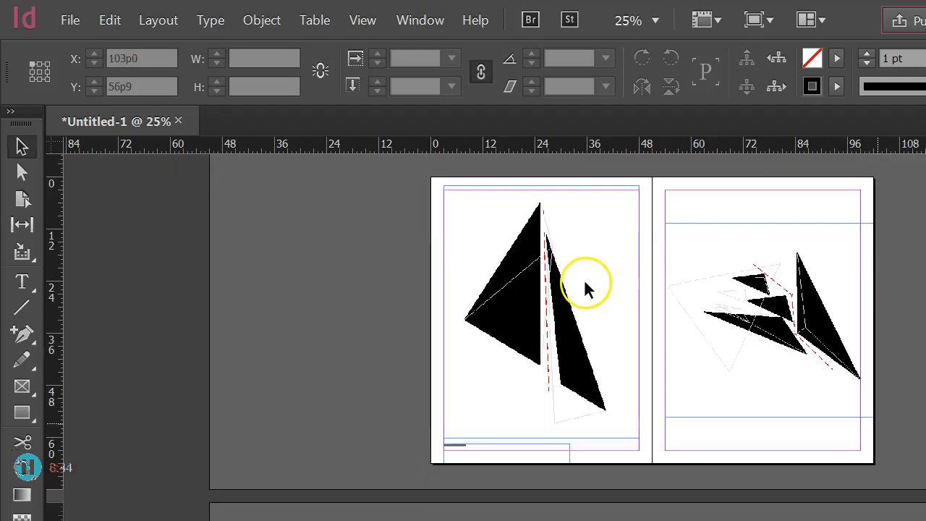
pyautogui.scroll(-5, 543, 254)
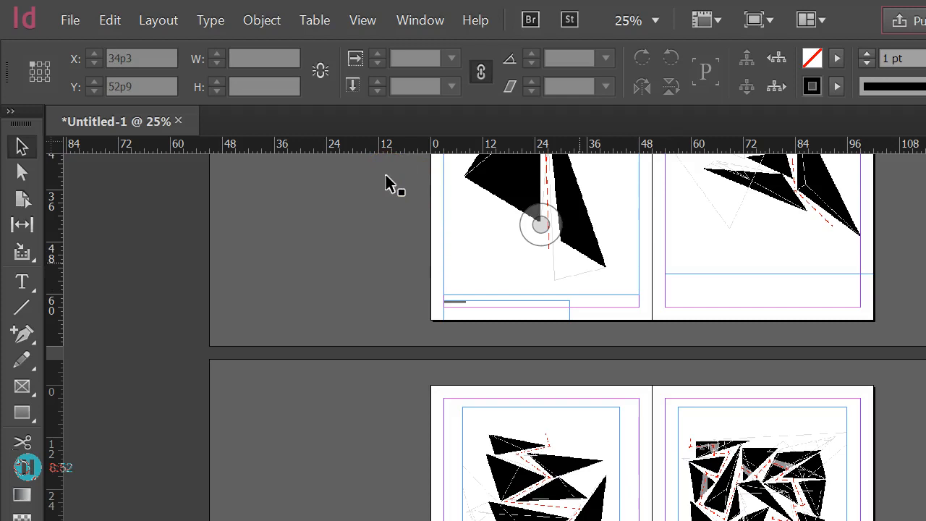
pyautogui.scroll(-8, 453, 239)
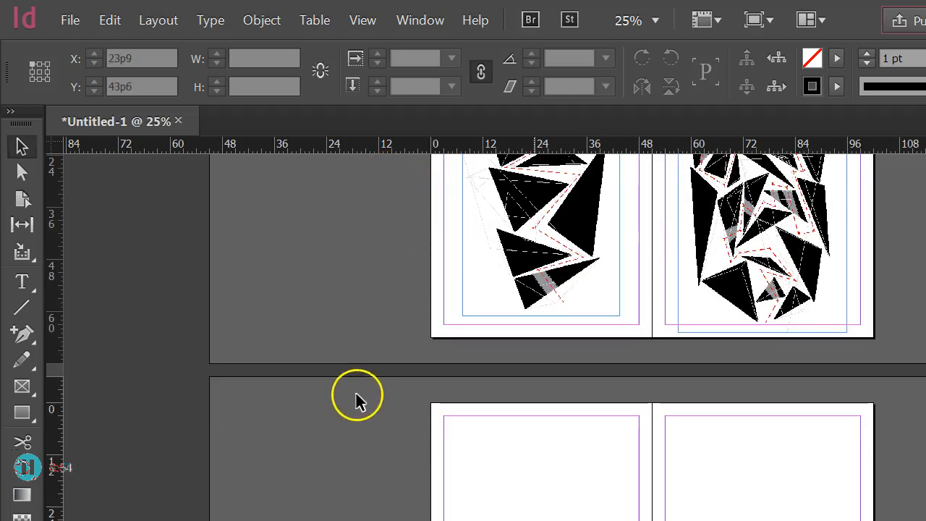
pyautogui.scroll(5, 356, 393)
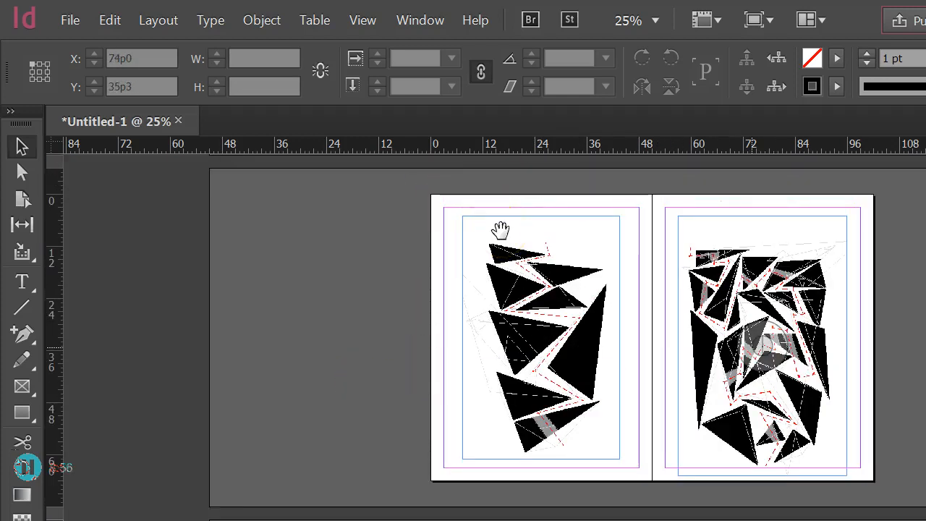
pyautogui.scroll(10, 501, 230)
pyautogui.scroll(-7, 396, 217)
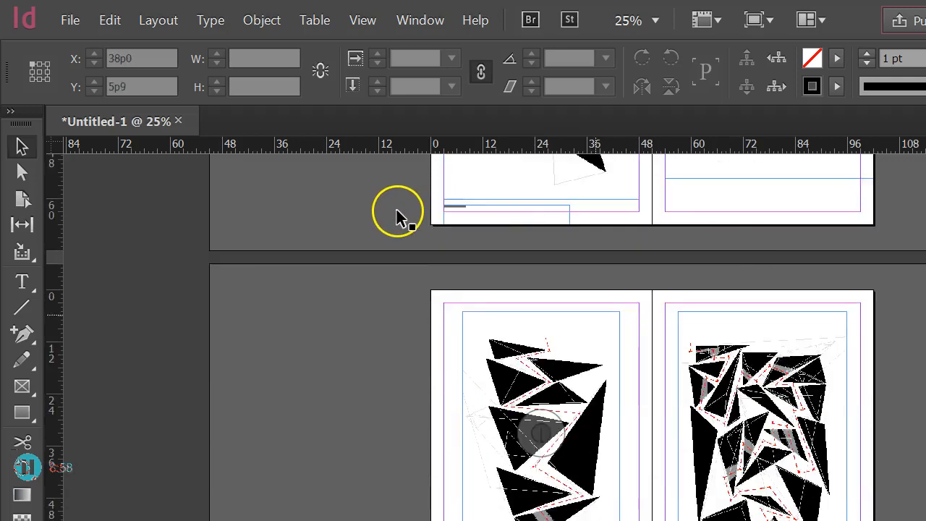
pyautogui.scroll(-5, 397, 217)
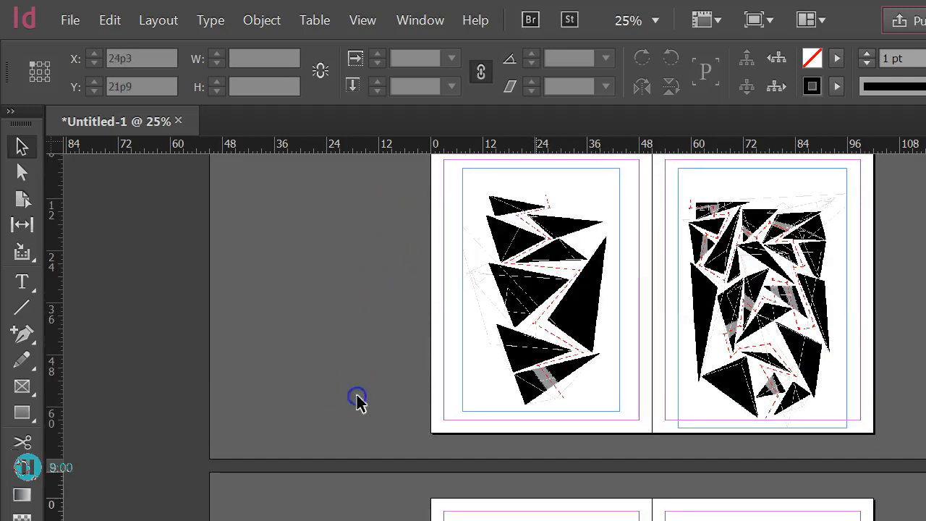
pyautogui.scroll(10, 358, 400)
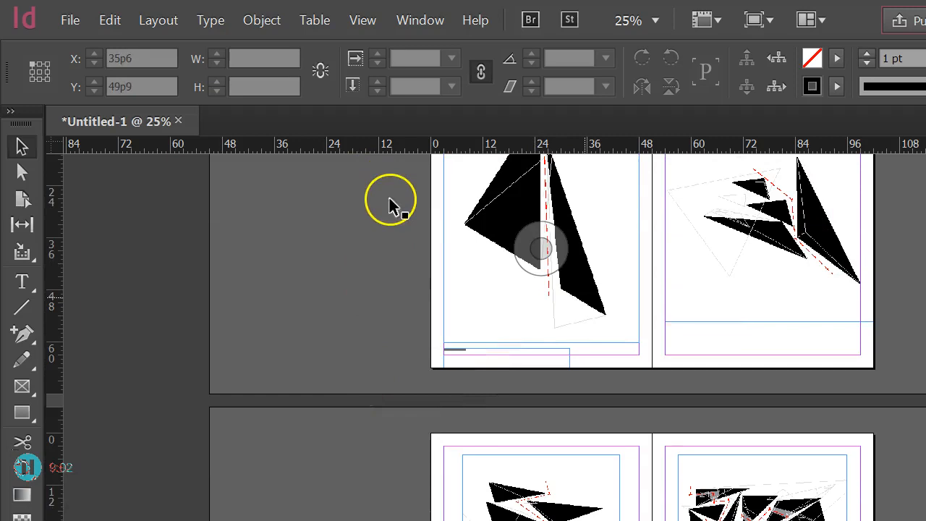
# - Place a copy of the 0-turn drawing on the blank spread's left page at X 3p0, Y 3p0
pyautogui.click(389, 199)
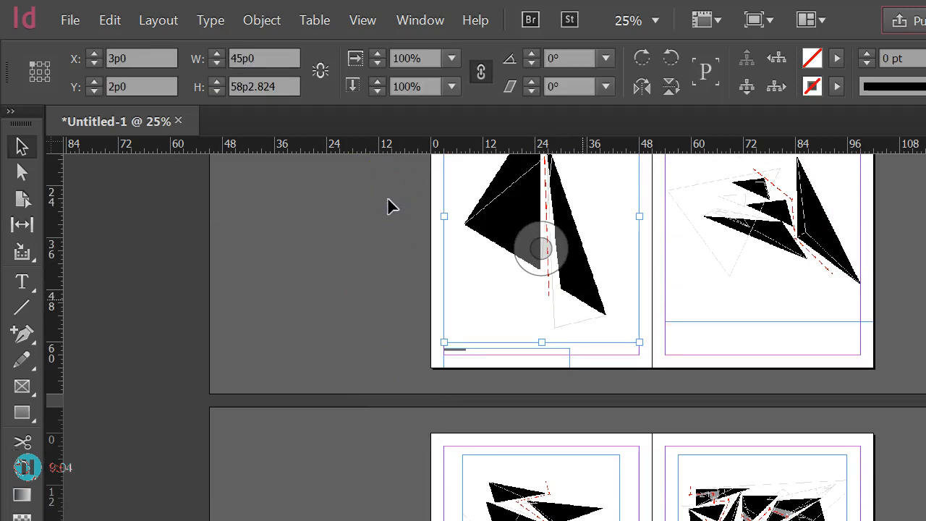
pyautogui.moveTo(391, 193); pyautogui.dragTo(279, 411)
pyautogui.scroll(-7, 280, 412)
pyautogui.scroll(-2, 273, 369)
pyautogui.moveTo(272, 238); pyautogui.dragTo(401, 432)
pyautogui.scroll(-5, 401, 432)
pyautogui.moveTo(403, 260); pyautogui.dragTo(389, 325)
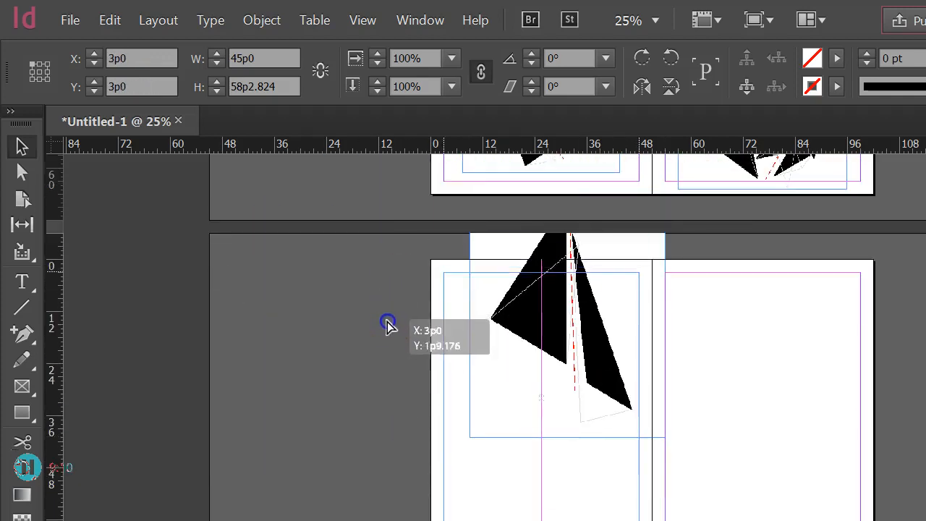
# - Copy the other three labyrinth drawings onto the blank spread beside the 0-turn copy
pyautogui.scroll(7, 395, 326)
pyautogui.scroll(-12, 405, 325)
pyautogui.click(791, 328)
pyautogui.doubleClick(791, 328)
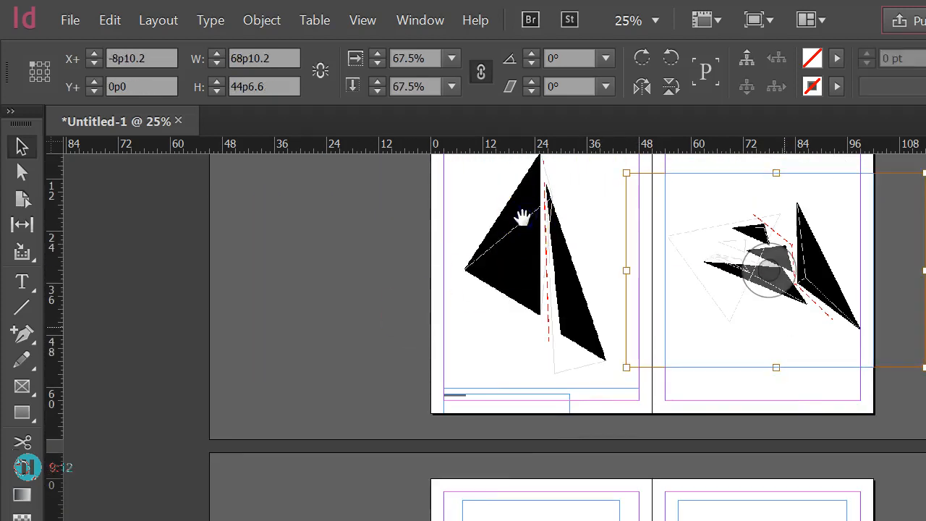
pyautogui.click(836, 403)
pyautogui.click(769, 362)
pyautogui.moveTo(534, 225); pyautogui.dragTo(484, 459)
pyautogui.scroll(-6, 589, 429)
pyautogui.moveTo(405, 255); pyautogui.dragTo(561, 427)
pyautogui.moveTo(528, 239); pyautogui.dragTo(618, 434)
pyautogui.scroll(-2, 609, 411)
pyautogui.scroll(-3, 609, 411)
pyautogui.moveTo(614, 402); pyautogui.dragTo(393, 356)
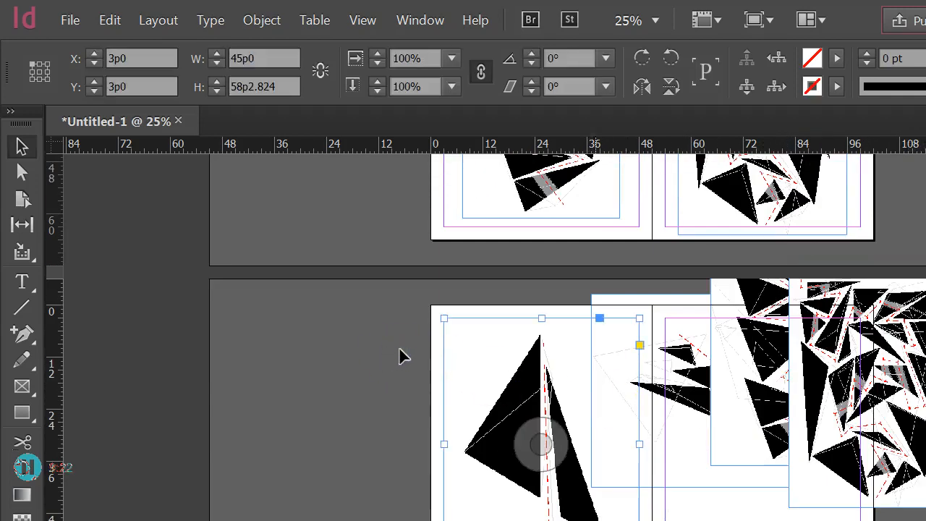
# - Scale the four copied labyrinth drawings together to 50%
pyautogui.moveTo(621, 364); pyautogui.dragTo(352, 264)
pyautogui.rightClick(352, 264)
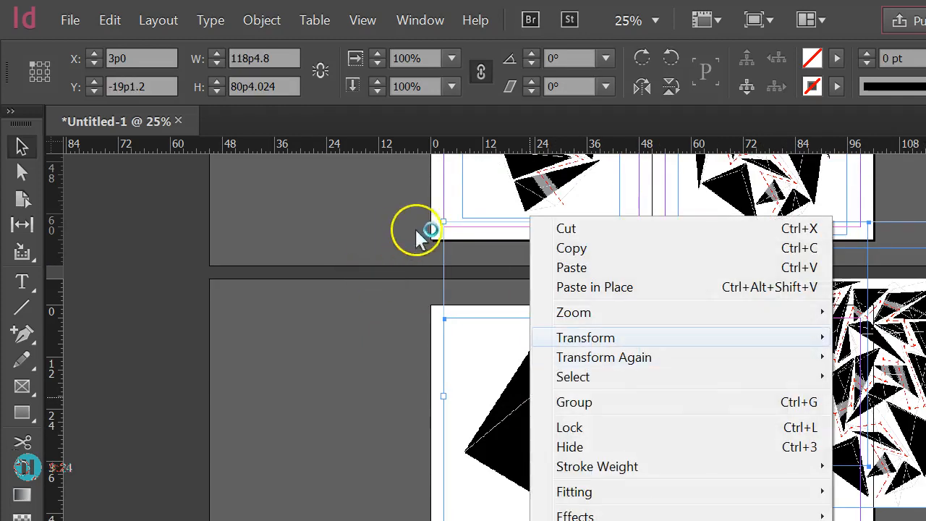
pyautogui.moveTo(706, 338)
pyautogui.click(876, 357)
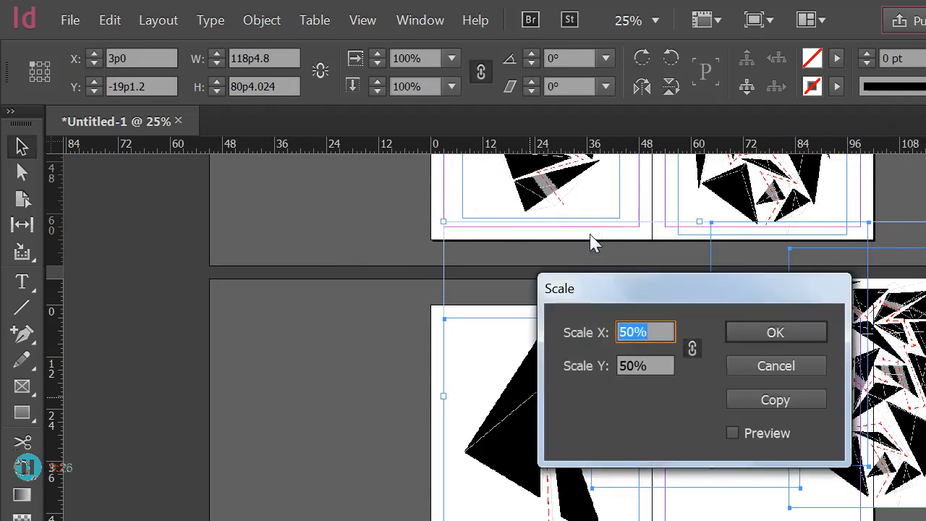
pyautogui.press('Return')
pyautogui.click(407, 285)
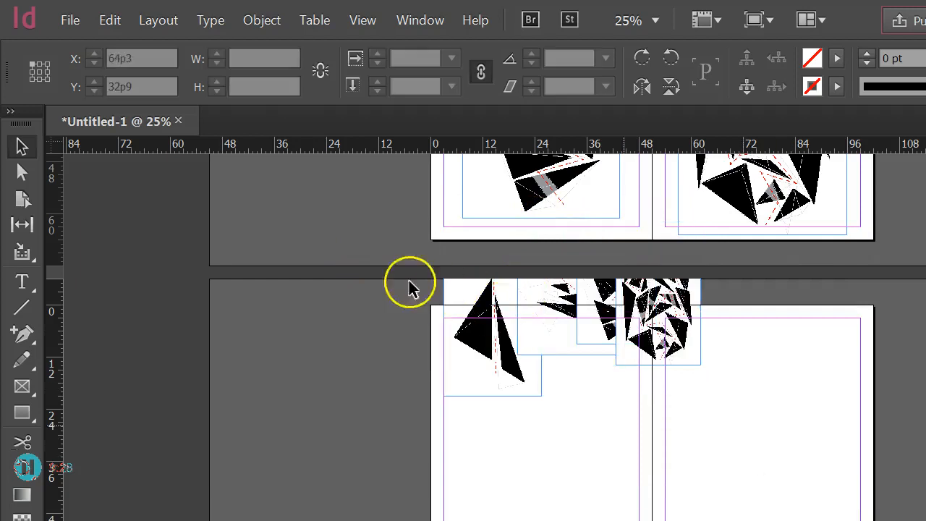
# - Shift the four scaled copies down onto the spread and place the densest drawing in the left page's lower right quarter at X 28p9
pyautogui.scroll(2, 355, 282)
pyautogui.moveTo(788, 519); pyautogui.dragTo(499, 475)
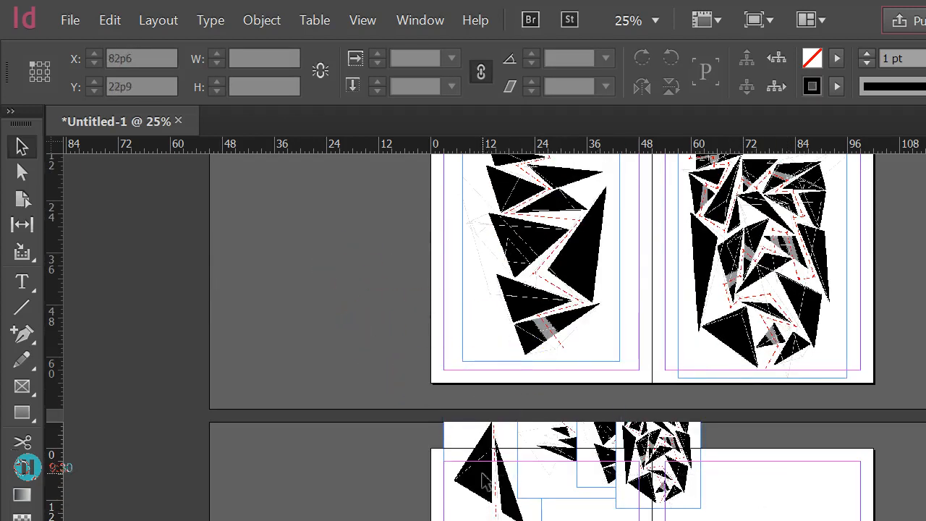
pyautogui.moveTo(345, 354); pyautogui.dragTo(354, 374)
pyautogui.click(552, 436)
pyautogui.moveTo(472, 349); pyautogui.dragTo(425, 442)
pyautogui.scroll(-2, 427, 449)
pyautogui.moveTo(415, 358); pyautogui.dragTo(415, 377)
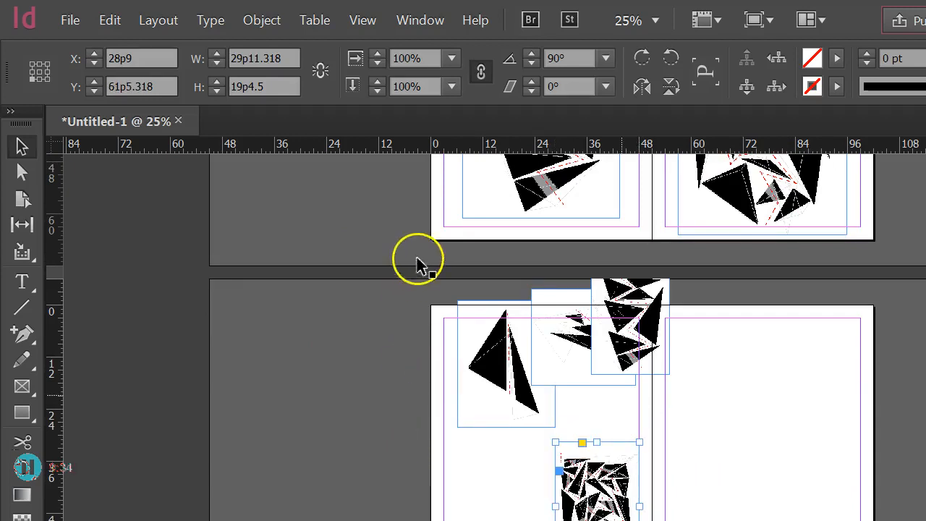
# - Arrange the remaining copies with the densest one in a two-by-two grid, placing the 0-turn copy at X 4p4.5, Y 2p3.644
pyautogui.moveTo(439, 227); pyautogui.dragTo(351, 359)
pyautogui.moveTo(409, 244); pyautogui.dragTo(411, 272)
pyautogui.moveTo(337, 273); pyautogui.dragTo(326, 282)
pyautogui.click(473, 282)
pyautogui.moveTo(414, 280); pyautogui.dragTo(408, 279)
pyautogui.click(499, 326)
pyautogui.moveTo(347, 364); pyautogui.dragTo(383, 361)
pyautogui.click(490, 346)
pyautogui.moveTo(406, 273); pyautogui.dragTo(410, 273)
pyautogui.click(475, 297)
pyautogui.click(341, 261)
pyautogui.moveTo(341, 260); pyautogui.dragTo(403, 276)
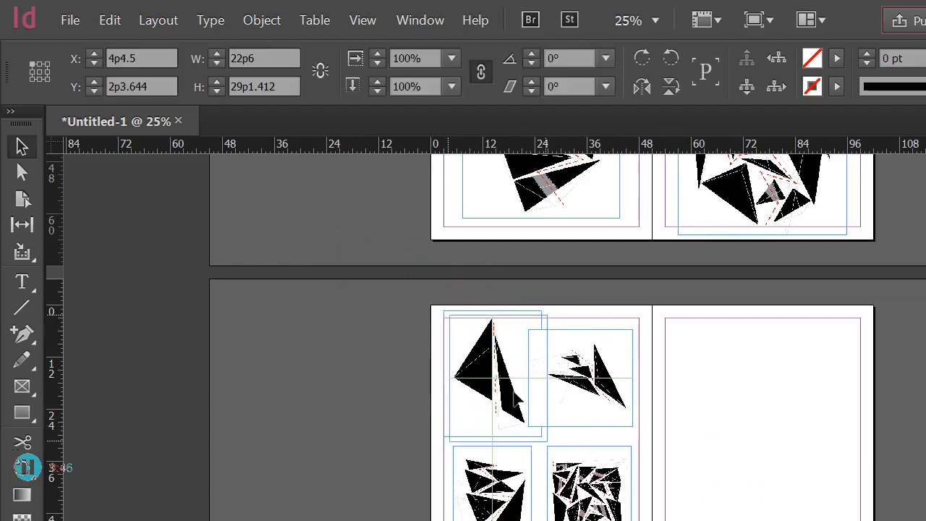
# - Crop the upper-right copy's frame from its left edge to X 25p6 and a width of 21p0
pyautogui.click(356, 253)
pyautogui.moveTo(355, 253); pyautogui.dragTo(364, 256)
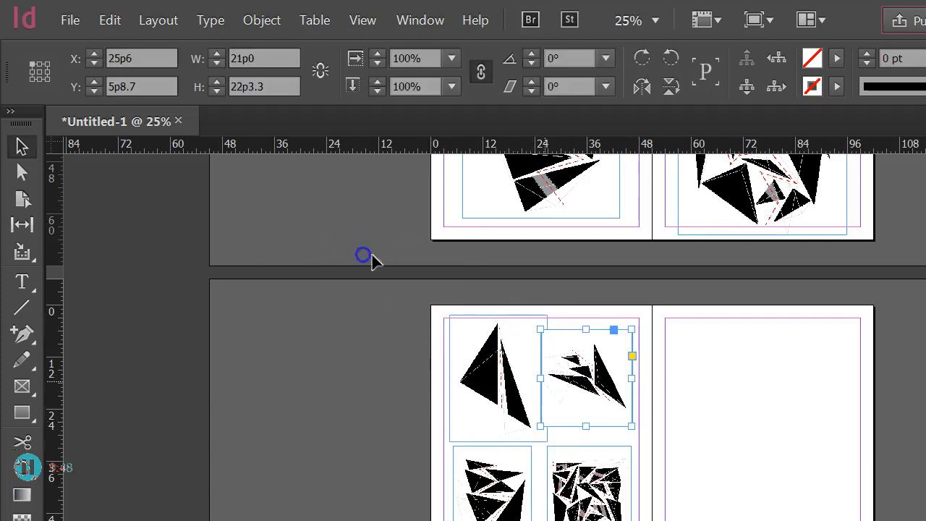
pyautogui.click(469, 293)
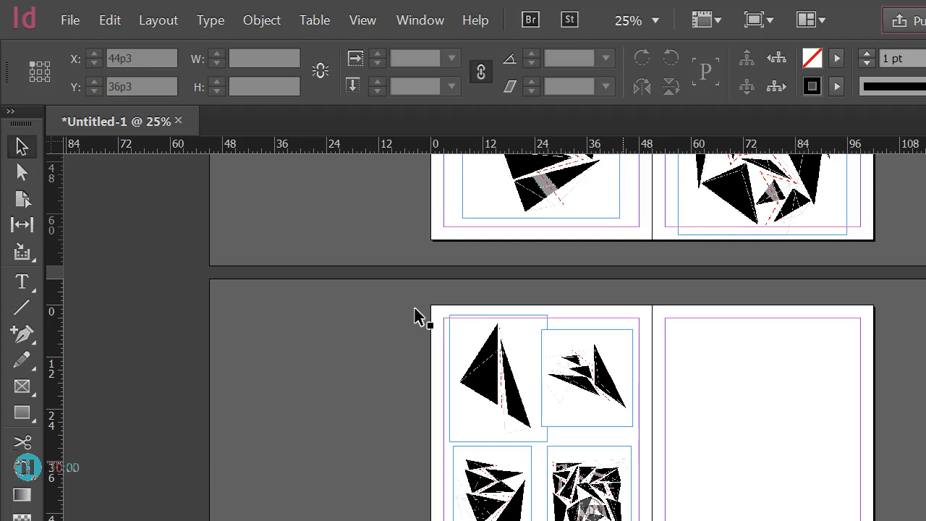
# - Insert one page after page 7 using the A-Master
pyautogui.scroll(5, 558, 340)
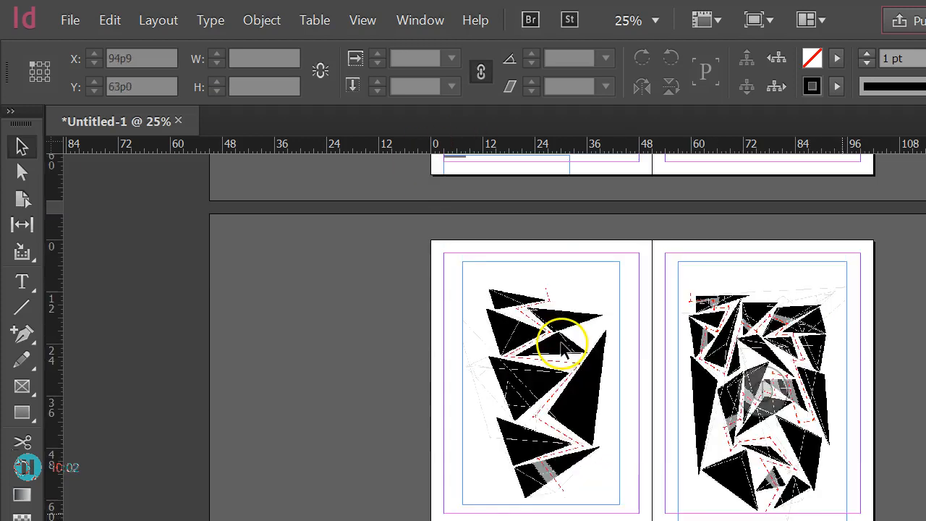
pyautogui.scroll(-4, 471, 339)
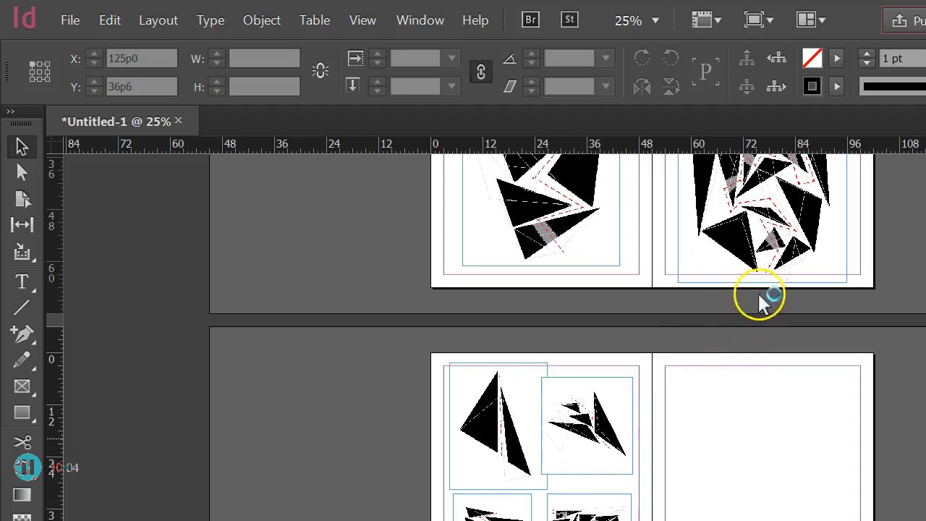
pyautogui.click(759, 301)
pyautogui.click(749, 95)
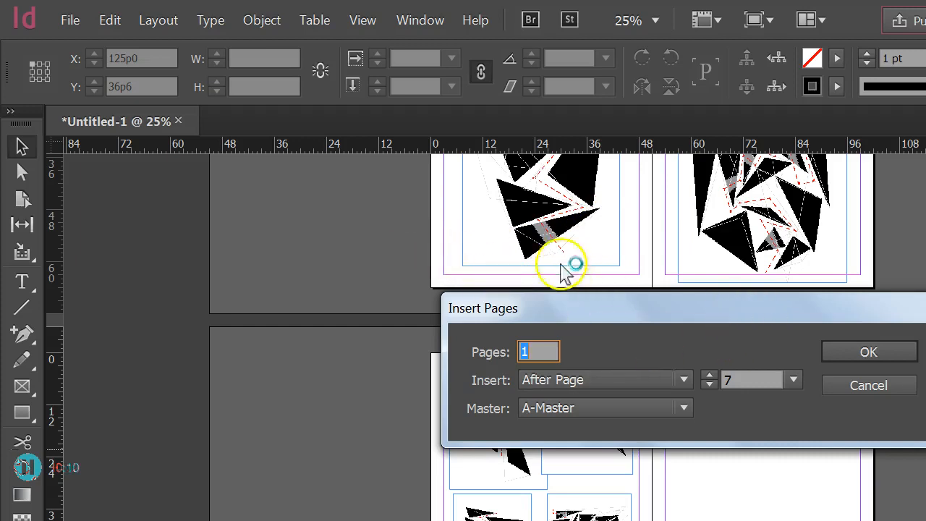
pyautogui.click(475, 255)
pyautogui.click(869, 352)
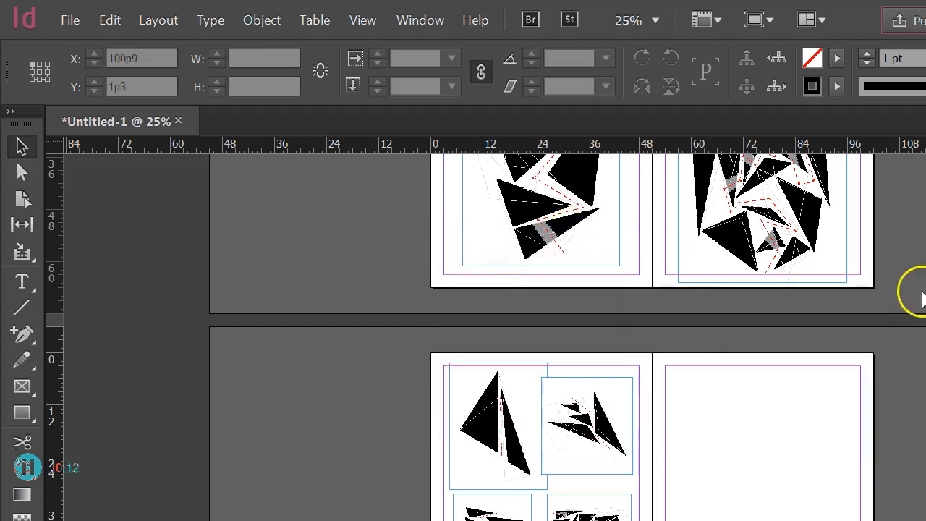
# - Start placing a file and browse to the 0000 SYLLABUS folder inside Dropbox's 0000 FIU folder
pyautogui.scroll(3, 534, 325)
pyautogui.scroll(6, 535, 330)
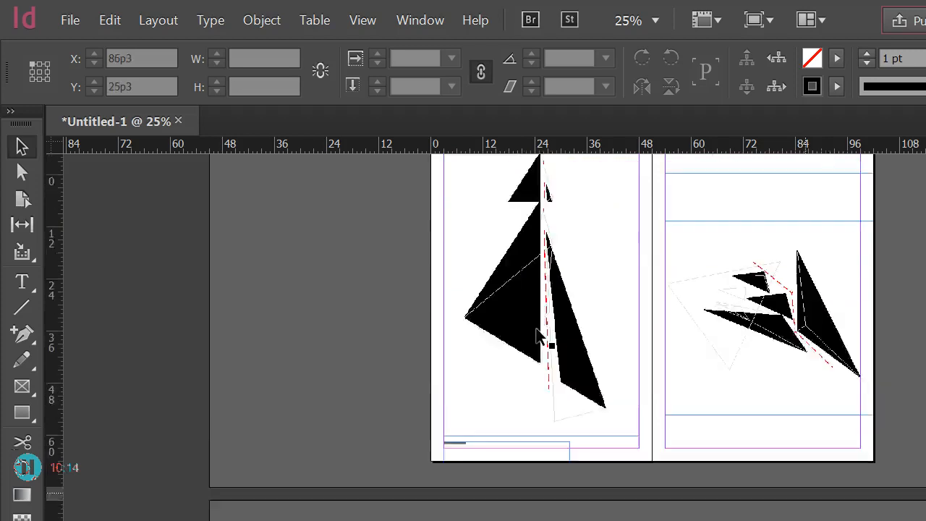
pyautogui.scroll(-3, 545, 319)
pyautogui.scroll(-10, 548, 321)
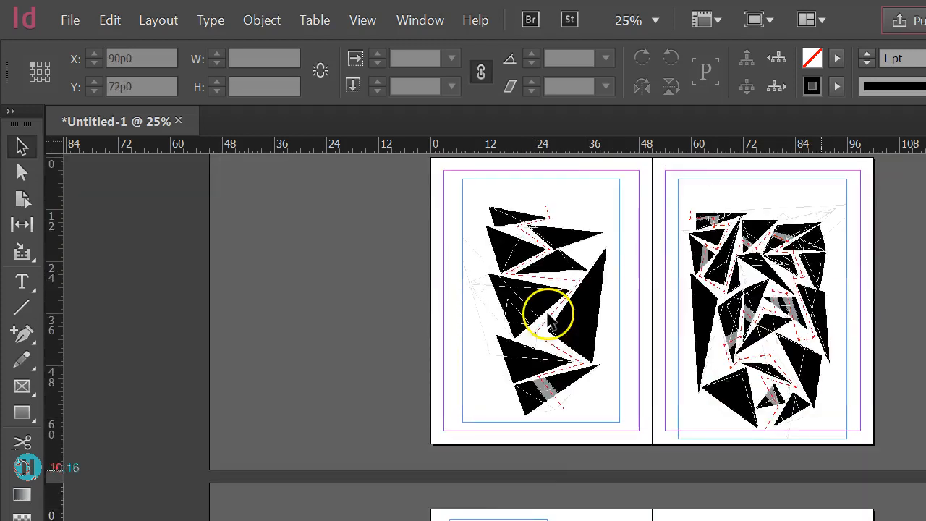
pyautogui.click(69, 20)
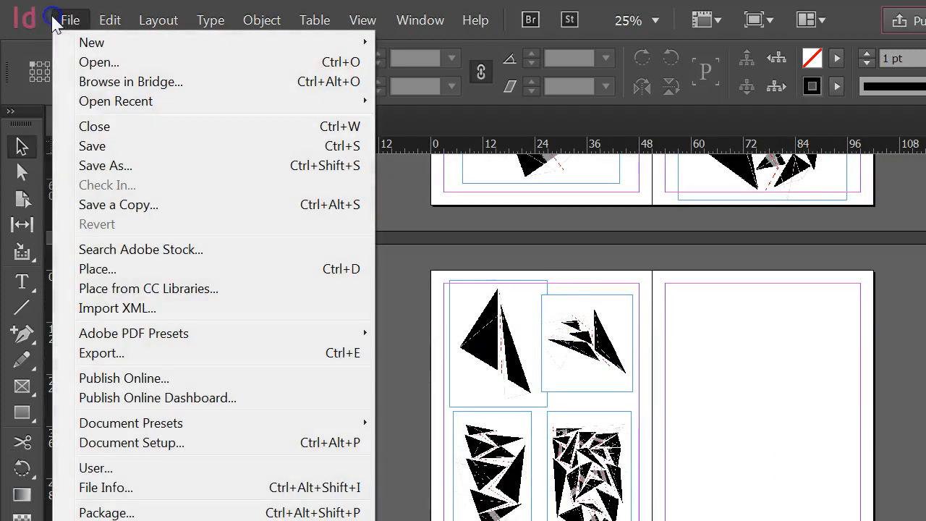
pyautogui.click(127, 265)
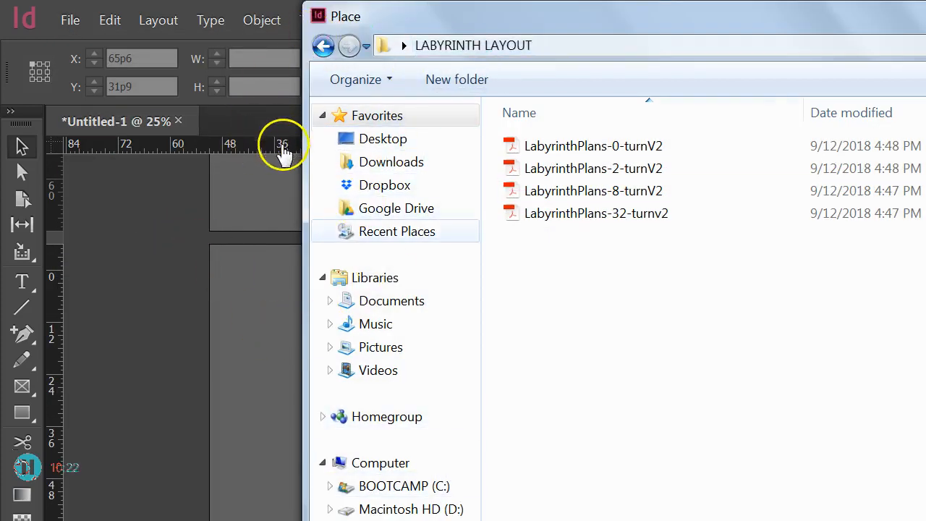
pyautogui.click(384, 186)
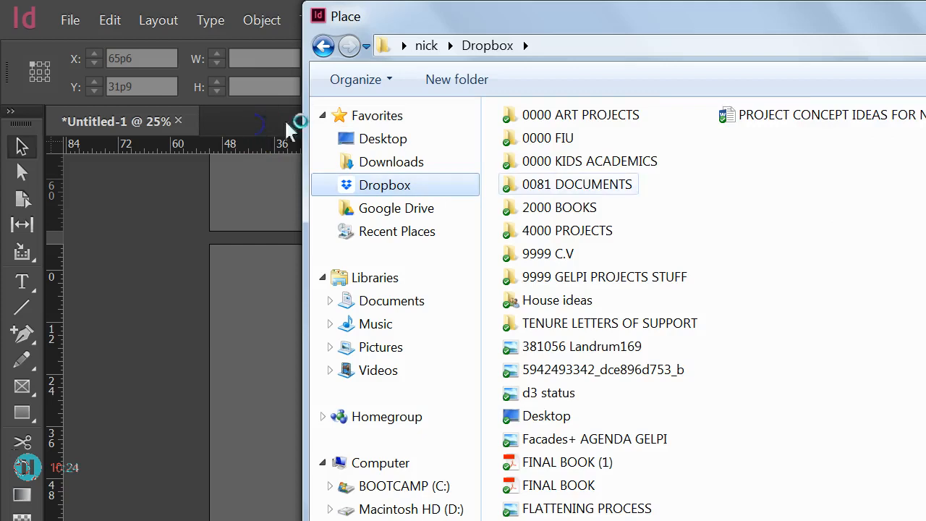
pyautogui.doubleClick(550, 138)
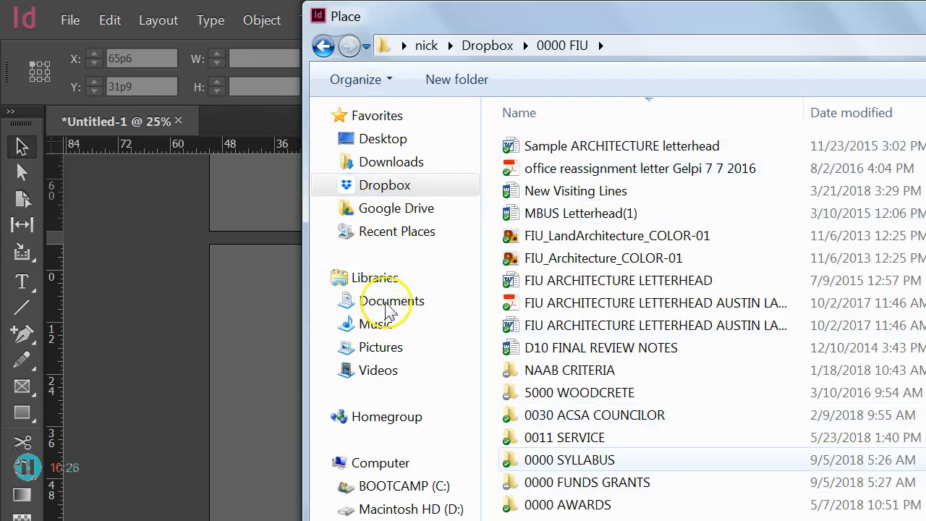
pyautogui.doubleClick(571, 460)
# - Search the assignments and lectures folders under 0012 FALL 2018 > 01 DESIGN 03 for an image, and return to 0000 SYLLABUS
pyautogui.click(570, 257)
pyautogui.doubleClick(570, 213)
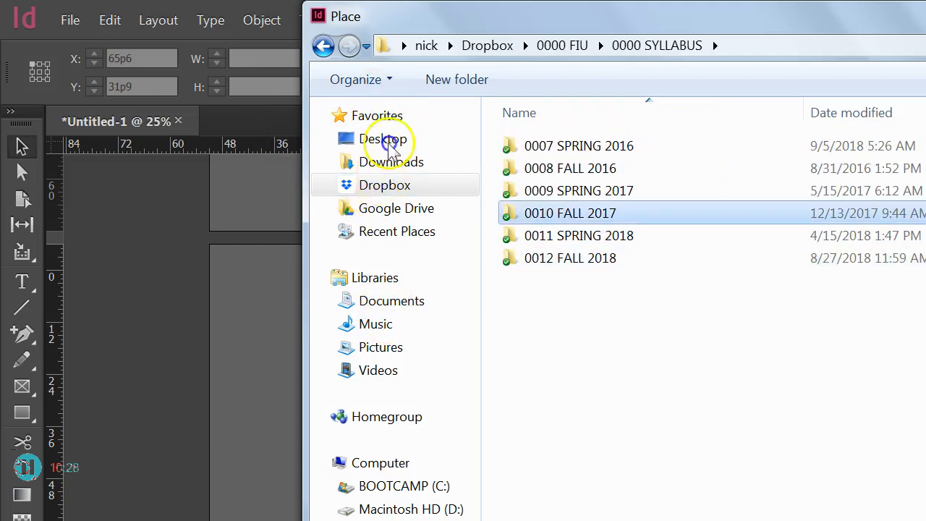
pyautogui.click(657, 45)
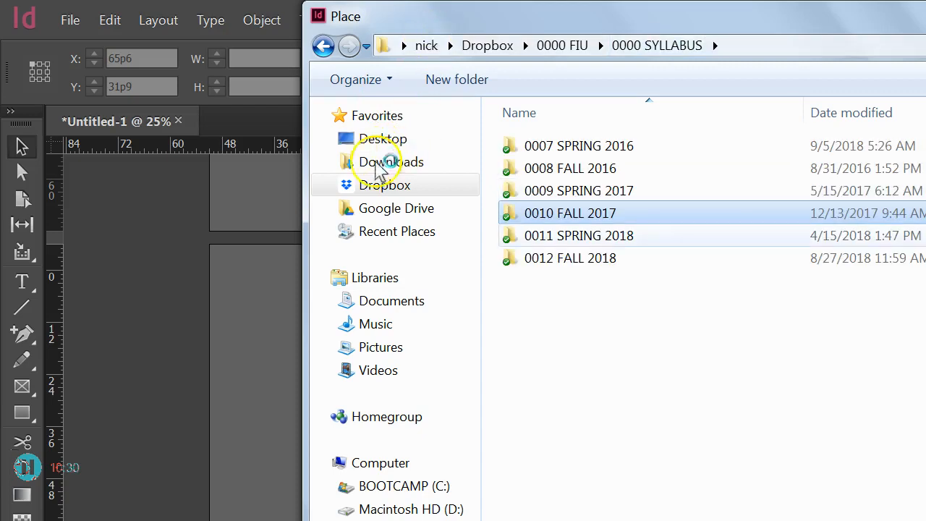
pyautogui.doubleClick(570, 258)
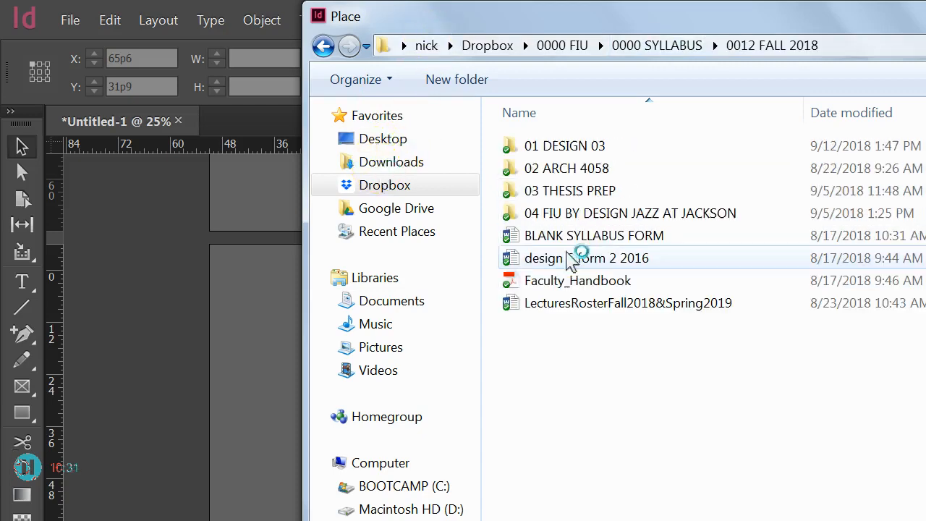
pyautogui.doubleClick(587, 148)
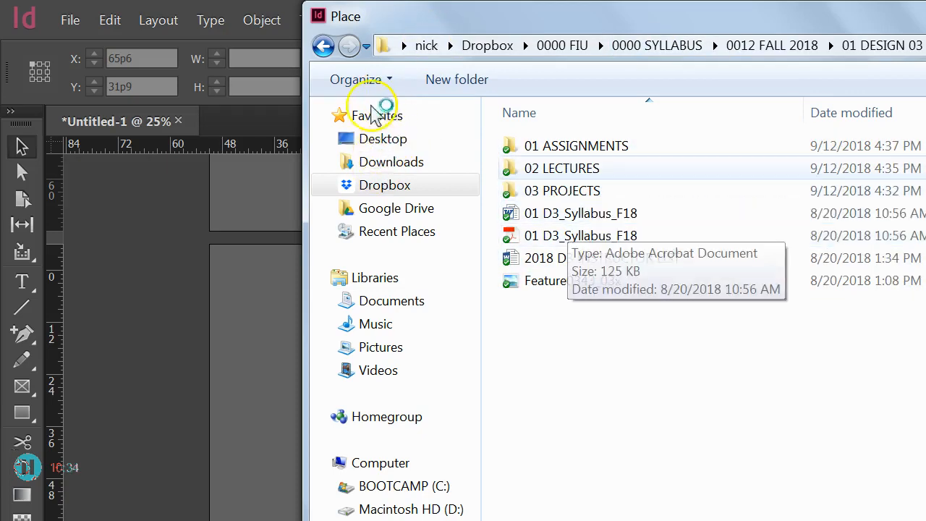
pyautogui.doubleClick(585, 146)
pyautogui.click(874, 45)
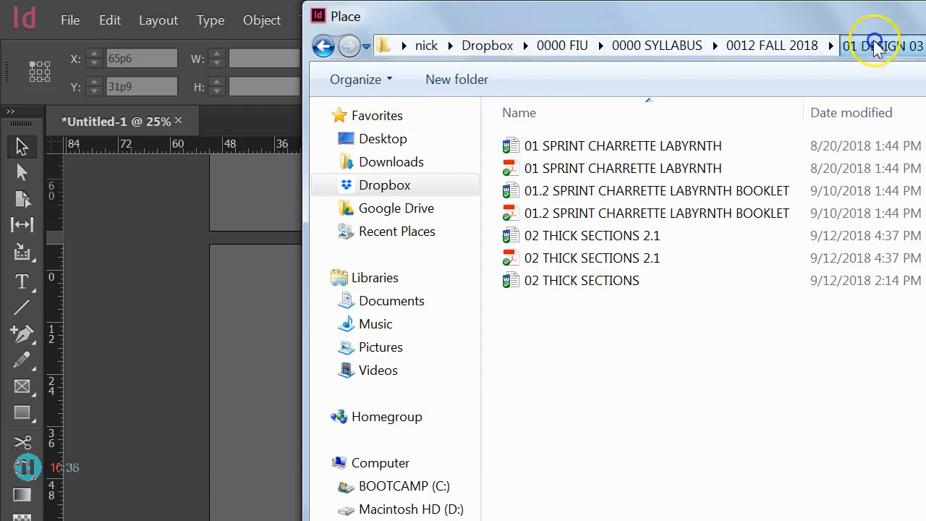
pyautogui.doubleClick(557, 168)
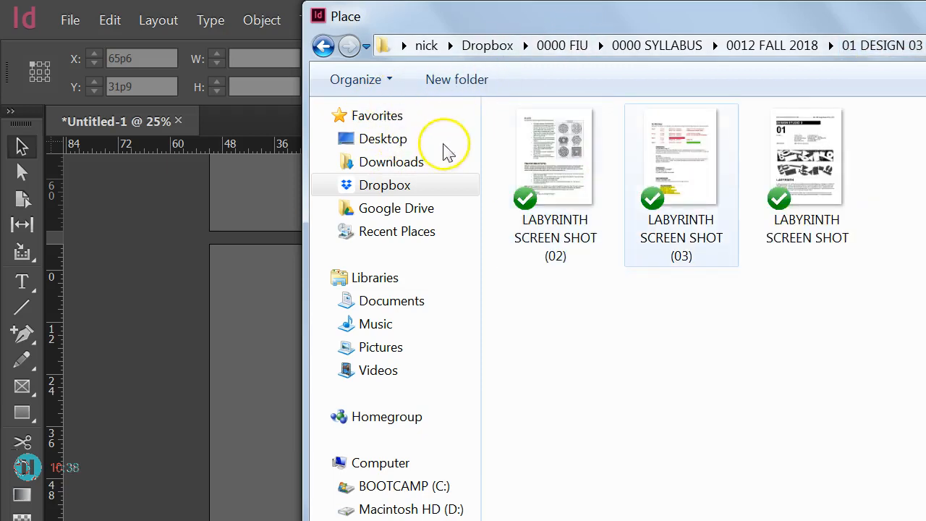
pyautogui.click(877, 44)
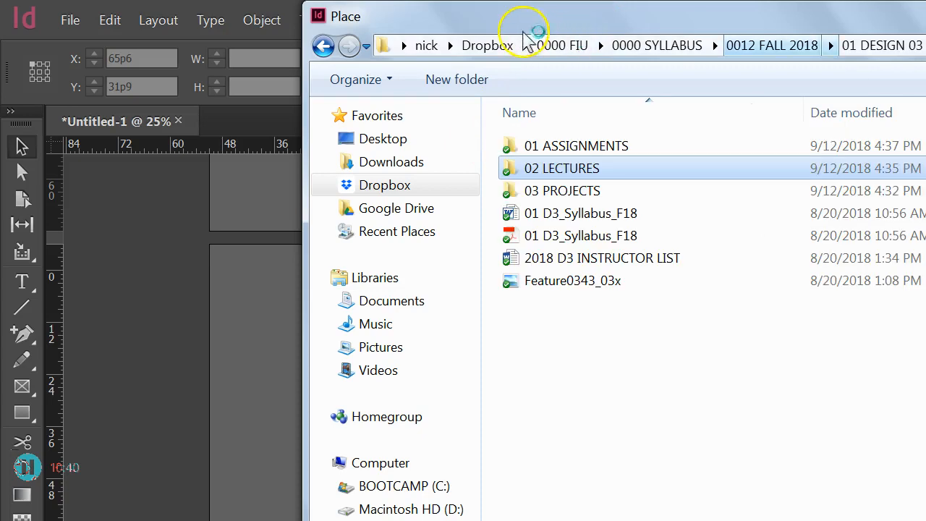
pyautogui.click(772, 44)
pyautogui.click(657, 45)
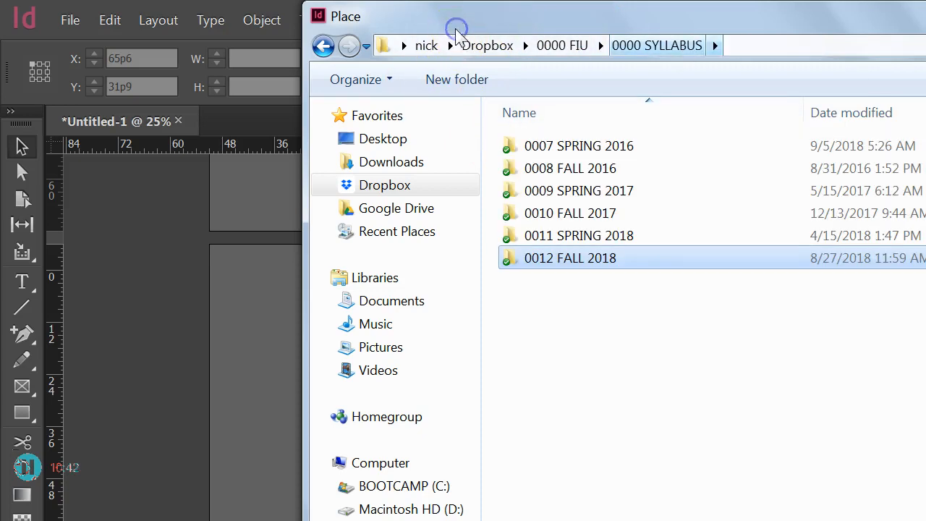
# - Browse from 0010 FALL 2017 > 02 D3 to the 01 LABYRINTH folder inside 99 STUDENT WORK
pyautogui.doubleClick(586, 210)
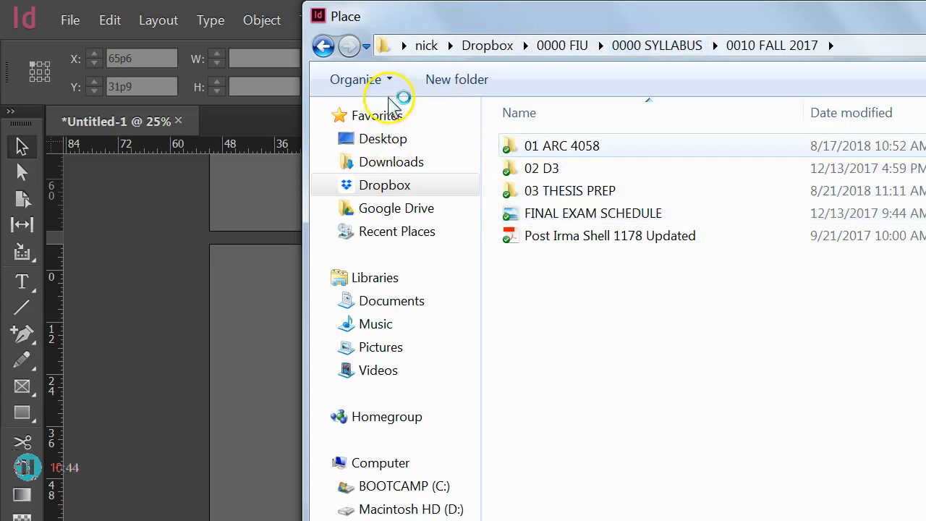
pyautogui.doubleClick(542, 167)
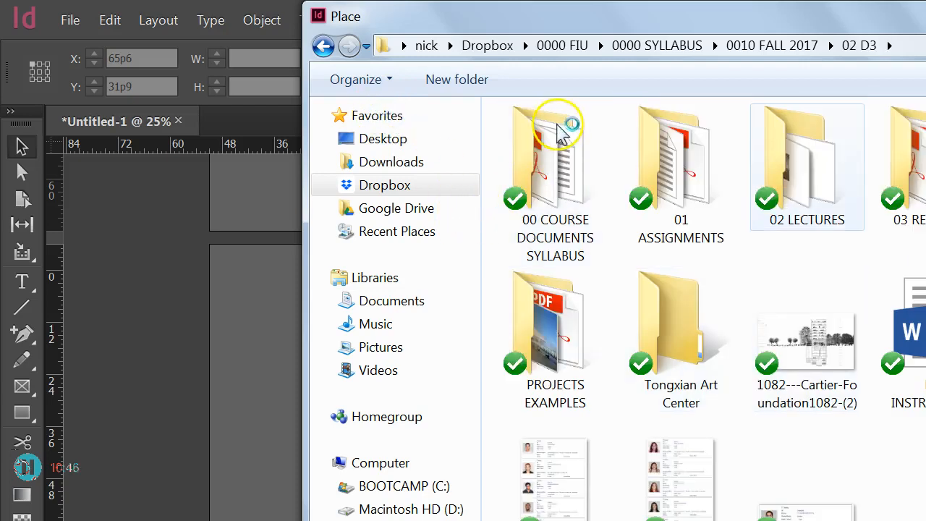
pyautogui.doubleClick(701, 126)
pyautogui.doubleClick(566, 168)
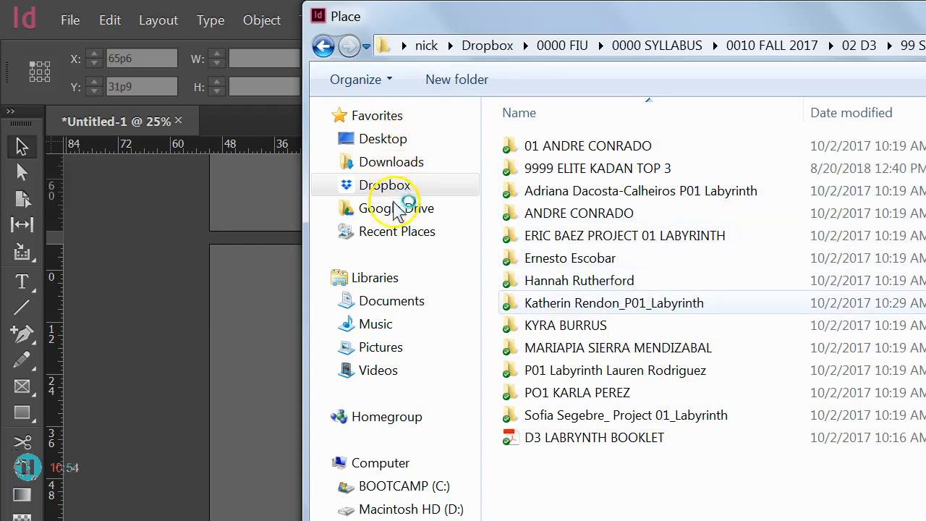
# - Place the first 2TURNS_PICTURE model photo from a student's 02 MODELS folder on the blank right-hand page at X 57p3, Y 7p6
pyautogui.doubleClick(600, 348)
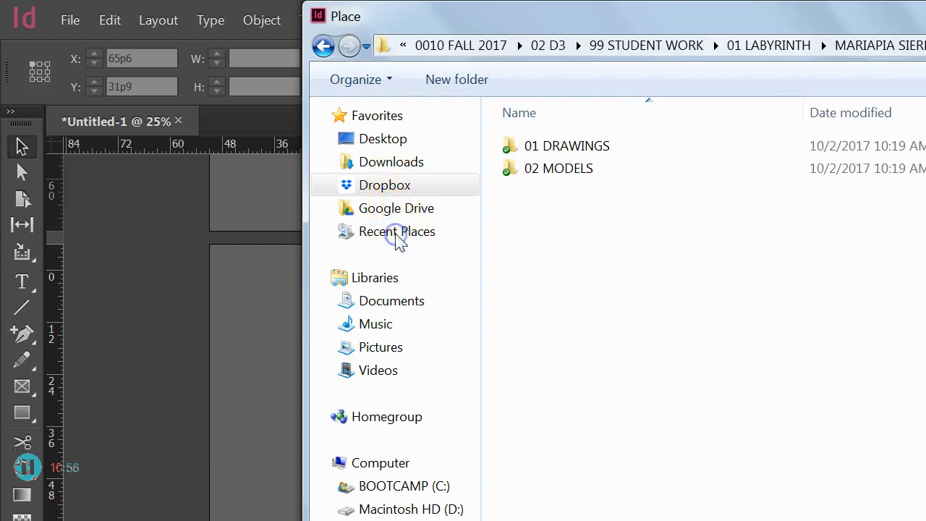
pyautogui.doubleClick(566, 171)
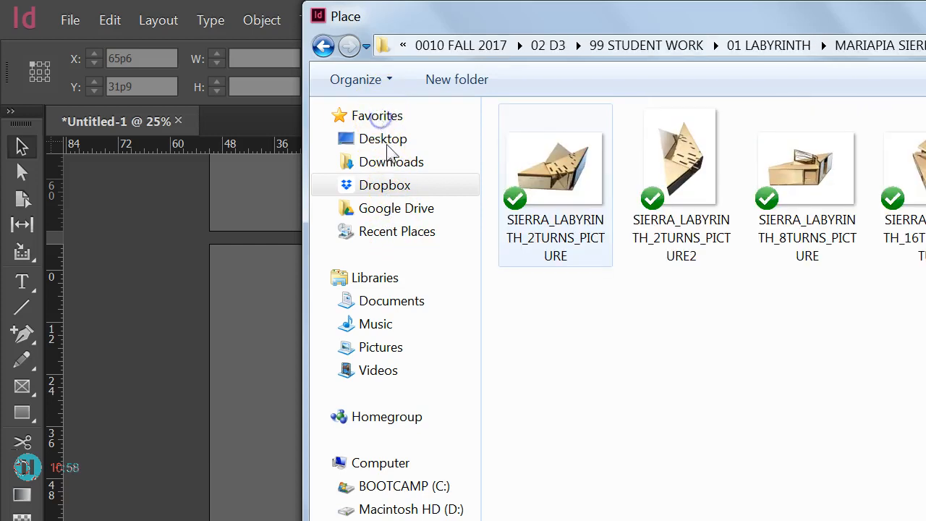
pyautogui.click(547, 134)
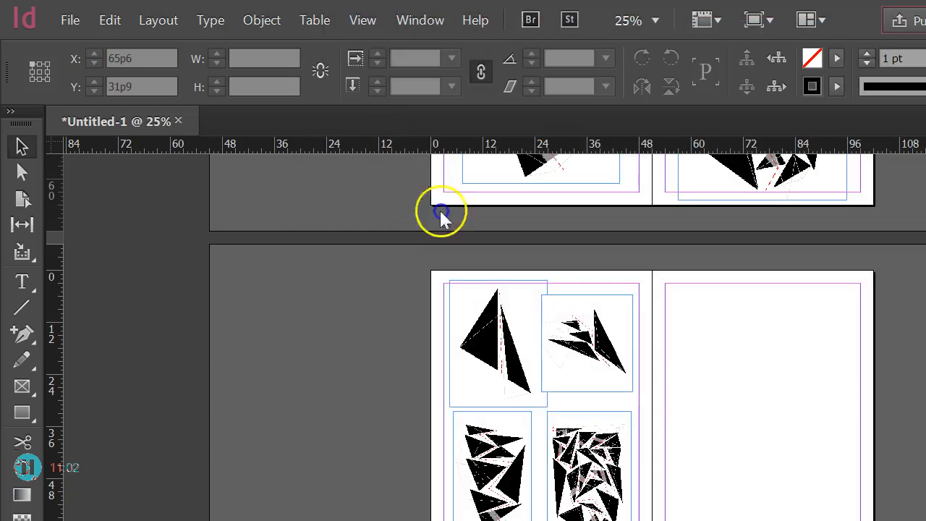
pyautogui.moveTo(453, 204); pyautogui.dragTo(454, 204)
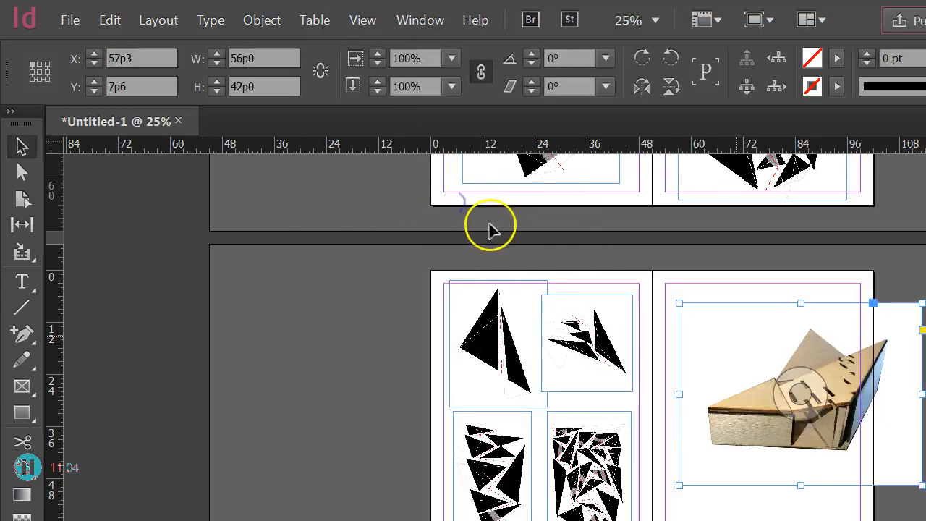
pyautogui.click(605, 347)
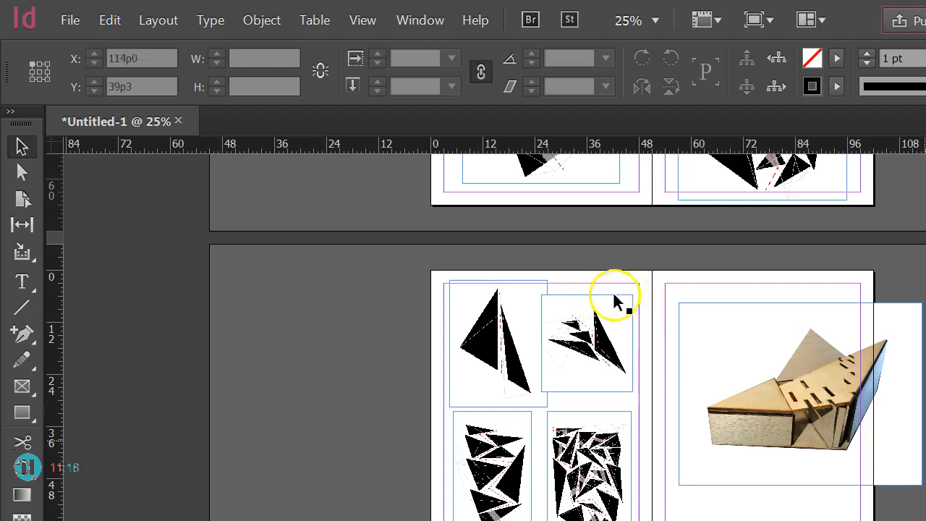
# - Move the model photo to X 54p0, Y 9p8.25 at the page's inner margin and resize its frame to 41p9 by 31p3.75
pyautogui.click(906, 445)
pyautogui.moveTo(615, 321); pyautogui.dragTo(579, 288)
pyautogui.moveTo(870, 432); pyautogui.dragTo(816, 421)
# - Fit the model photo's content to its frame and shift it slightly right to centre it between the page margins
pyautogui.rightClick(816, 424)
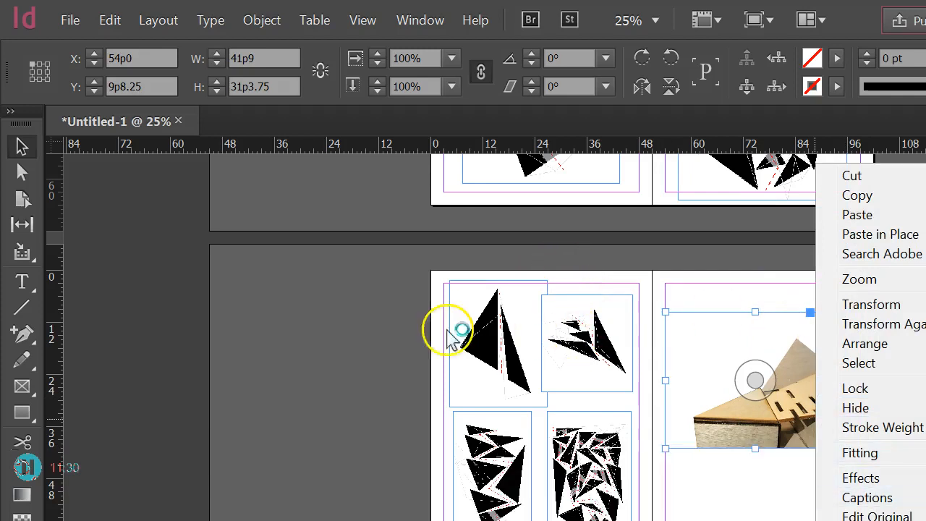
pyautogui.moveTo(883, 453)
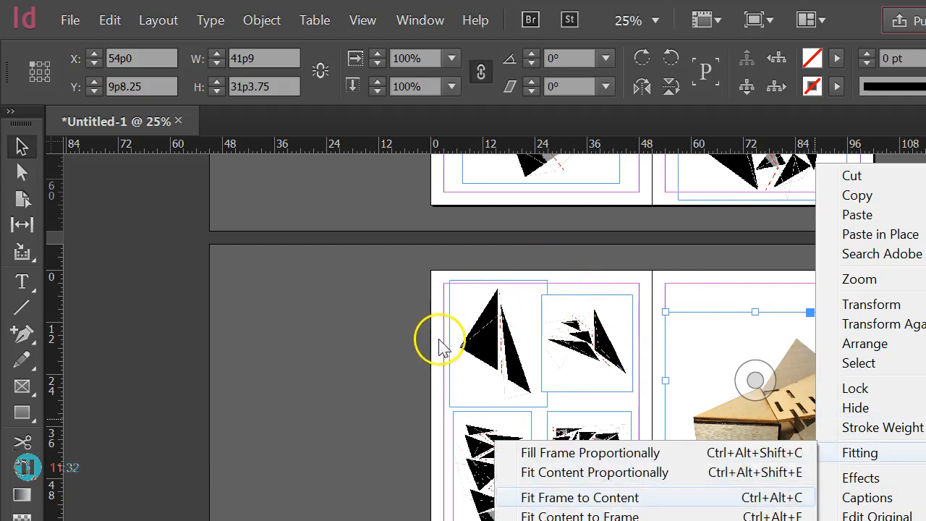
pyautogui.click(658, 512)
pyautogui.click(789, 518)
pyautogui.moveTo(820, 426); pyautogui.dragTo(826, 428)
pyautogui.click(809, 475)
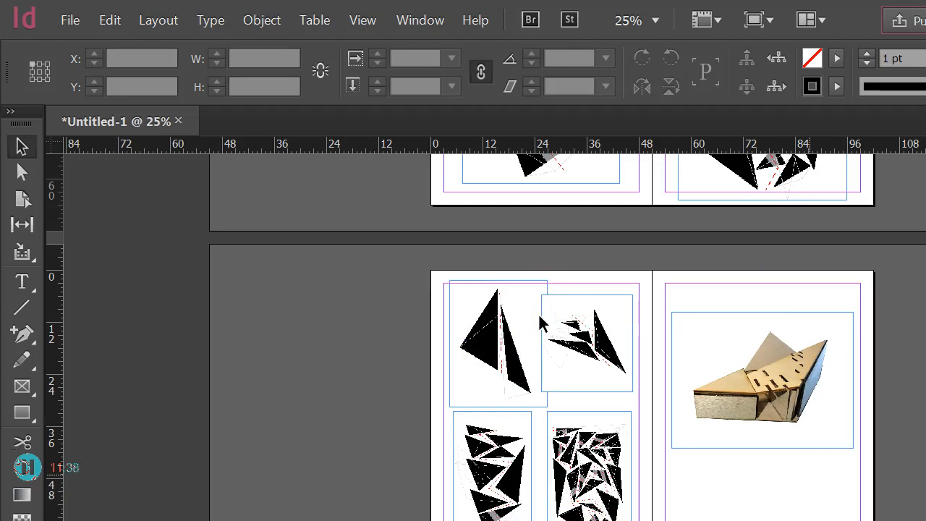
pyautogui.moveTo(814, 475)
pyautogui.mouseDown()
pyautogui.moveTo(805, 466)
pyautogui.moveTo(865, 437)
pyautogui.mouseUp()
pyautogui.click(773, 500)
# - Start exporting the booklet and choose the LABYRINTH LAYOUT folder on the desktop as the destination
pyautogui.scroll(-3, 516, 335)
pyautogui.scroll(15, 512, 384)
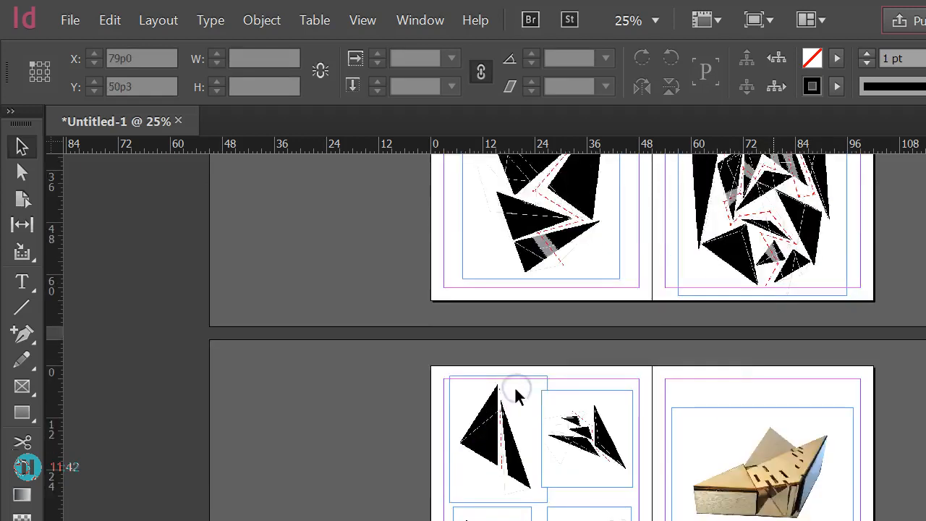
pyautogui.scroll(5, 514, 390)
pyautogui.click(68, 20)
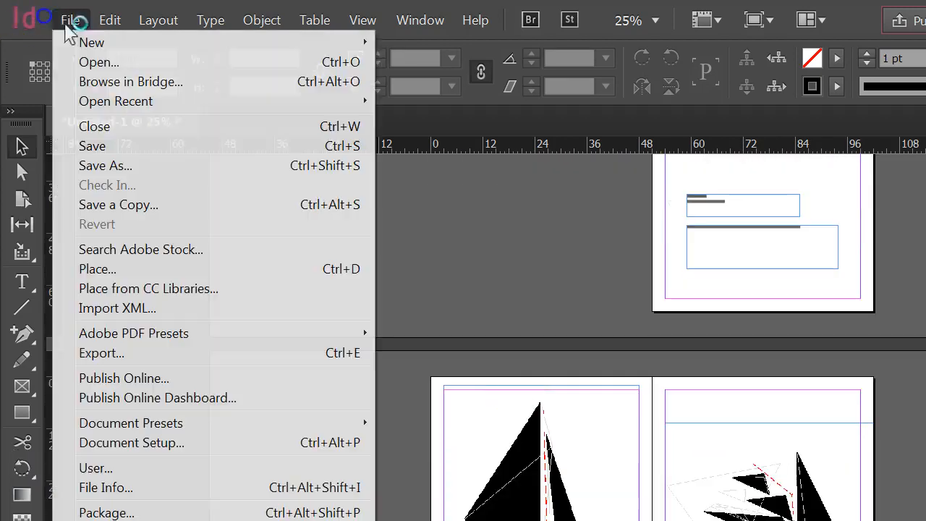
pyautogui.click(102, 352)
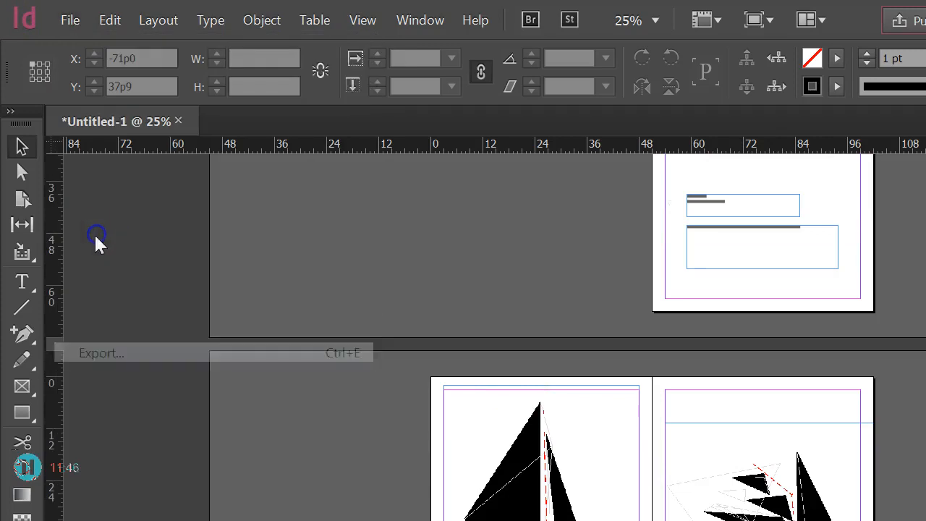
pyautogui.click(384, 185)
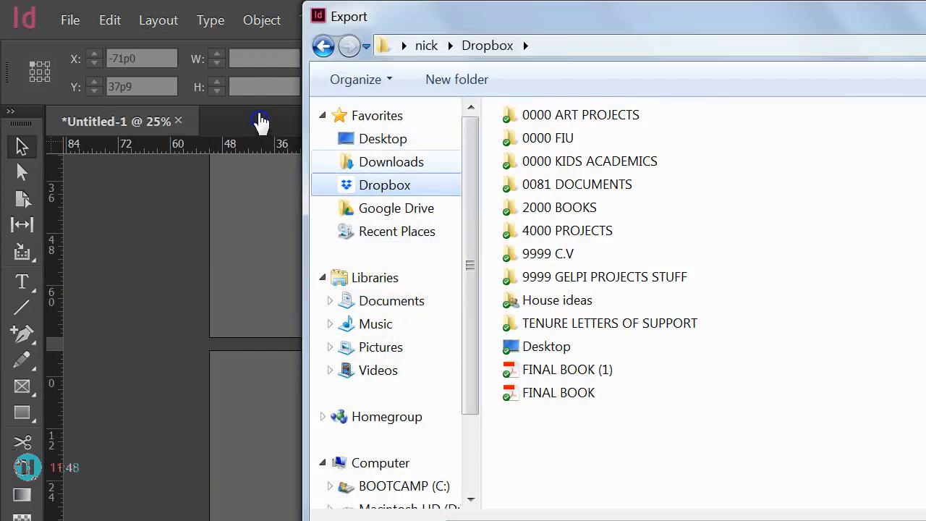
pyautogui.click(383, 138)
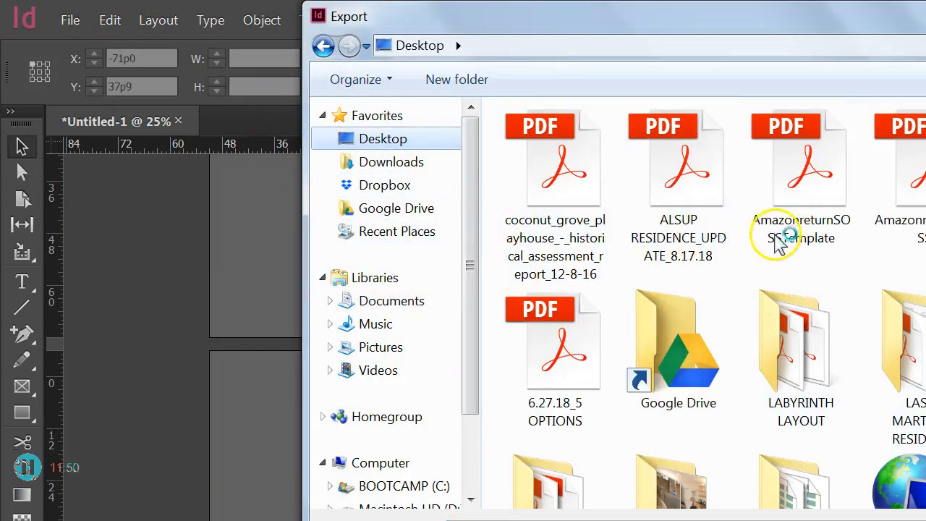
pyautogui.doubleClick(818, 371)
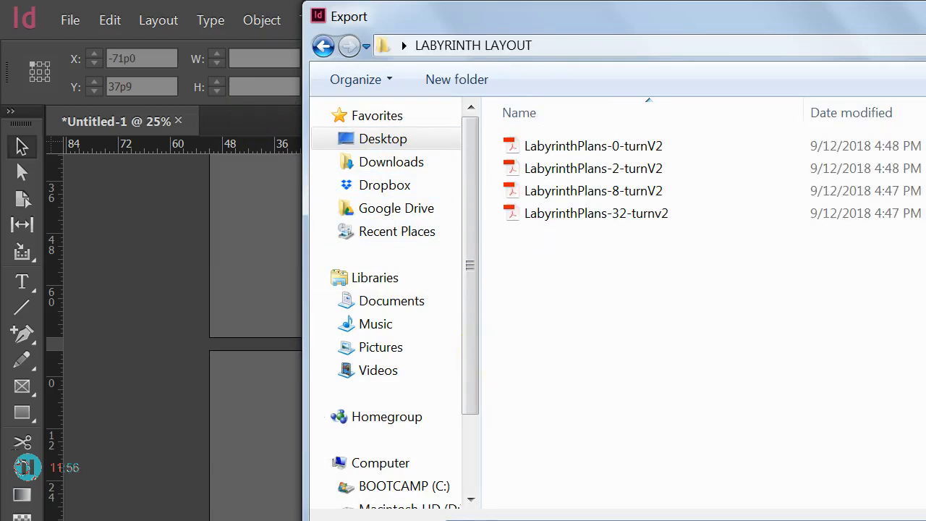
# - Export the booklet as TEST PORTFOLIO.pdf and dismiss the background task alert
pyautogui.press('Return')
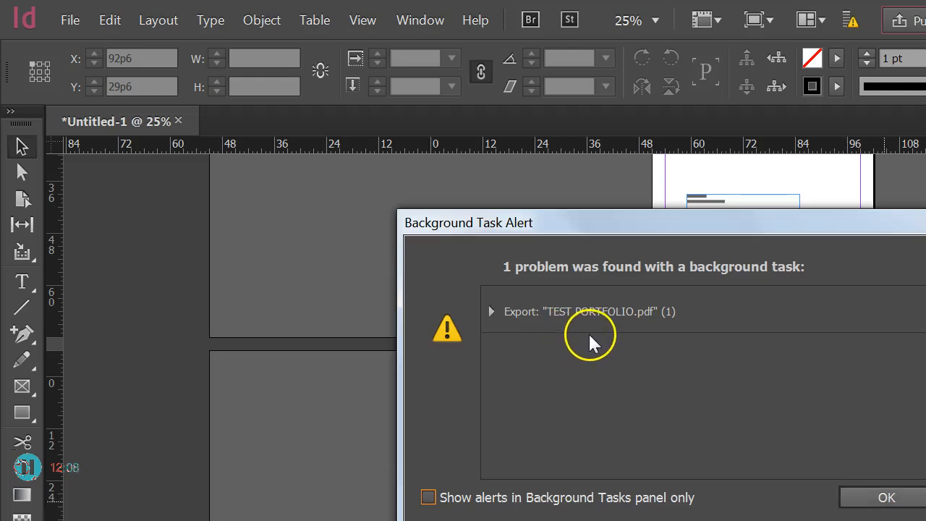
pyautogui.press('Return')
pyautogui.click(592, 333)
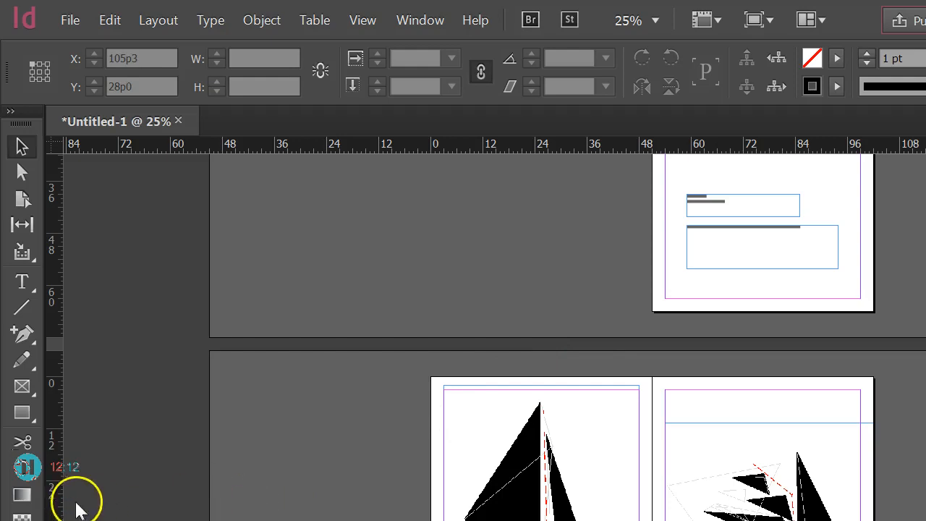
# - Open the exported TEST PORTFOLIO.pdf from the LABYRINTH LAYOUT folder in Adobe Acrobat Pro DC
pyautogui.click(64, 509)
pyautogui.hotkey('alt', 'Tab')
pyautogui.click(361, 279)
pyautogui.click(219, 176)
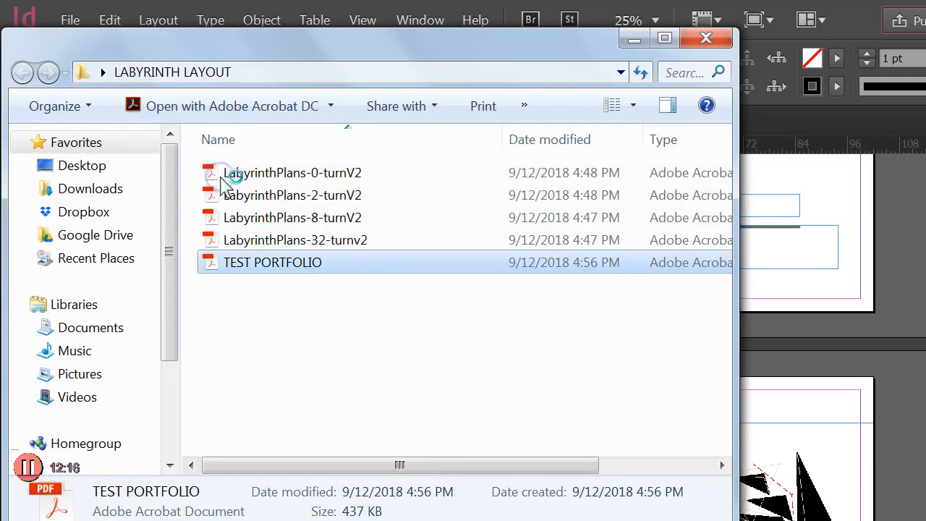
pyautogui.press('Return')
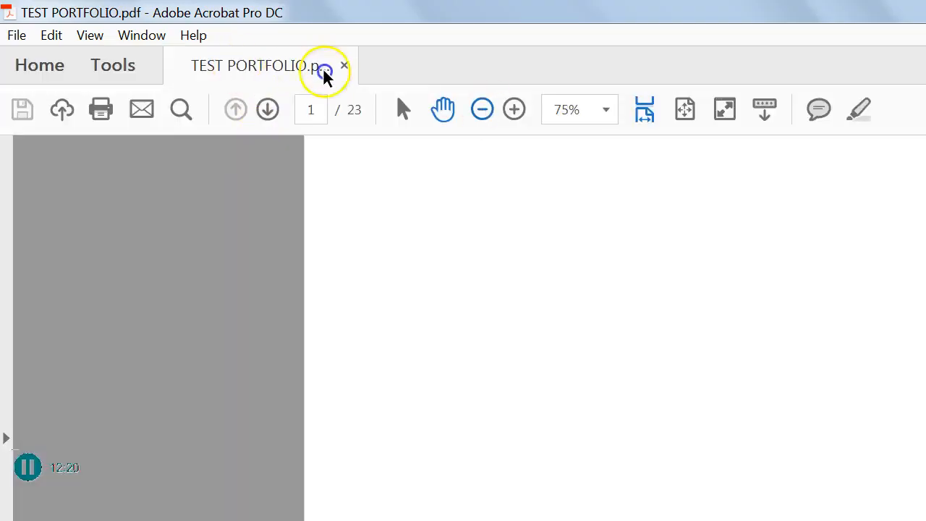
# - Review the exported PDF's pages from the opening page through the labyrinth drawings and summary page to the model photo
pyautogui.scroll(-10, 436, 240)
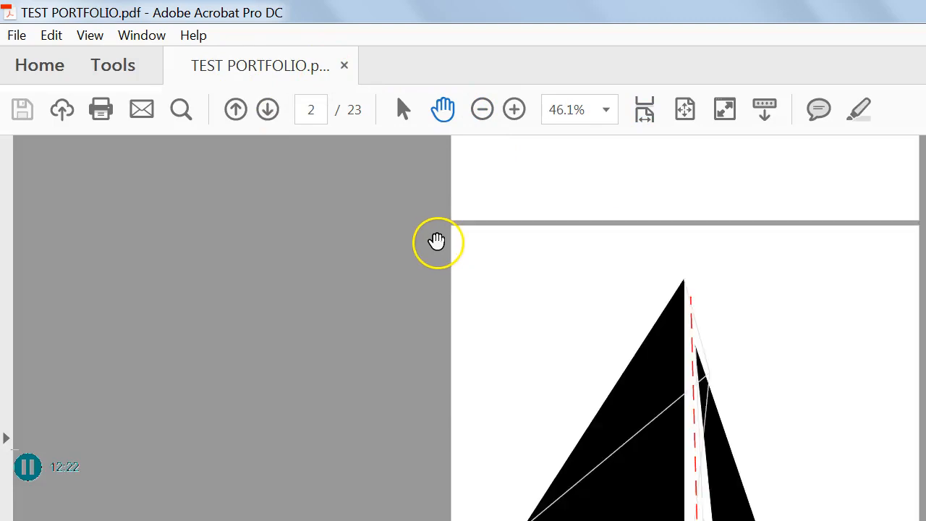
pyautogui.scroll(-15, 440, 247)
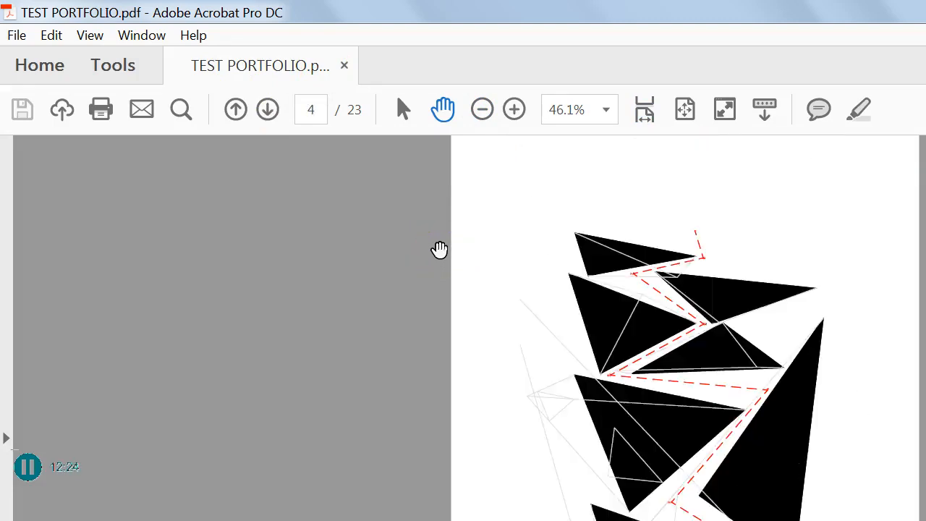
pyautogui.scroll(-20, 443, 251)
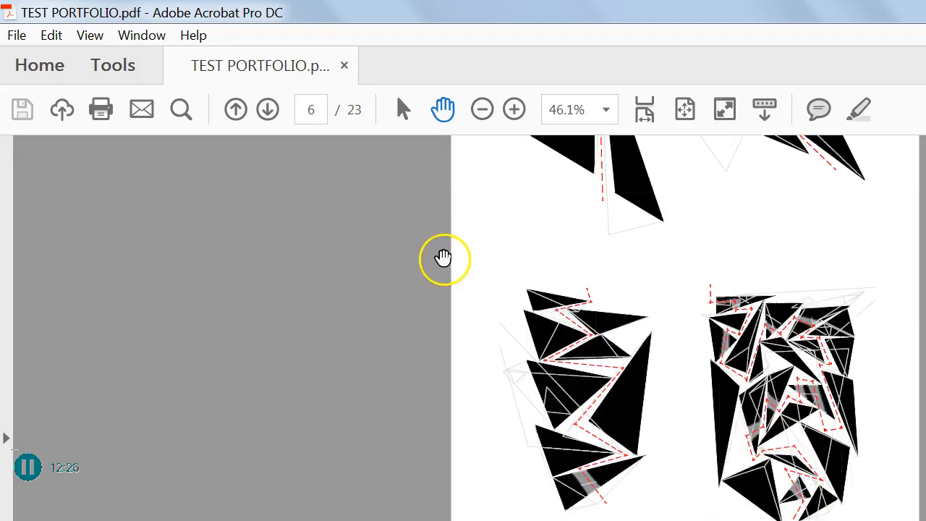
pyautogui.scroll(-10, 445, 261)
pyautogui.scroll(8, 448, 271)
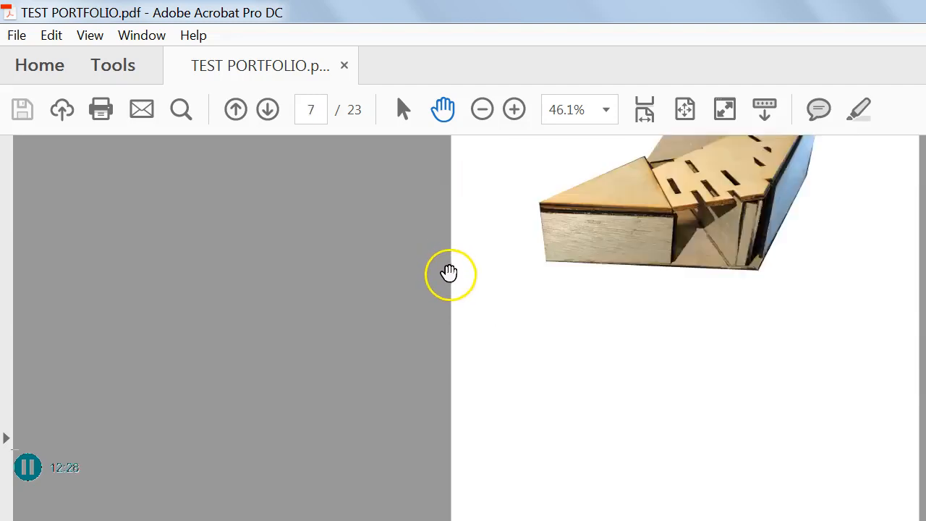
pyautogui.scroll(6, 454, 283)
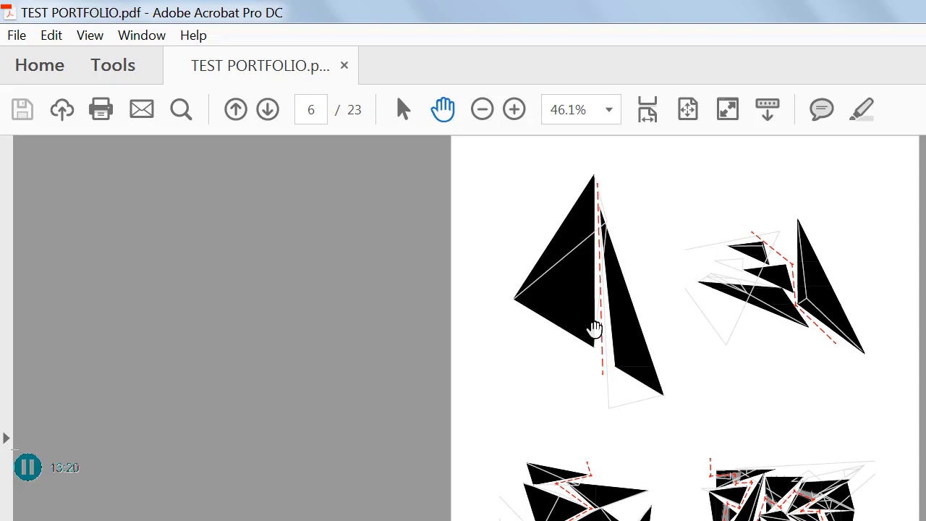
# - Switch the PDF's page display to Two Page View and check the labyrinth drawings as facing pages
pyautogui.click(78, 33)
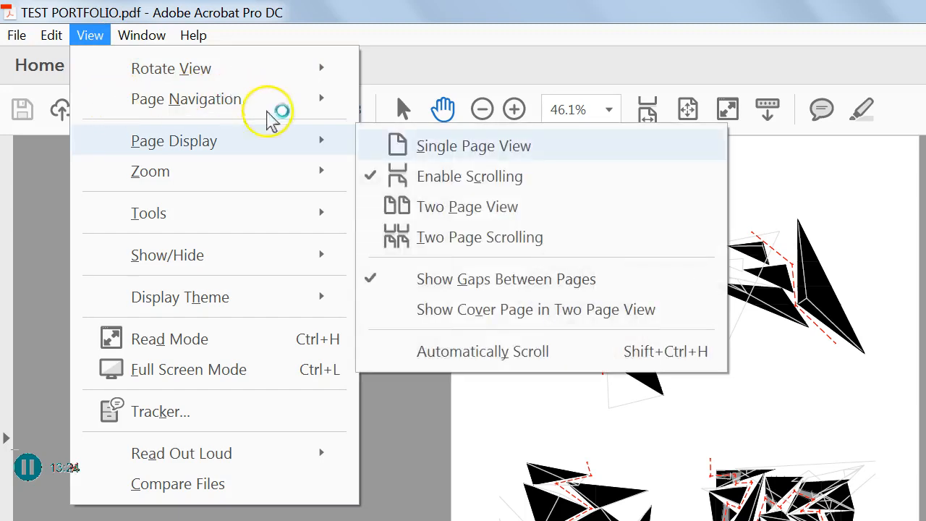
pyautogui.press('Down')
pyautogui.press('Down')
pyautogui.press('Return')
pyautogui.scroll(5, 505, 297)
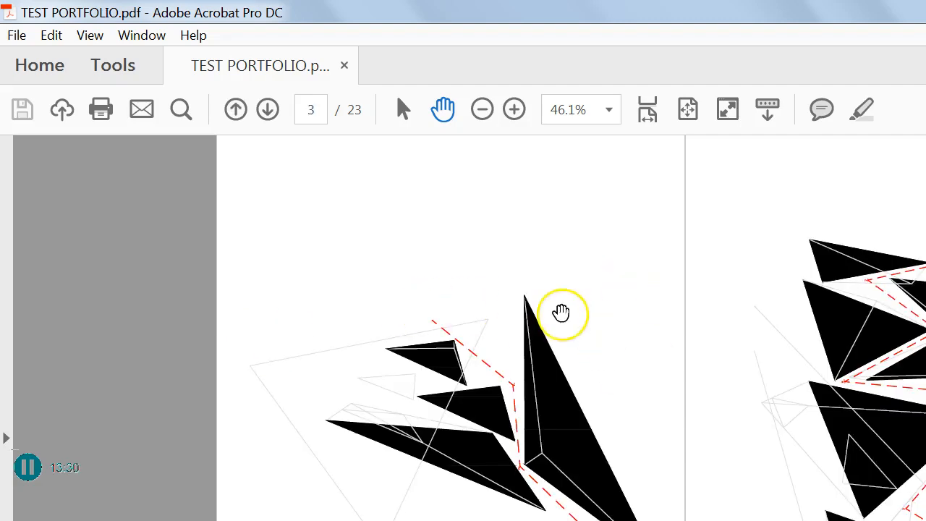
pyautogui.scroll(-1, 561, 313)
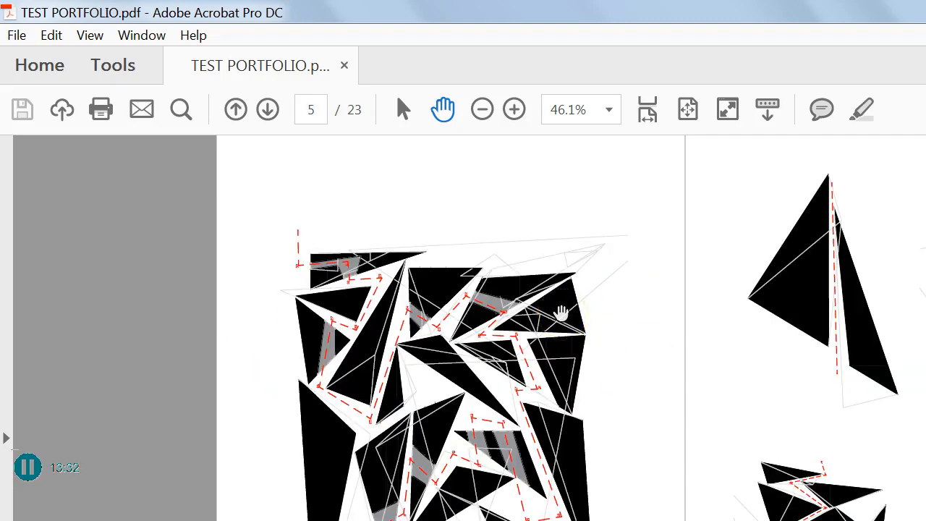